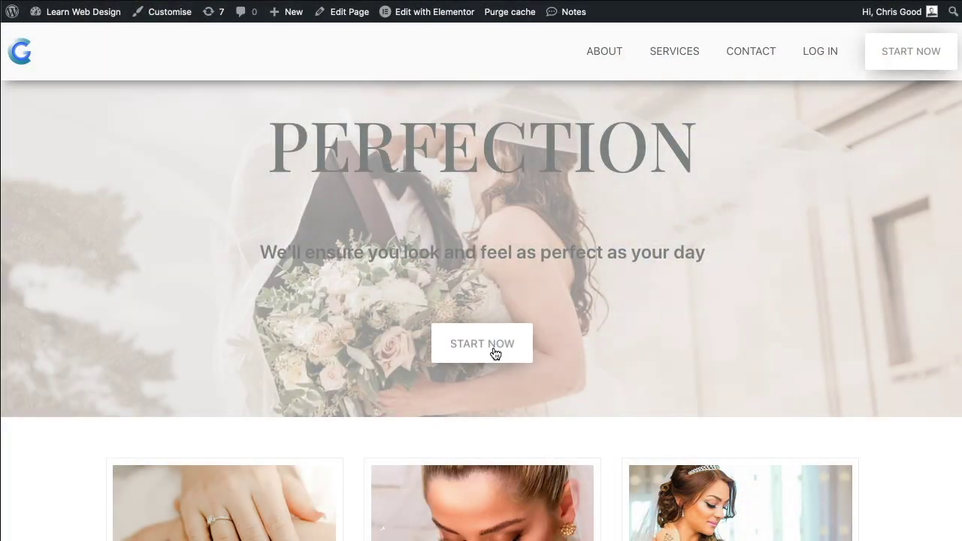
Step: Preview the home page contact popup, cycling through its phone, arrange-a-call and message views
left_click(495, 353)
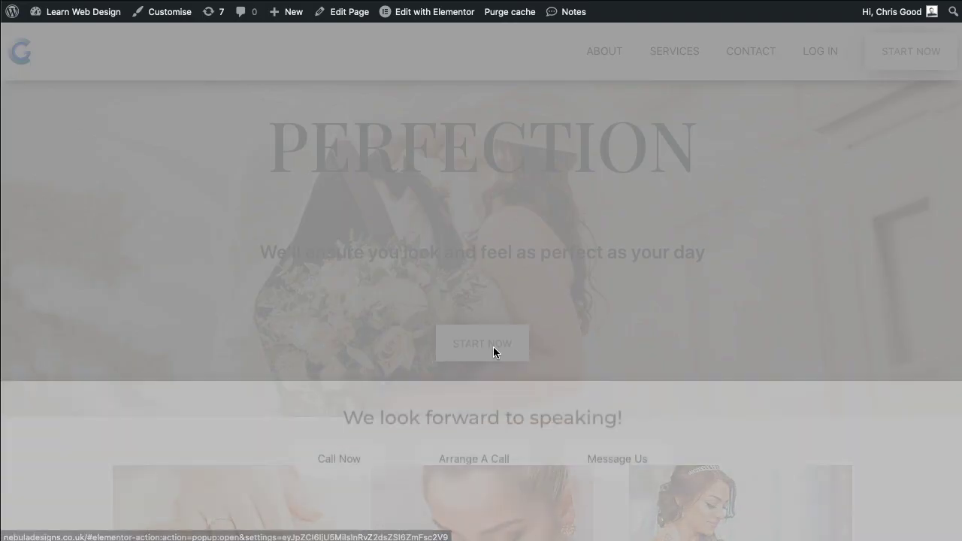
left_click(346, 236)
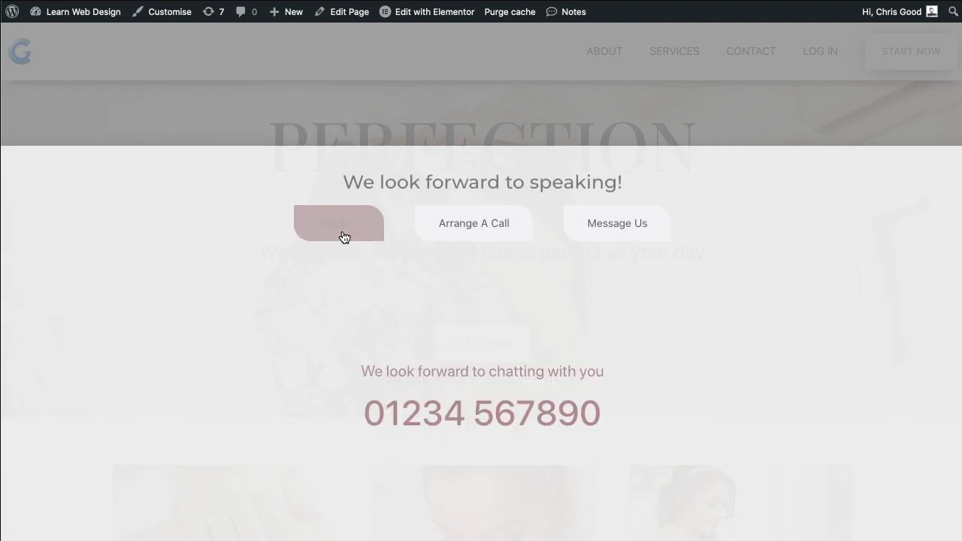
left_click(451, 236)
left_click(625, 235)
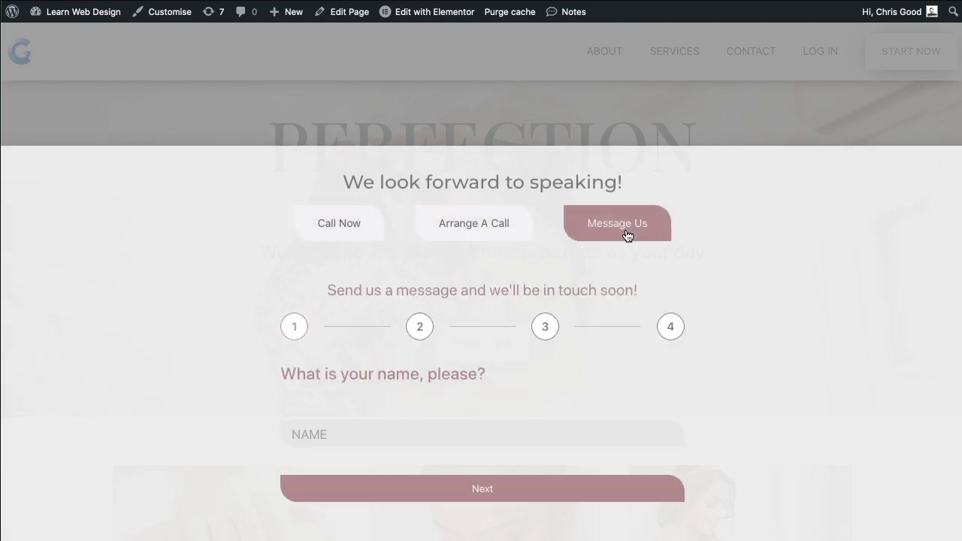
left_click(538, 154)
Step: Reopen the contact popup as a side panel and test its views up to the message form's email step
left_click(511, 356)
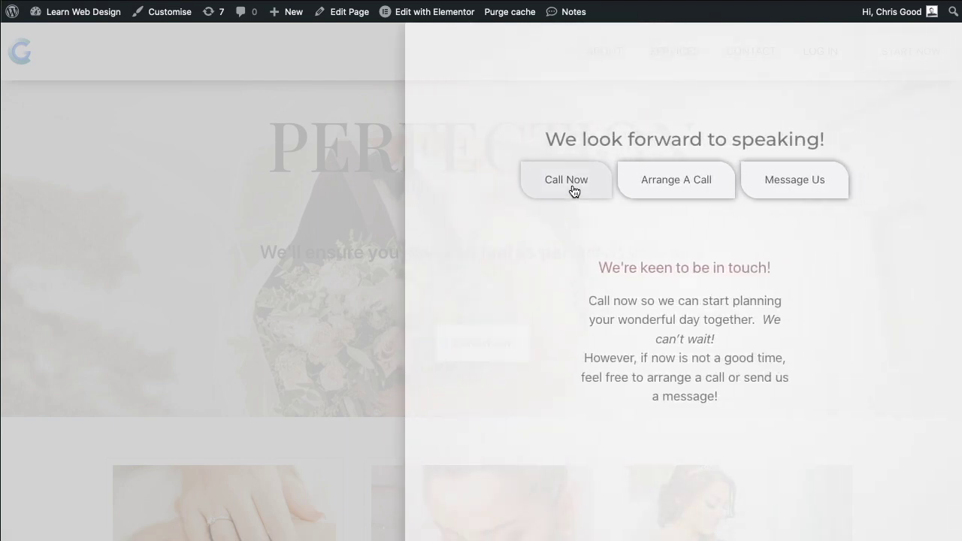
left_click(575, 191)
left_click(699, 185)
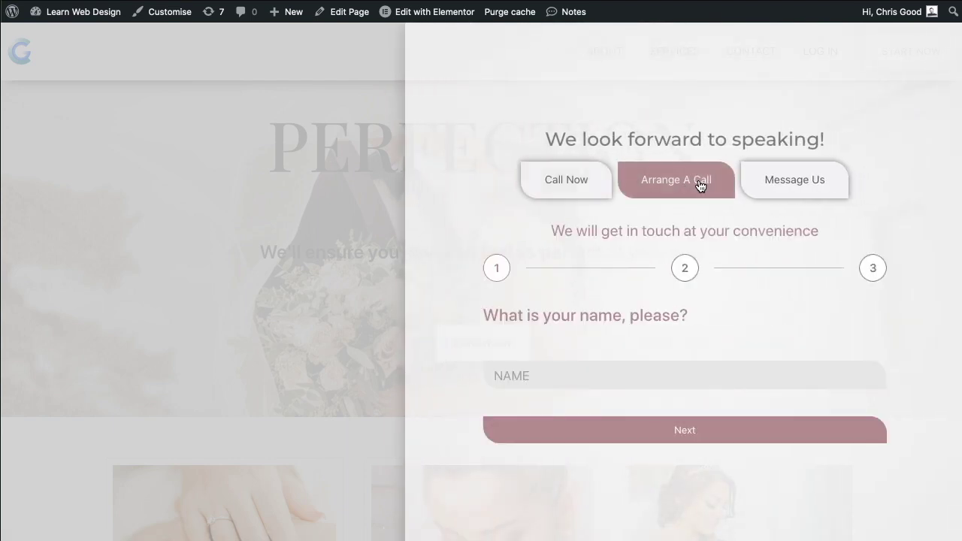
left_click(791, 178)
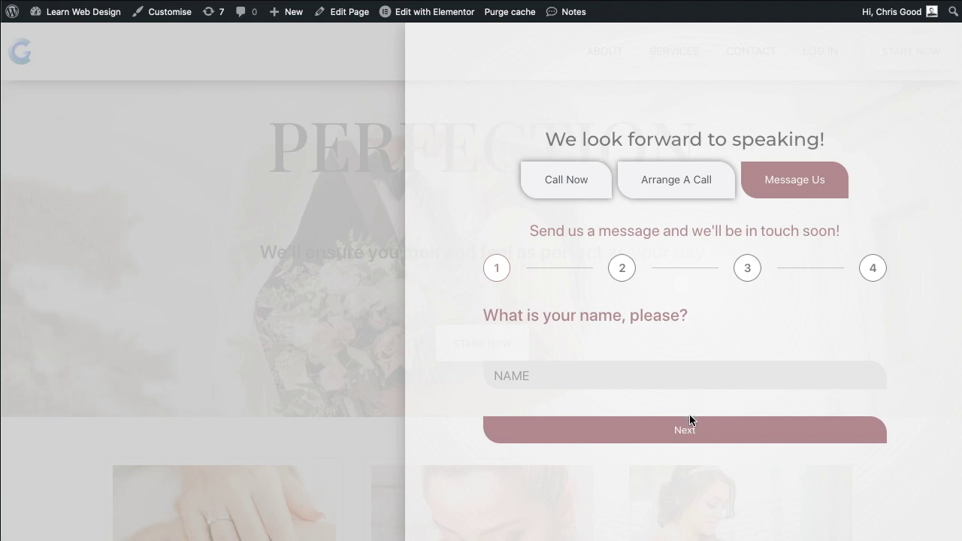
left_click(696, 432)
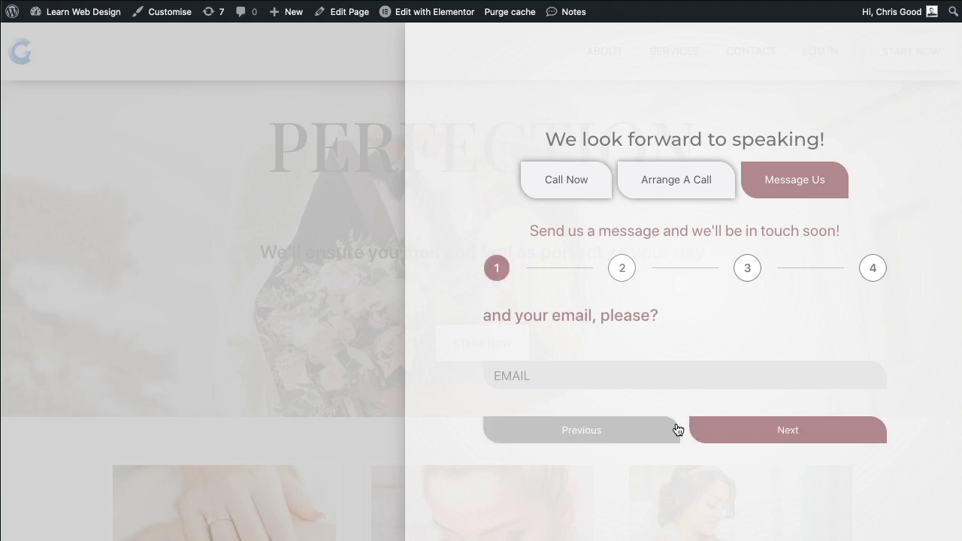
left_click(334, 292)
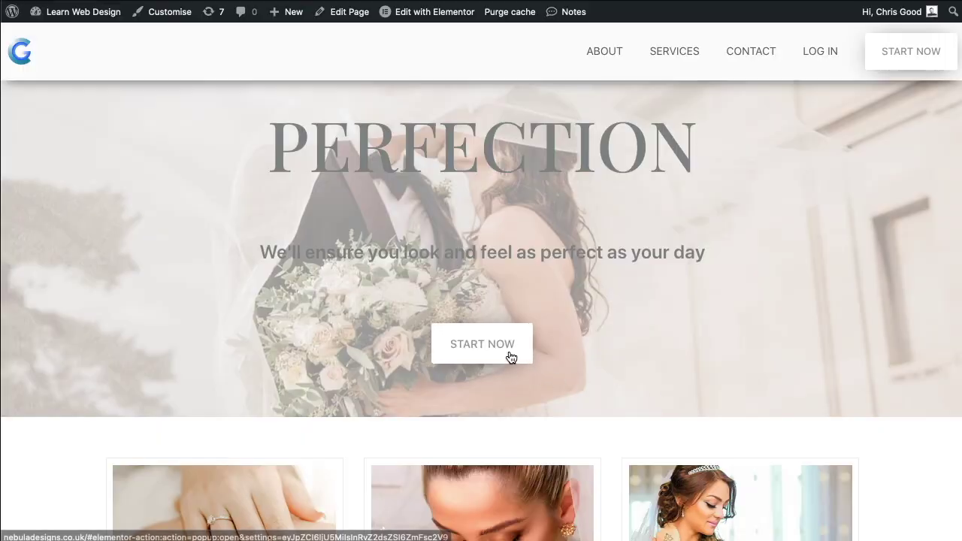
Step: Retest the contact side panel, advancing the four-step message form to the email step
left_click(510, 357)
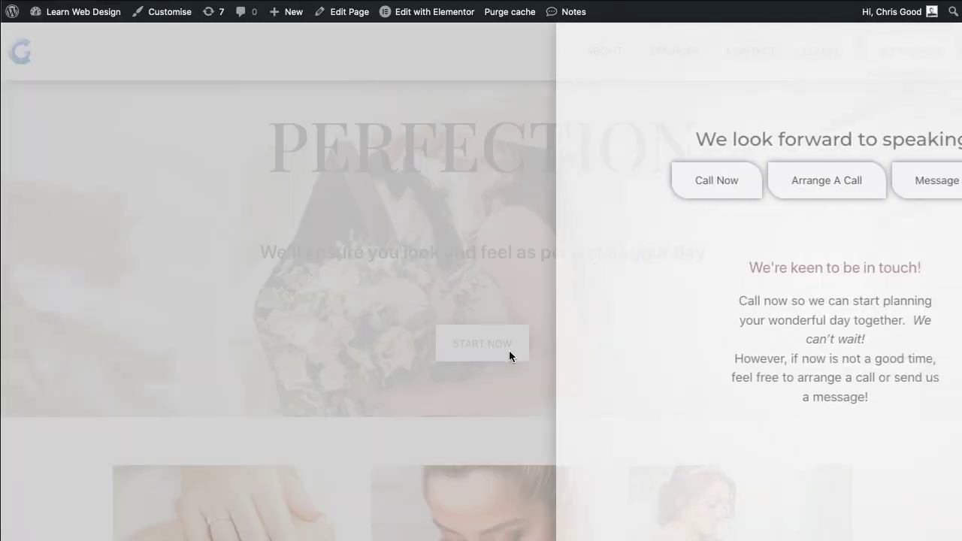
left_click(579, 187)
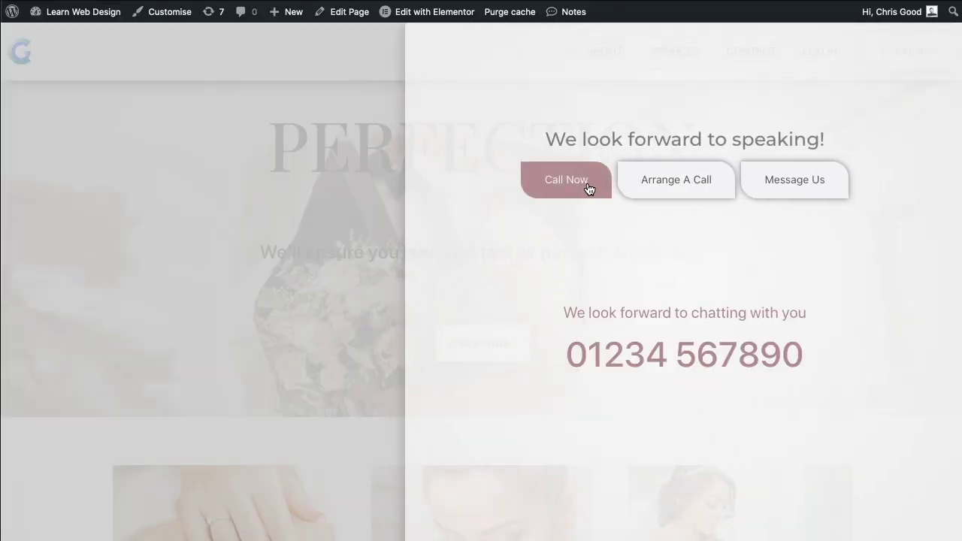
left_click(686, 186)
left_click(790, 185)
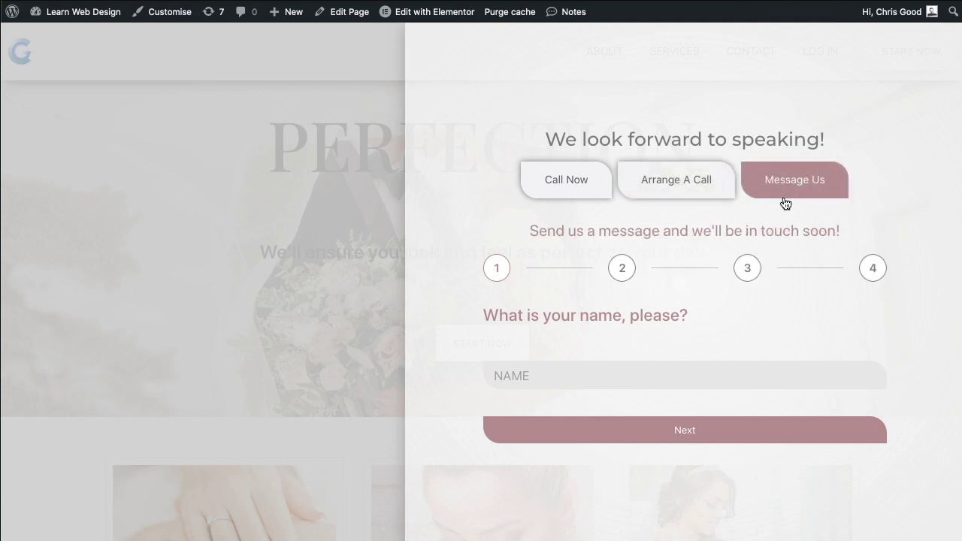
left_click(694, 428)
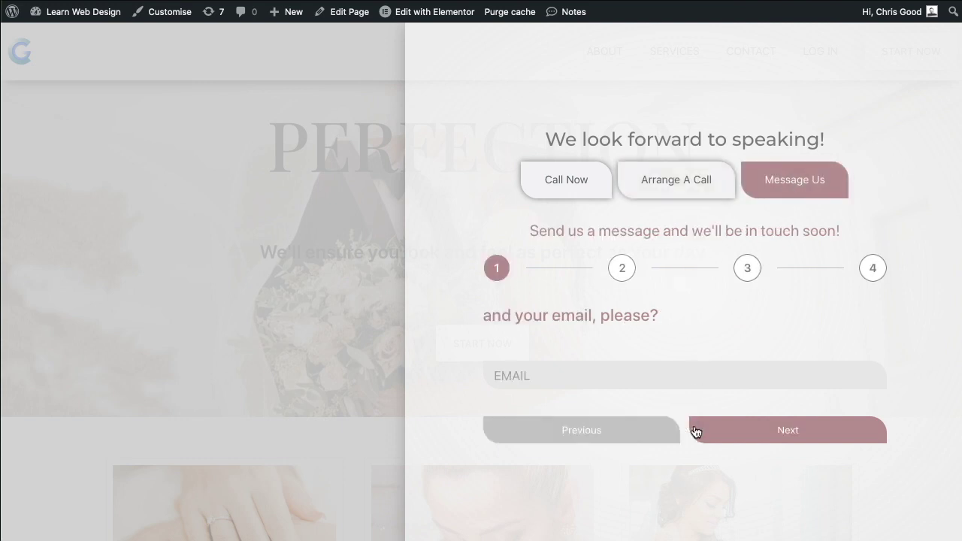
left_click(334, 295)
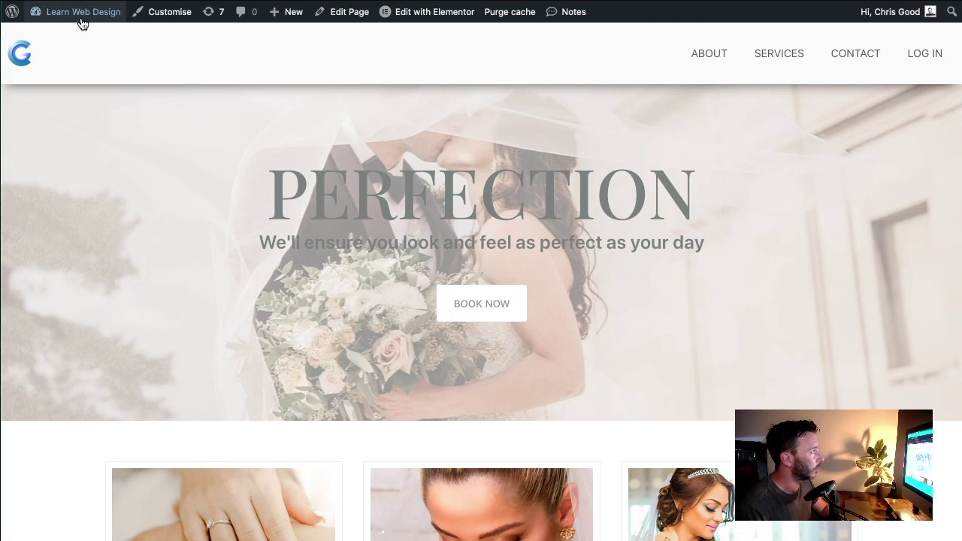
Step: Go to the admin dashboard, open the empty Elementor Popups list and start a new popup template
mouse_move(78, 22)
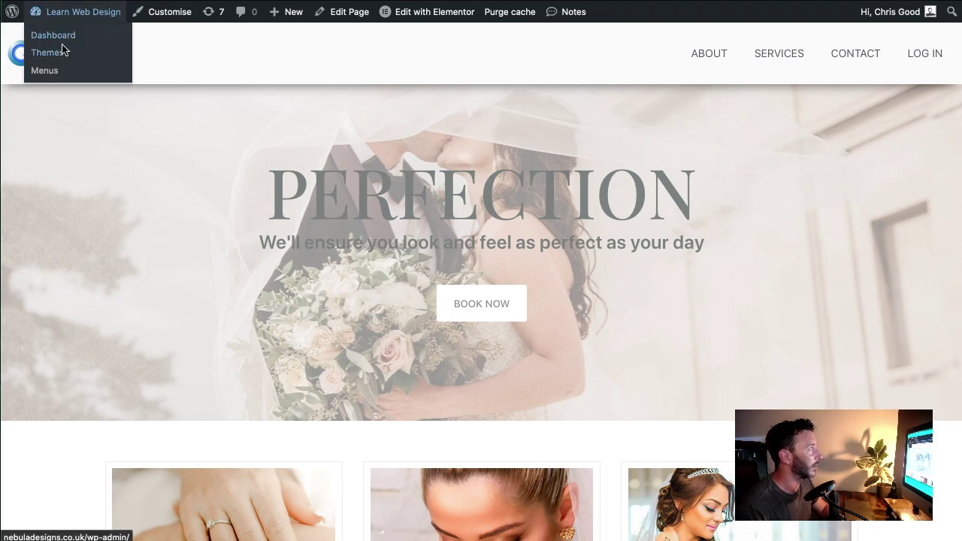
left_click(64, 46)
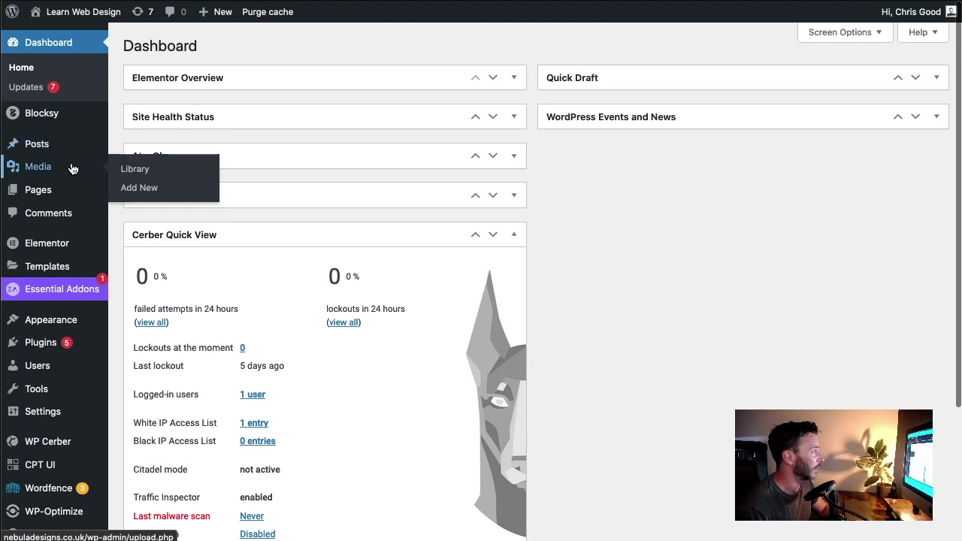
scroll(71, 170, "down", 2)
mouse_move(84, 265)
scroll(84, 264, "down", 1)
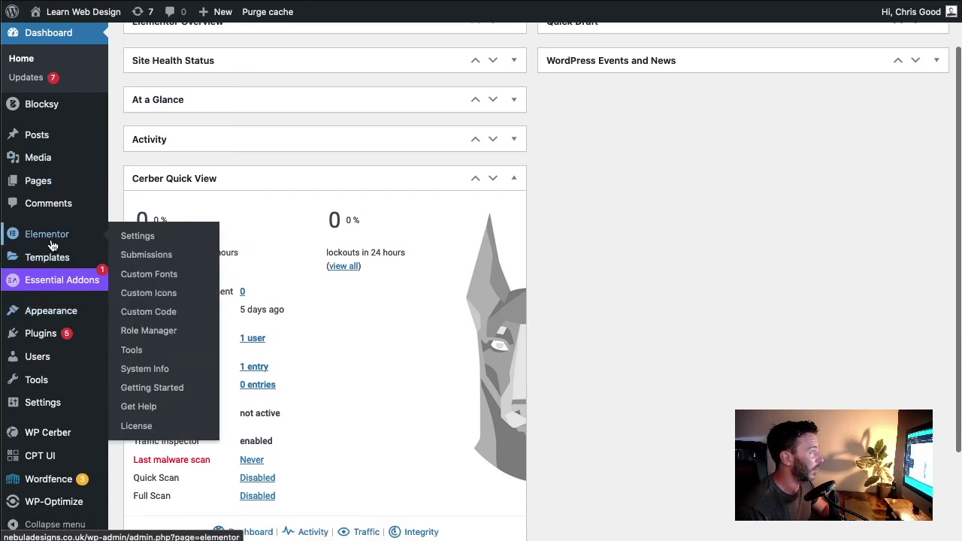
left_click(136, 280)
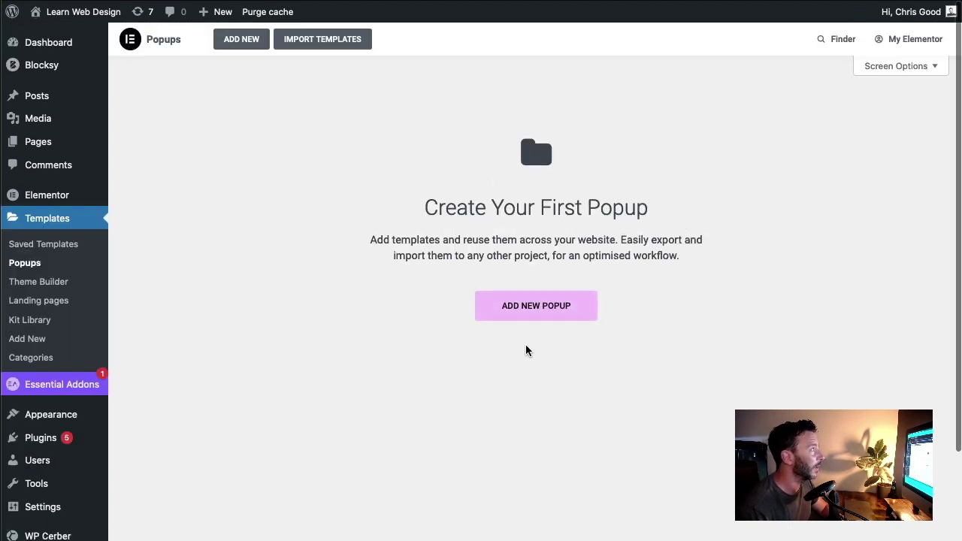
left_click(538, 306)
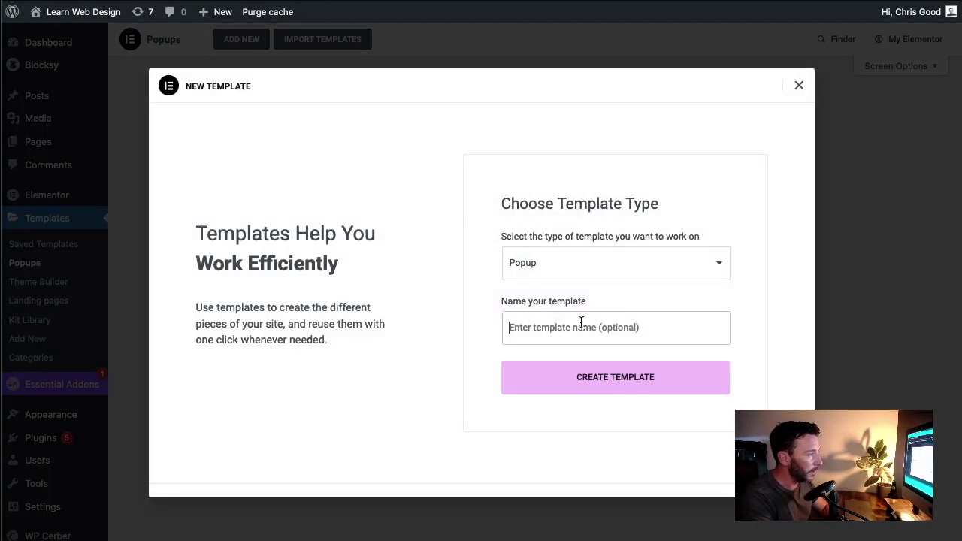
Step: Create a Popup-type template named 'Primary CTA'
left_click(619, 378)
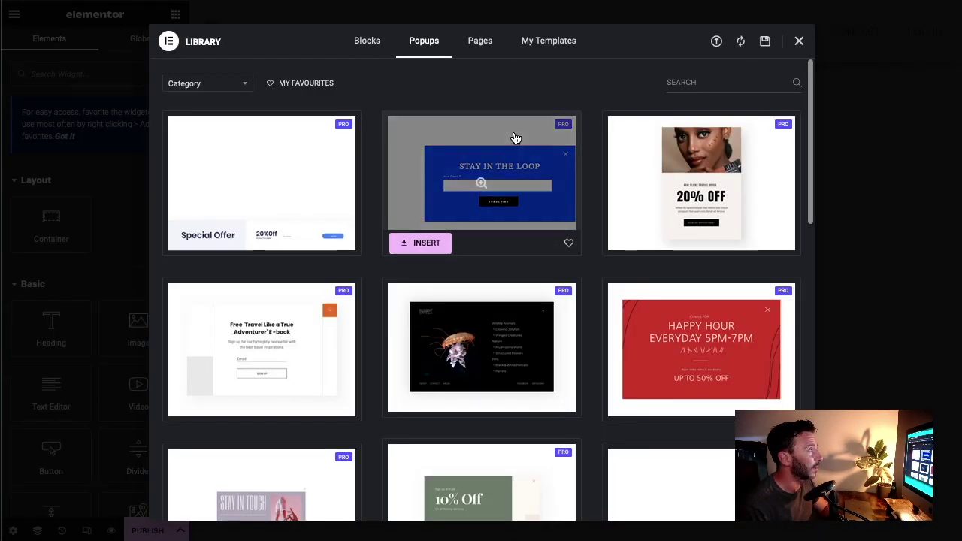
Step: Browse the Library's popup designs, then close the library to keep the 'Primary CTA' canvas blank
mouse_move(549, 293)
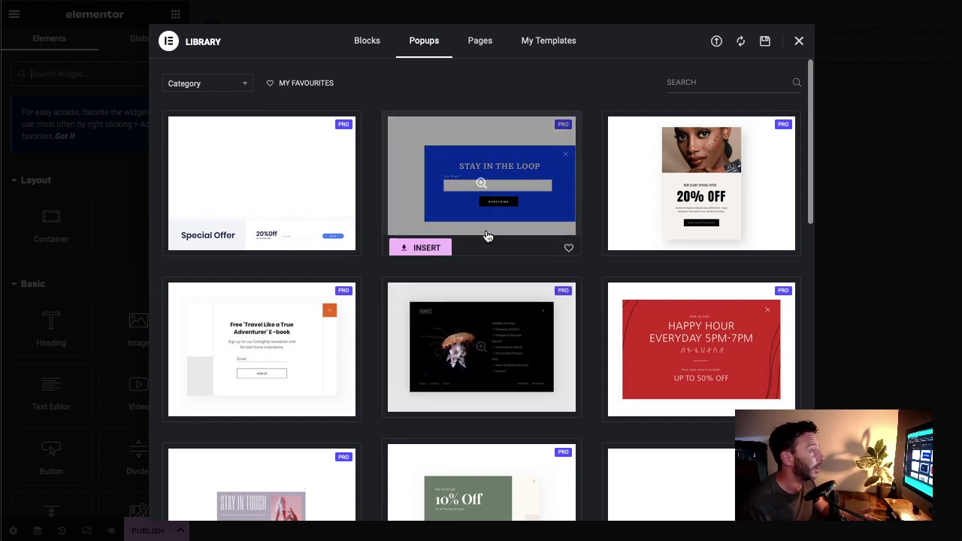
scroll(443, 275, "down", 1)
scroll(397, 292, "down", 3)
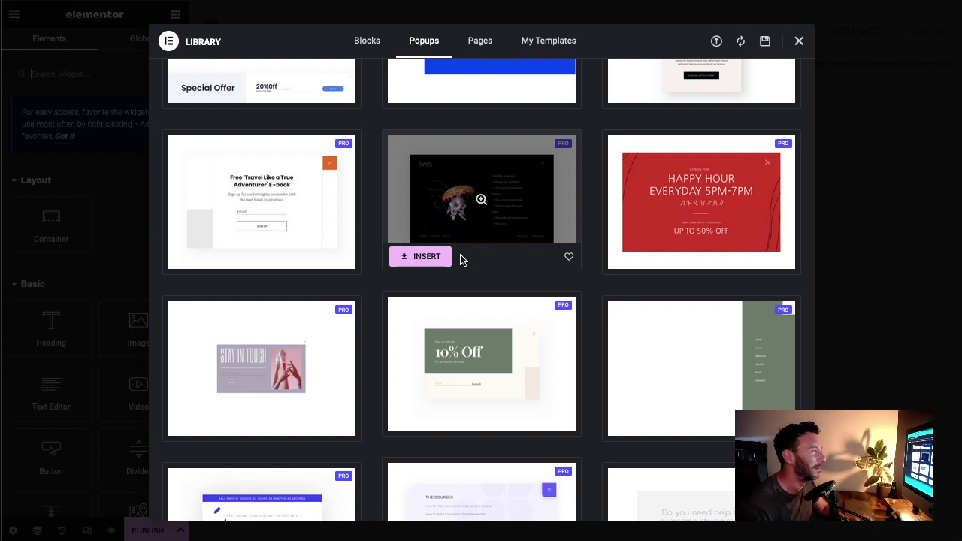
scroll(486, 284, "down", 3)
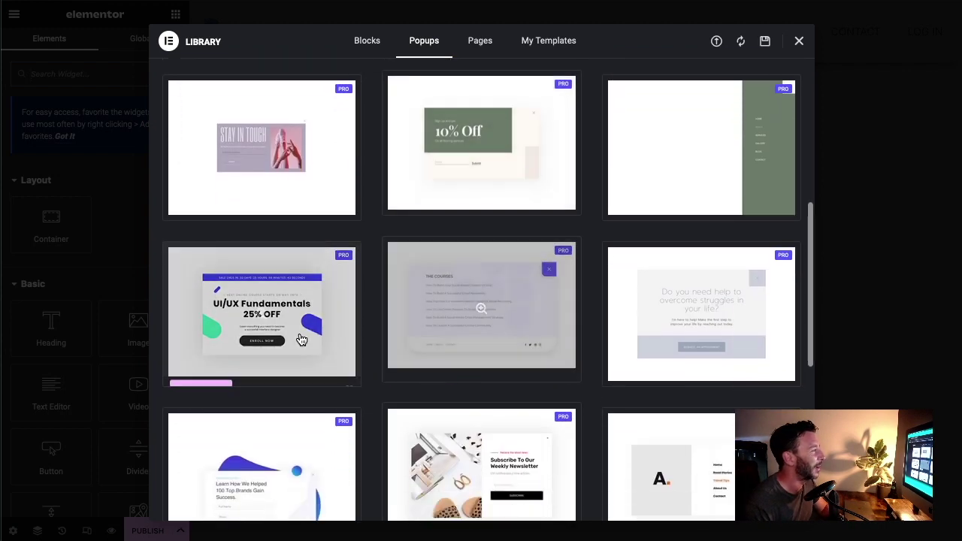
scroll(421, 286, "down", 1)
scroll(248, 436, "down", 1)
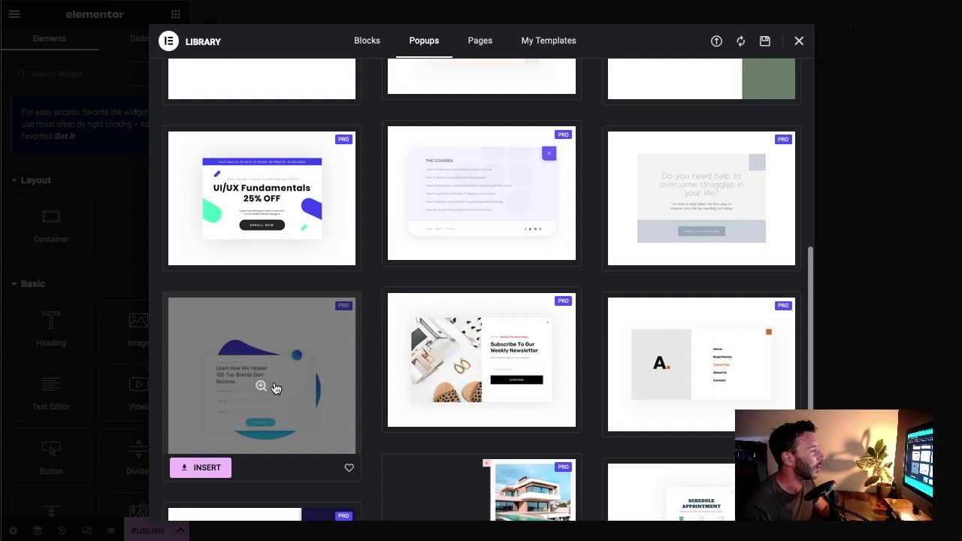
scroll(400, 375, "up", 1)
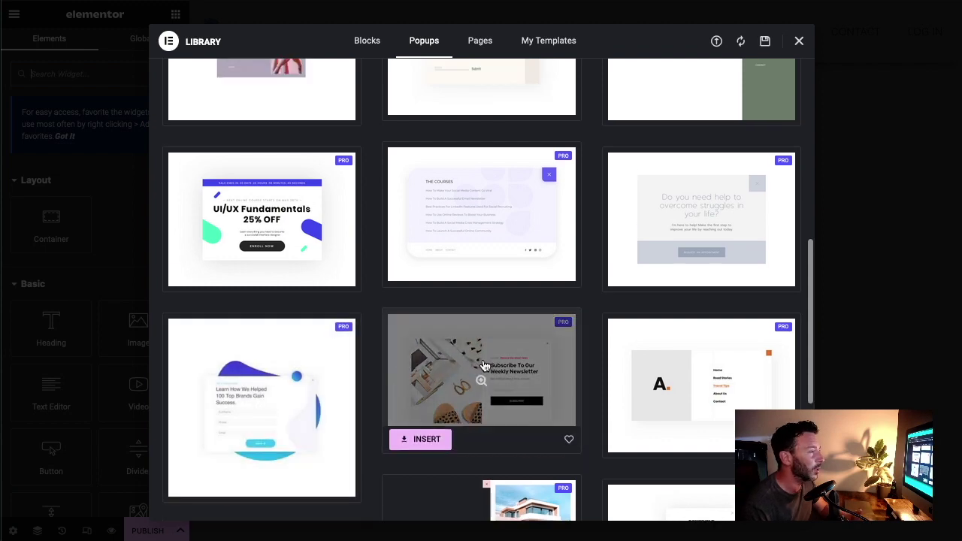
scroll(484, 366, "up", 6)
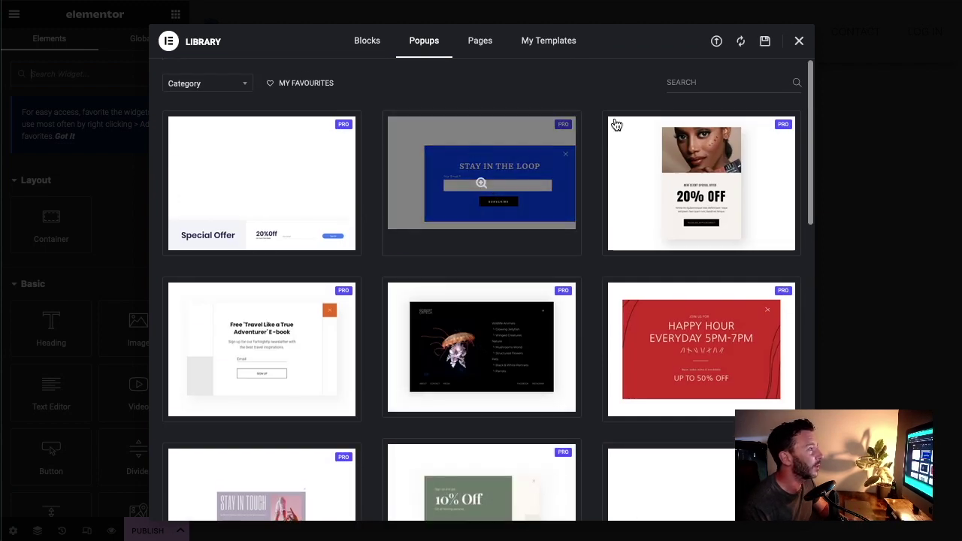
left_click(799, 42)
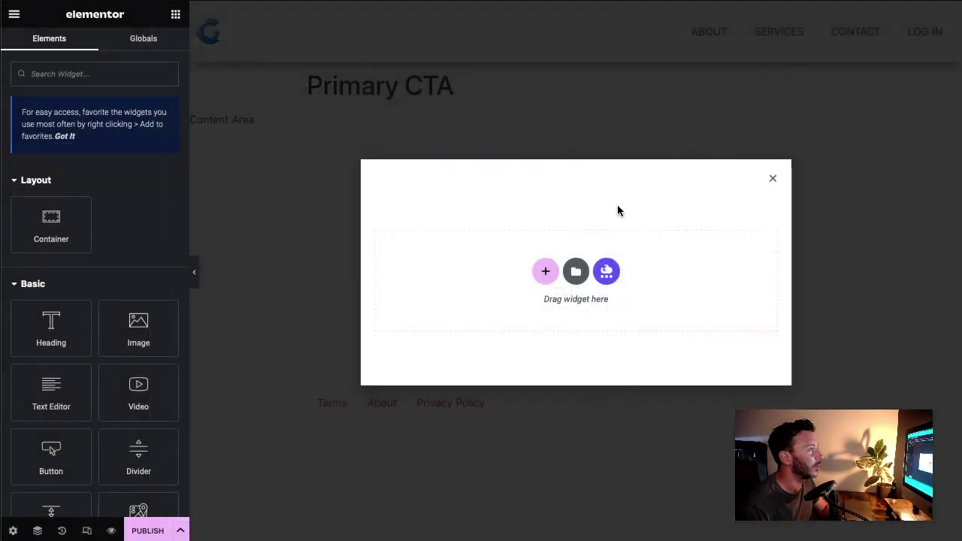
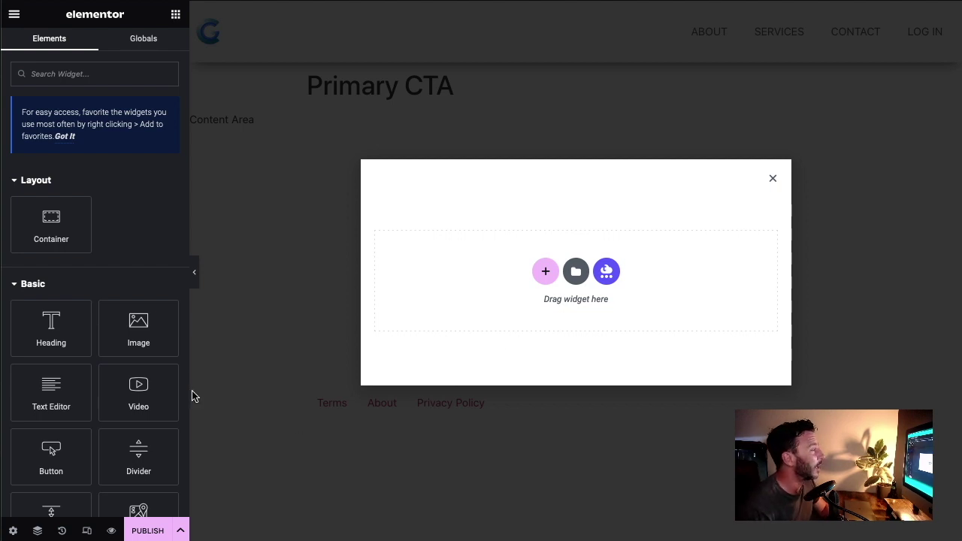
Step: Set the popup width to 80 vw and its vertical position to Middle
left_click(14, 531)
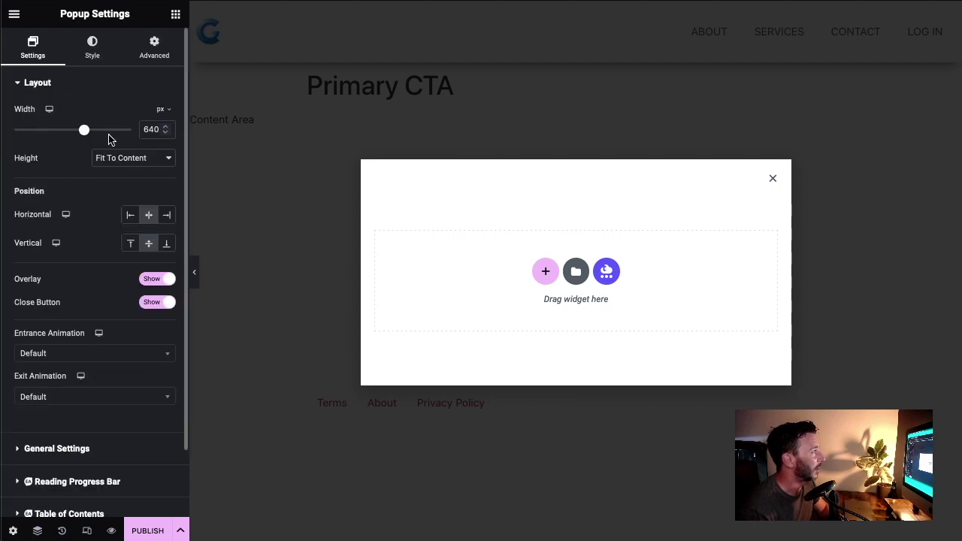
left_click_drag(85, 131, 90, 140)
left_click(160, 108)
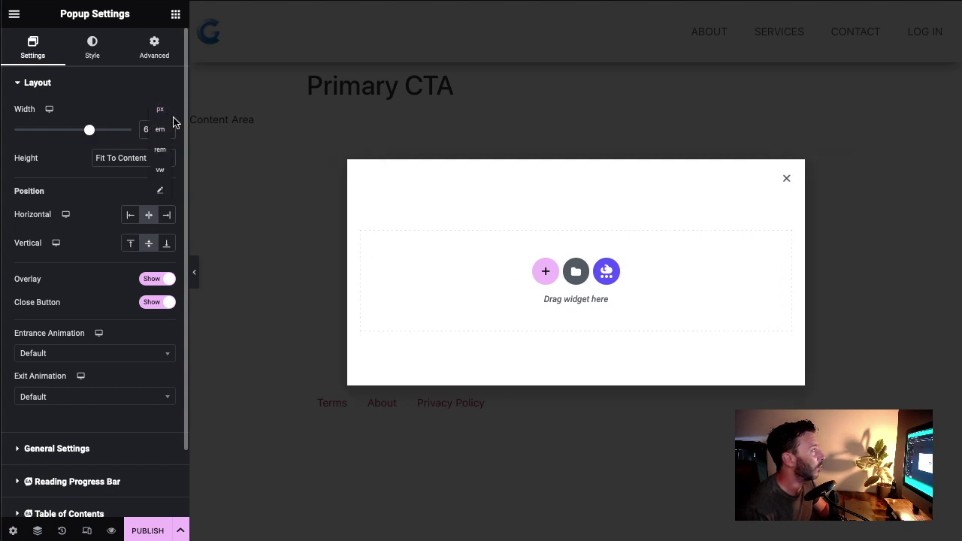
left_click(163, 173)
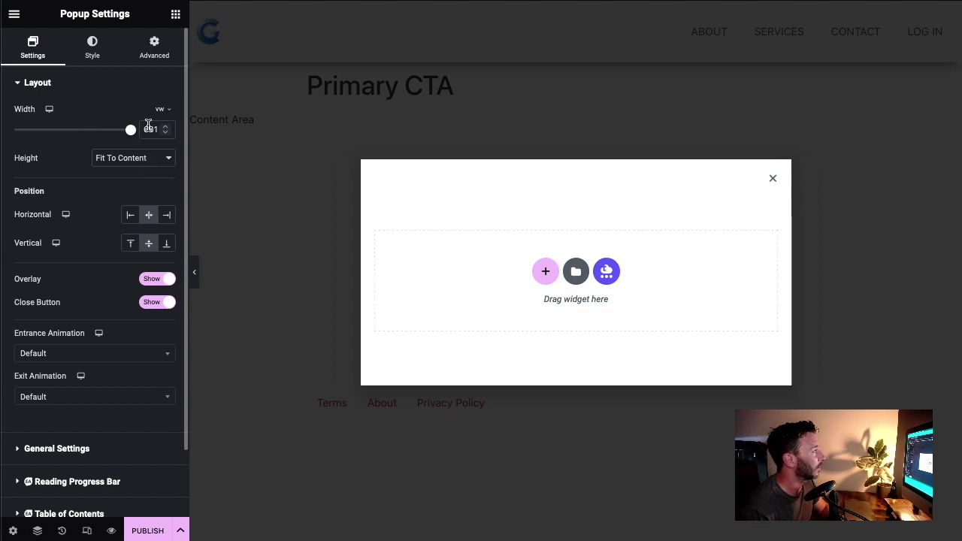
left_click_drag(137, 129, 188, 127)
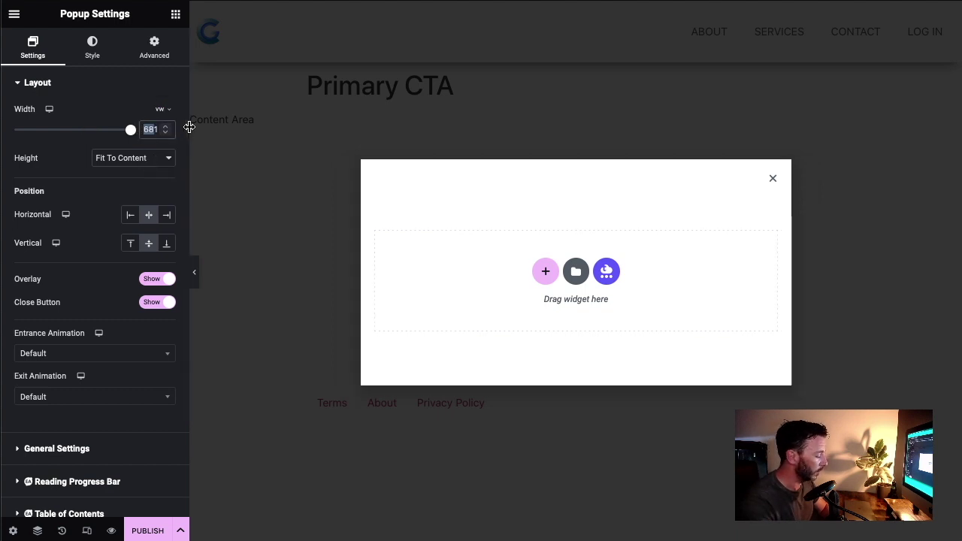
type("100")
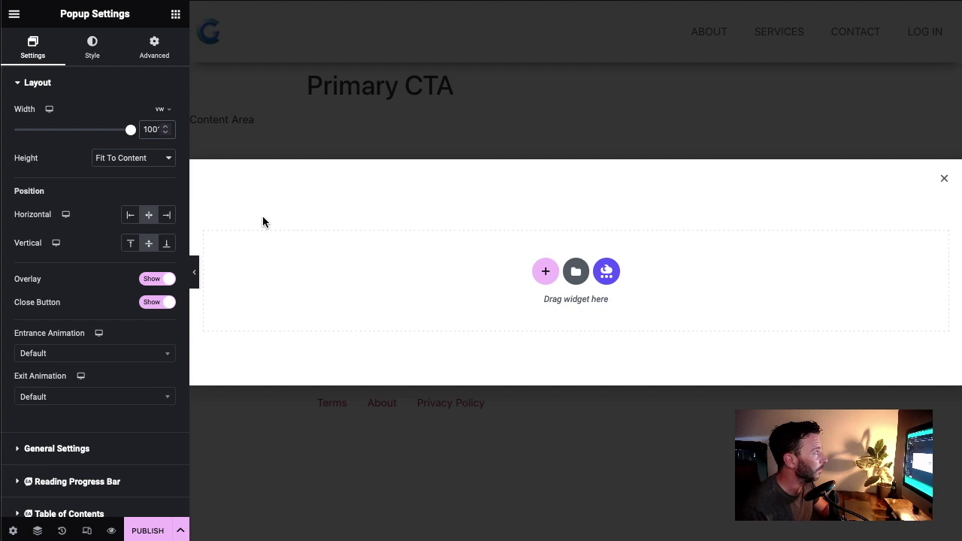
left_click(167, 243)
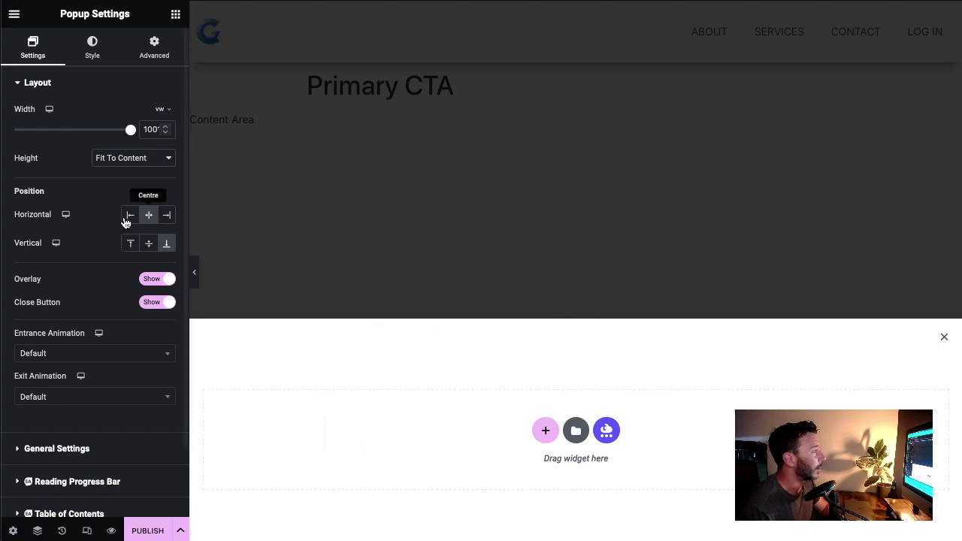
left_click(149, 243)
left_click_drag(143, 131, 181, 131)
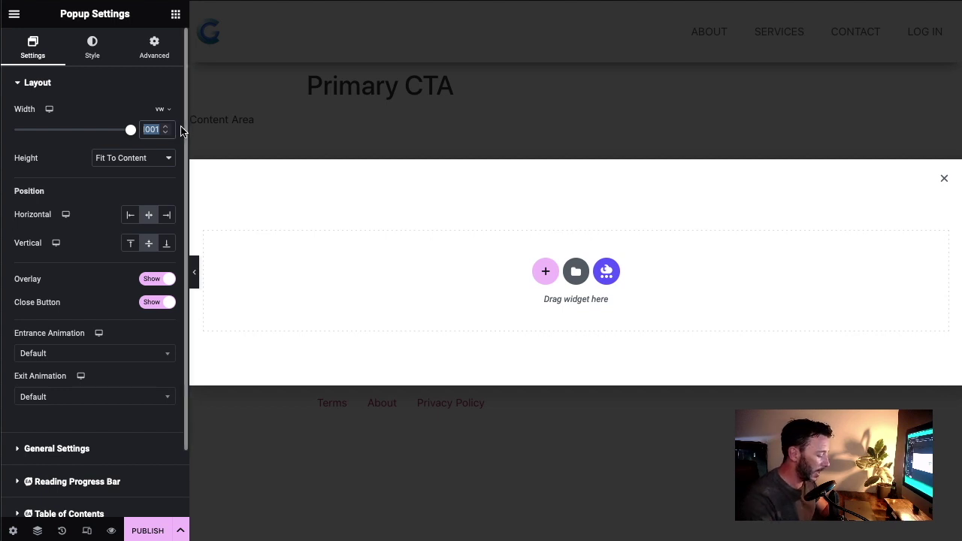
type("8")
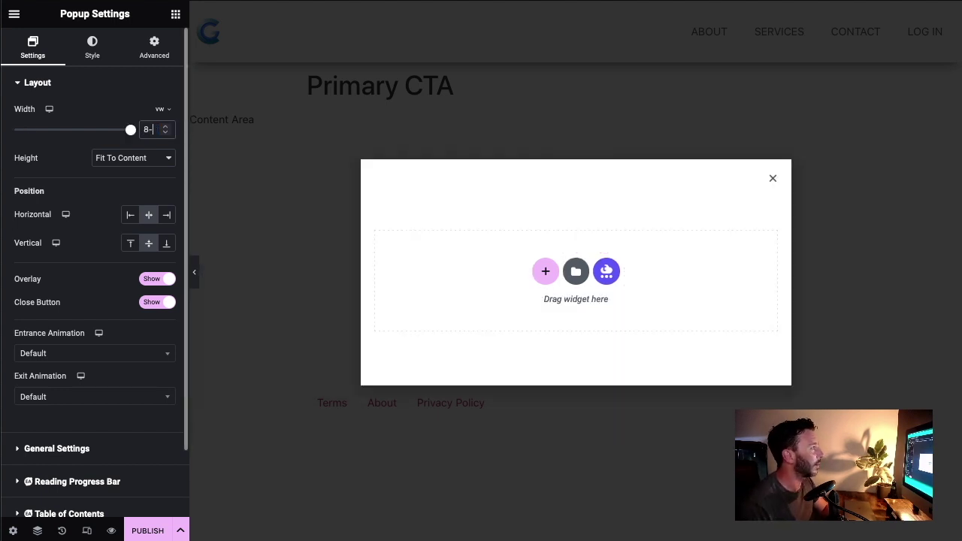
type("0")
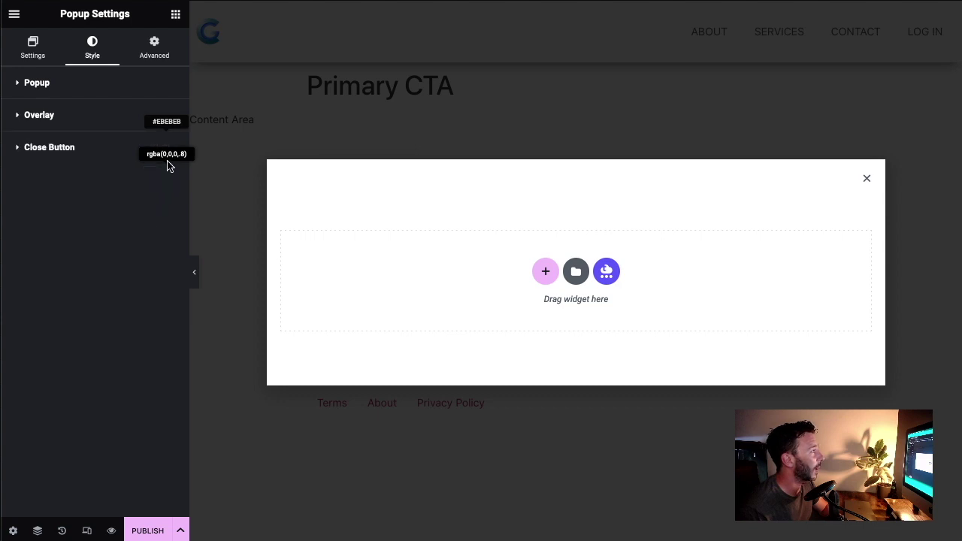
Step: Give the popup overlay a lighter translucent grey, #858585CC
left_click(72, 129)
left_click(168, 175)
mouse_move(138, 266)
left_mouse_down()
mouse_move(230, 266)
mouse_move(143, 243)
mouse_move(161, 263)
mouse_move(143, 238)
mouse_move(193, 253)
mouse_move(148, 281)
mouse_move(140, 269)
left_mouse_up()
mouse_move(215, 269)
left_mouse_down()
mouse_move(232, 266)
mouse_move(182, 257)
left_mouse_up()
mouse_move(124, 282)
left_mouse_down()
mouse_move(88, 314)
mouse_move(66, 281)
left_mouse_up()
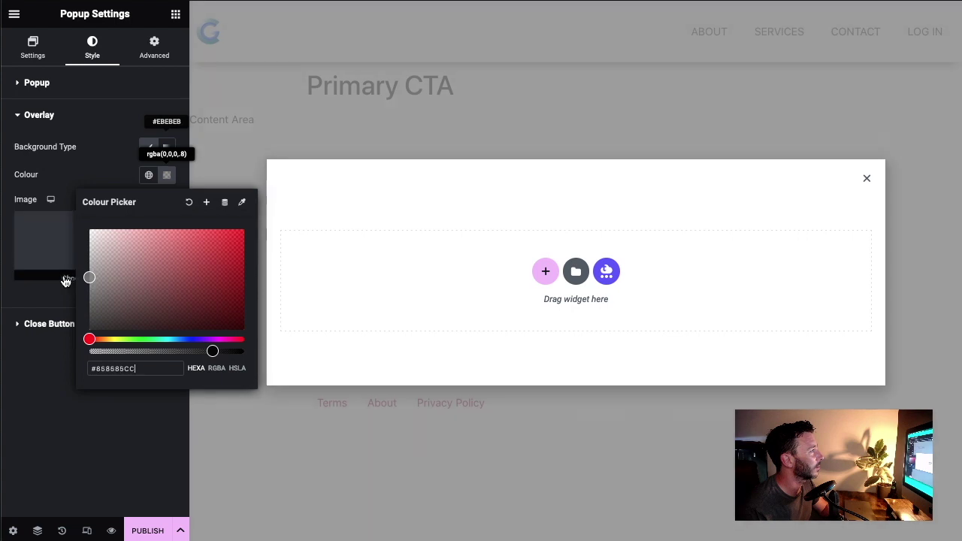
left_click(113, 156)
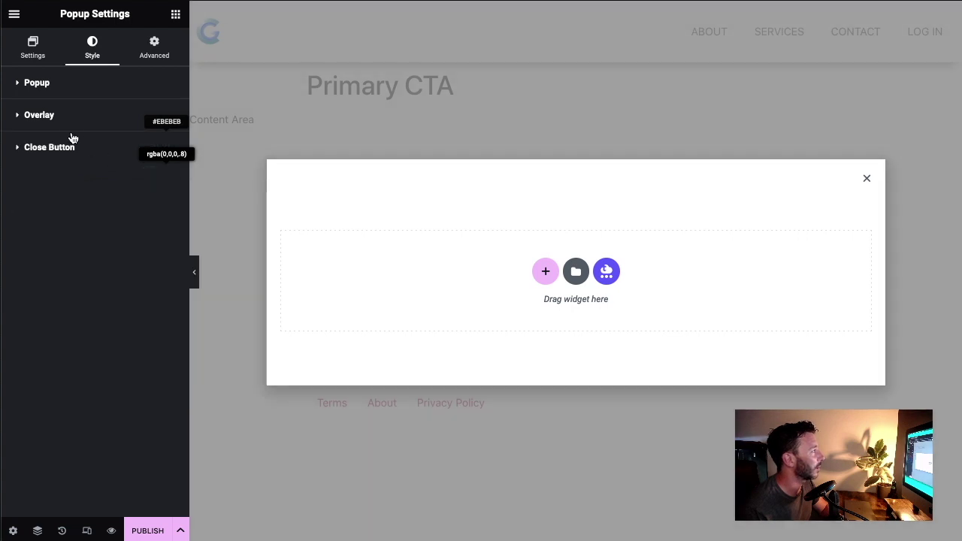
left_click(175, 15)
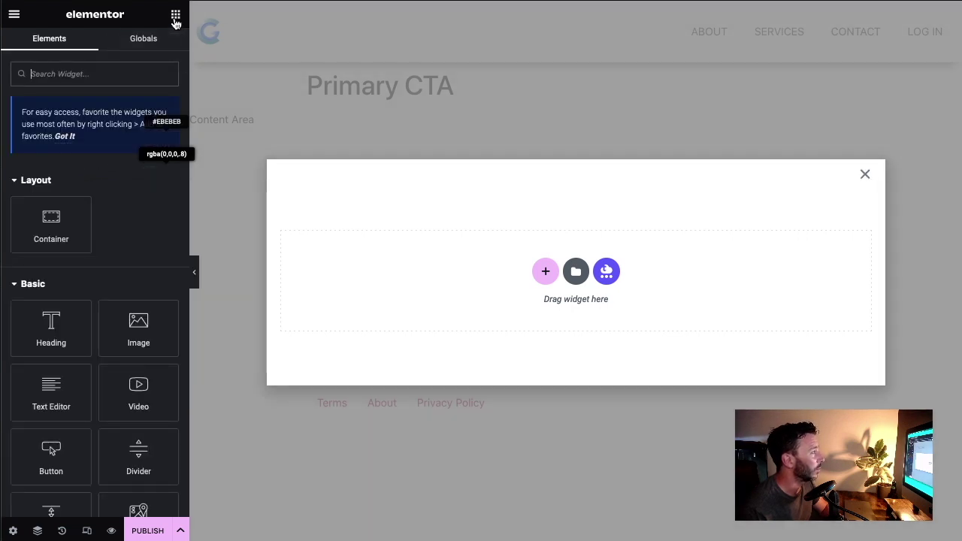
Step: Add a centred H3 heading reading 'We look forward to speaking!' to the popup
left_click_drag(51, 328, 552, 259)
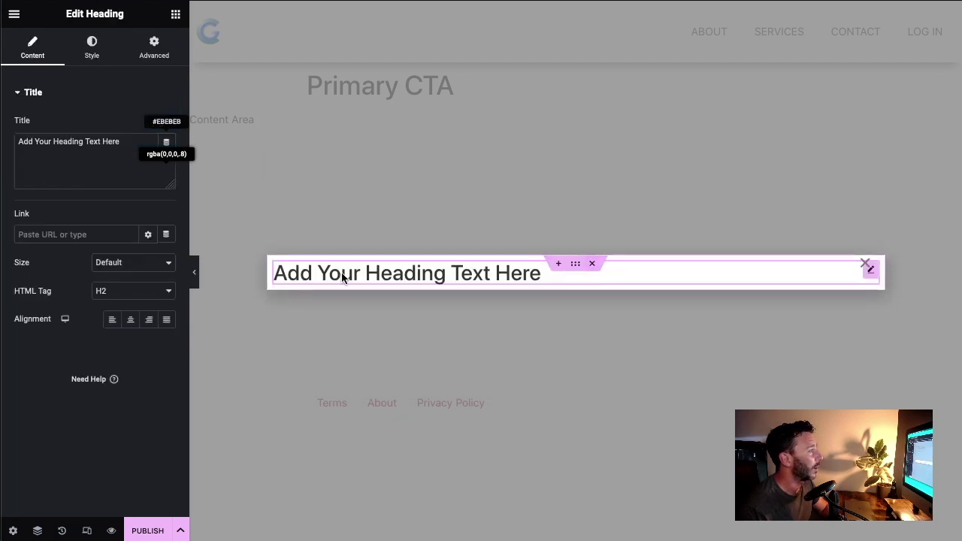
left_click_drag(121, 142, 18, 142)
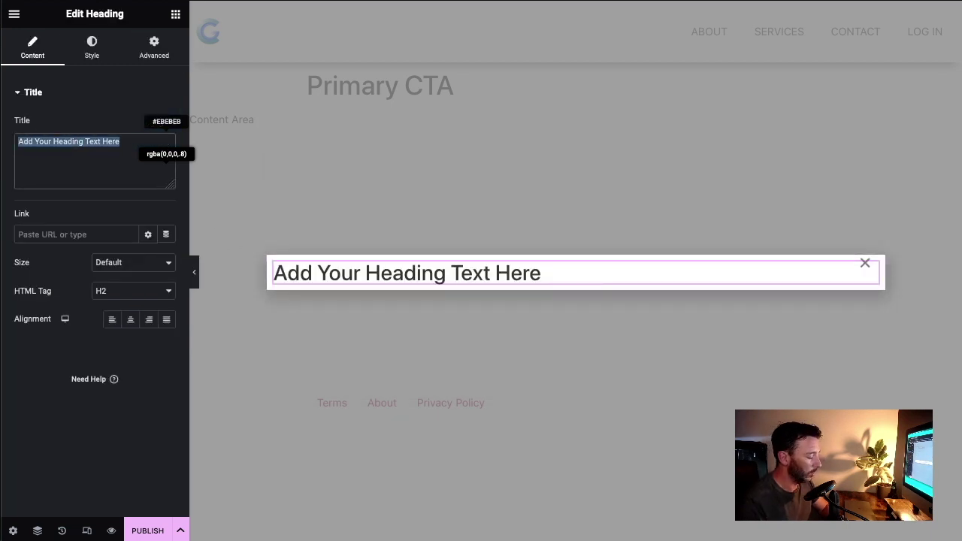
type("We look for")
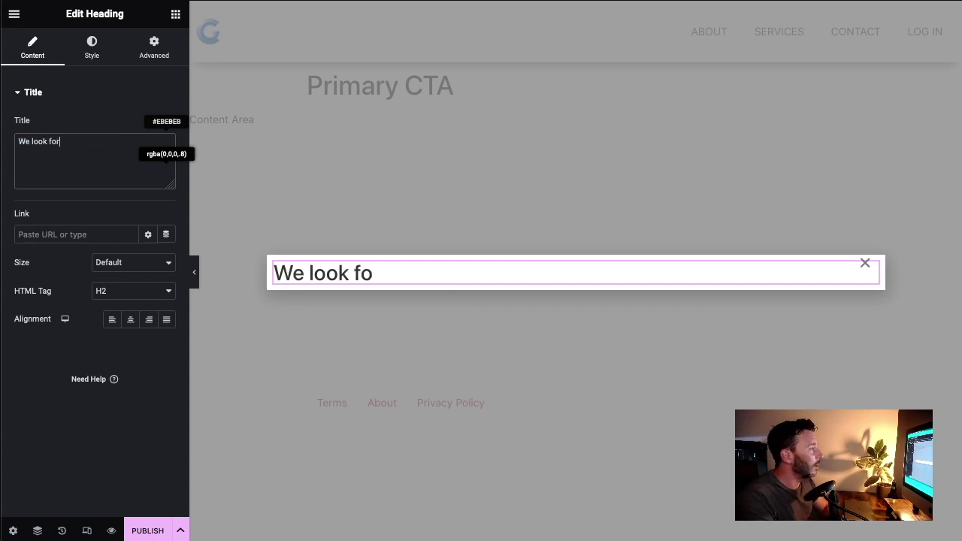
type("ward to speaking!")
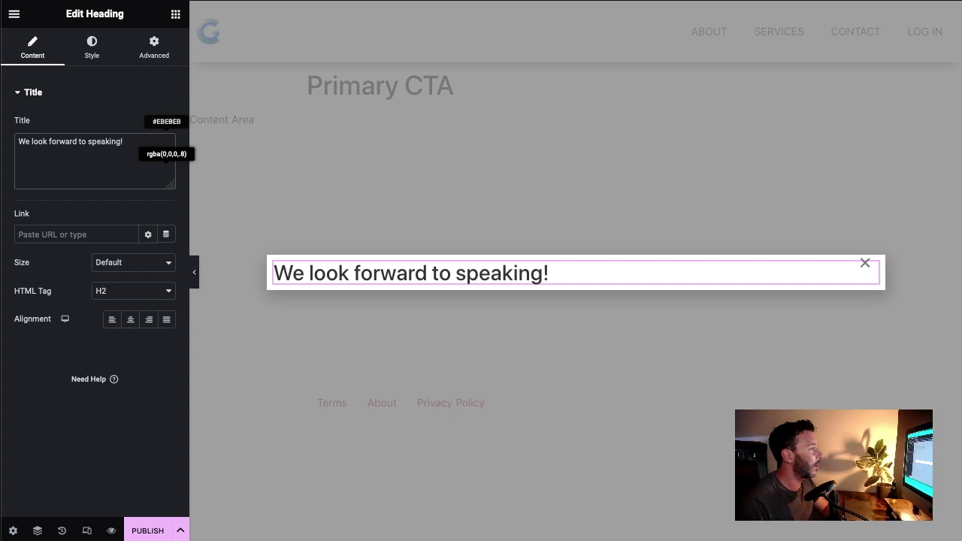
left_click(130, 319)
left_click(128, 295)
left_click(127, 304)
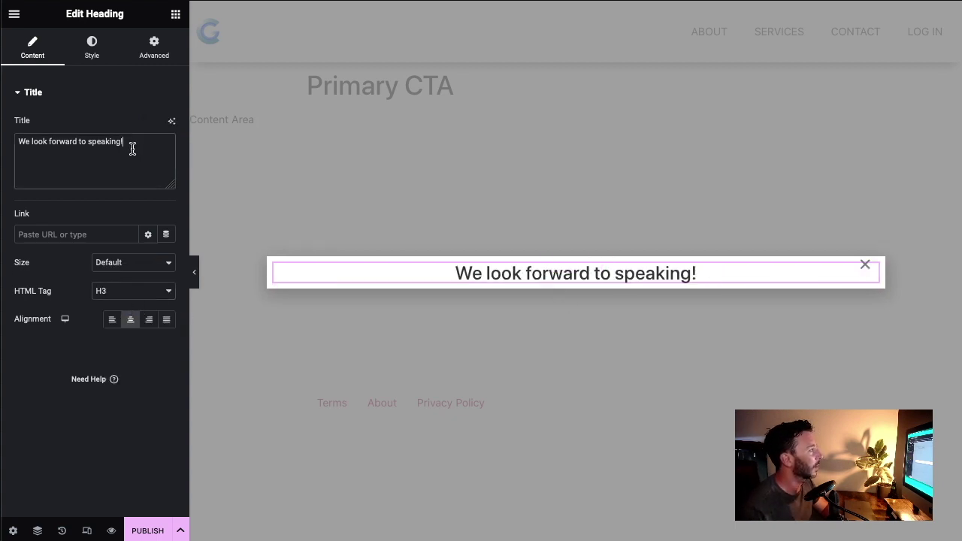
Step: Colour the heading with the global Text colour and set its font family to Montserrat
left_click(88, 46)
left_click(148, 125)
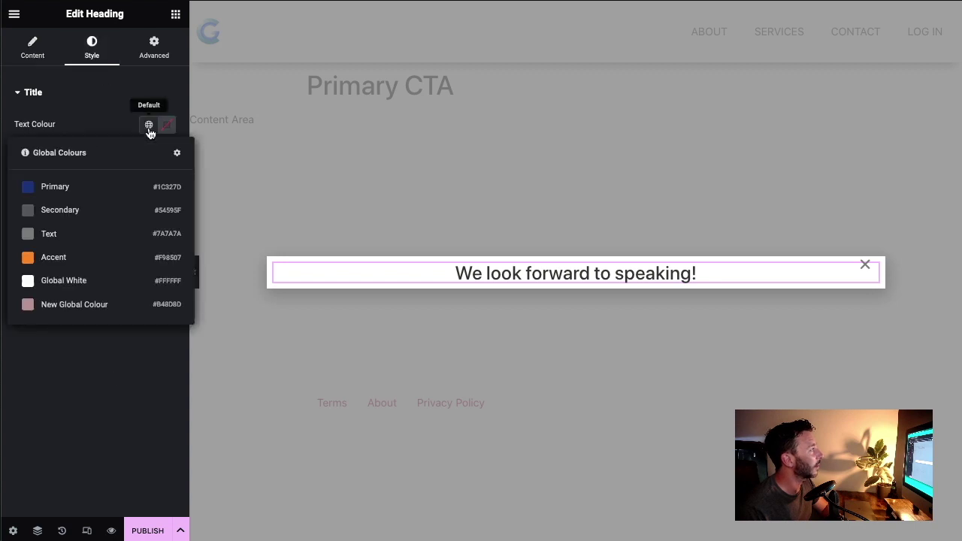
left_click(73, 239)
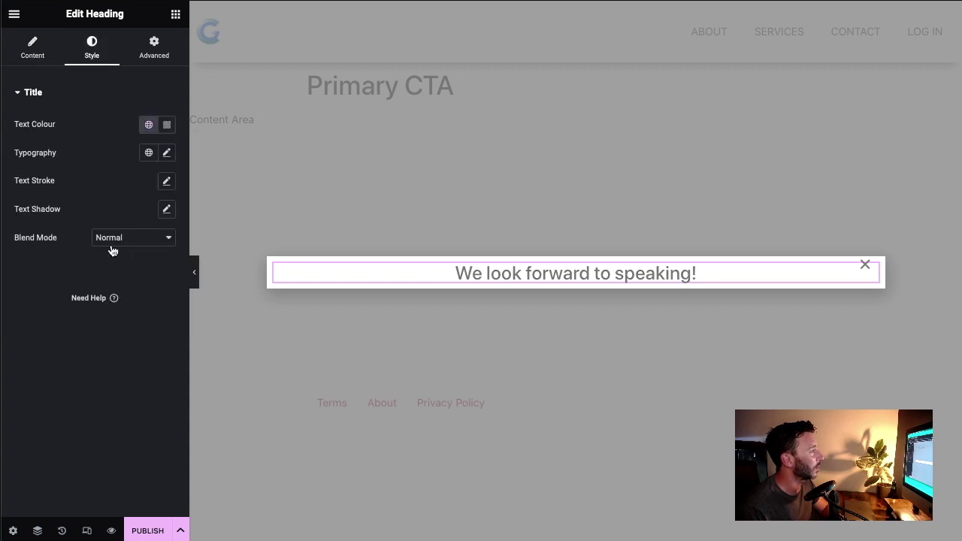
left_click(166, 154)
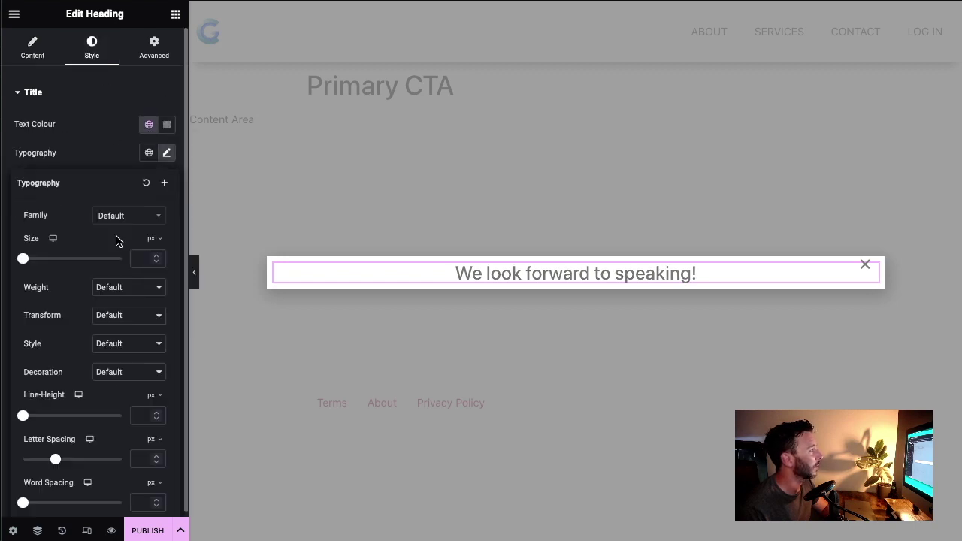
left_click(139, 218)
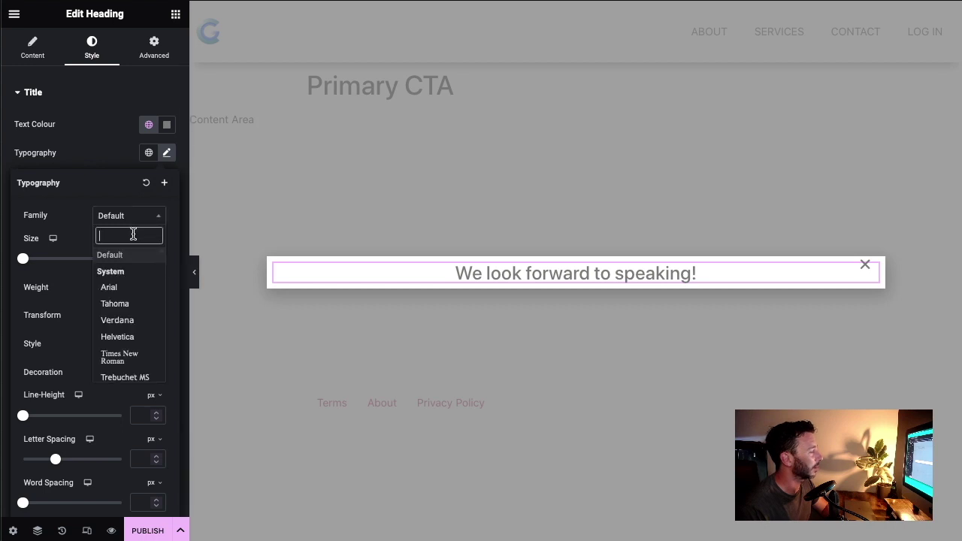
type("mont")
key("Return")
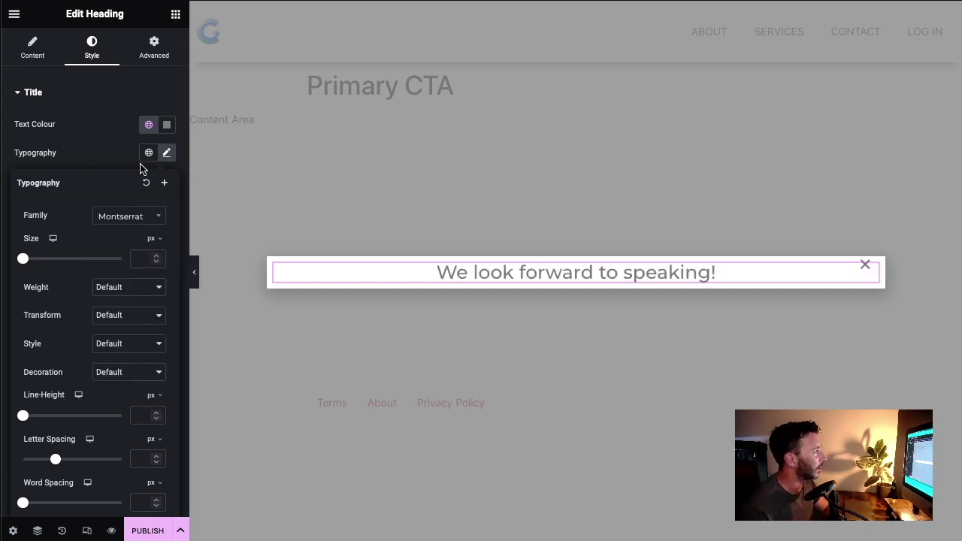
left_click(85, 157)
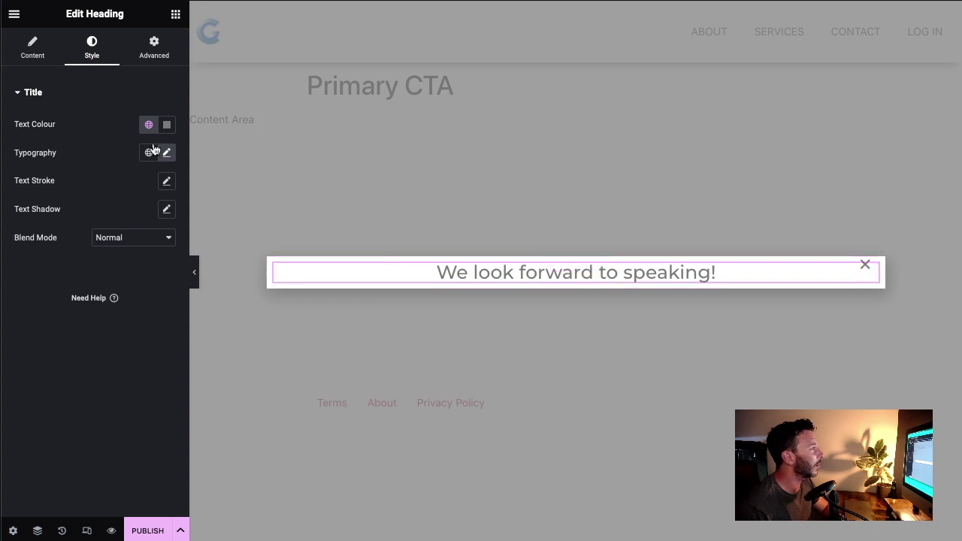
left_click(176, 15)
scroll(101, 281, "down", 2)
scroll(98, 188, "up", 4)
left_click(84, 74)
Step: Search for 'form' and drop a four-step Form below the heading, starting with 'What is your name, please?'
type("form")
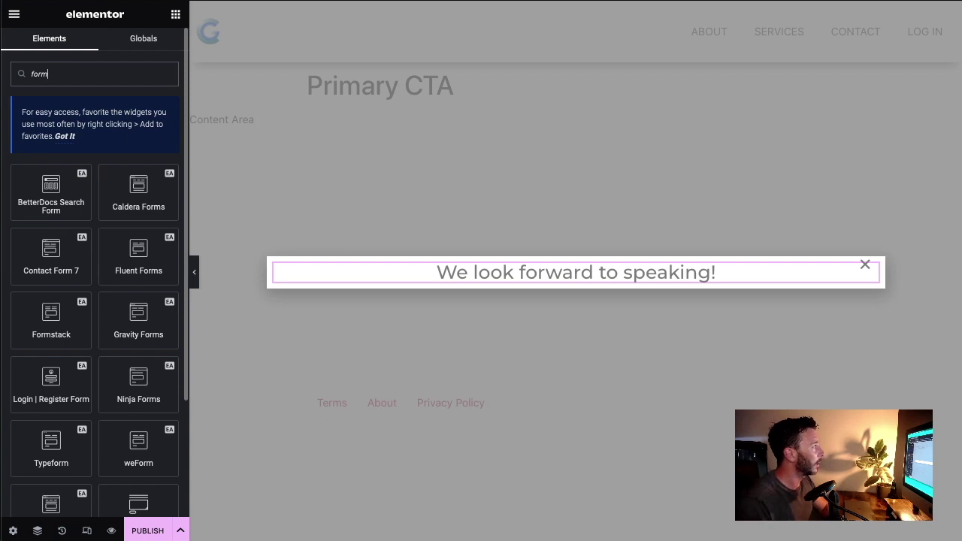
scroll(57, 328, "down", 2)
left_click_drag(124, 383, 609, 279)
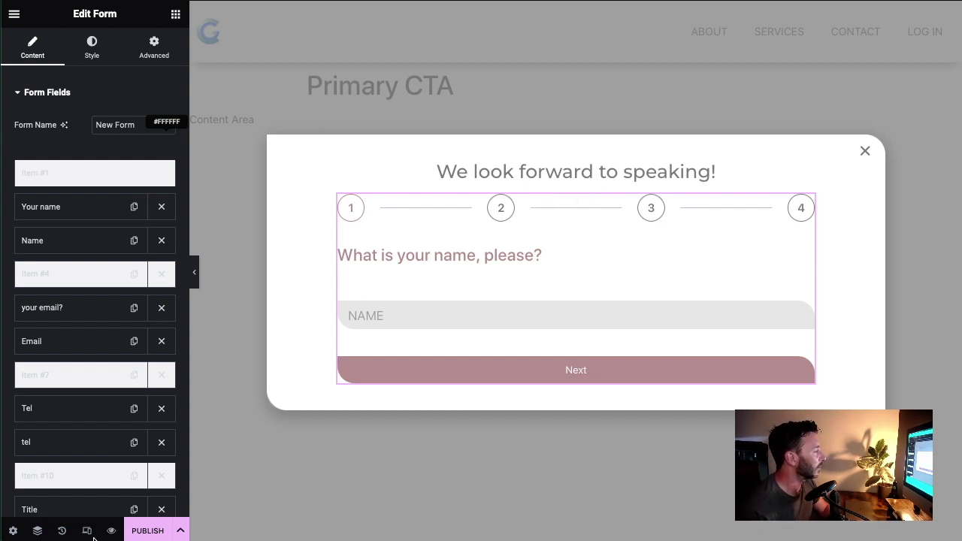
mouse_move(112, 532)
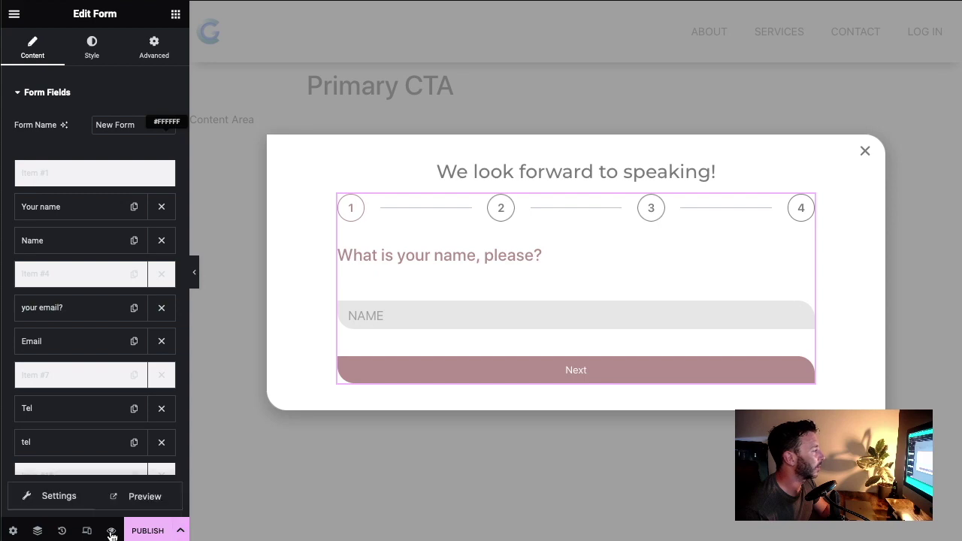
Step: Preview the page and advance the popup form past the email and phone steps, entering a sample phone number
left_click(146, 497)
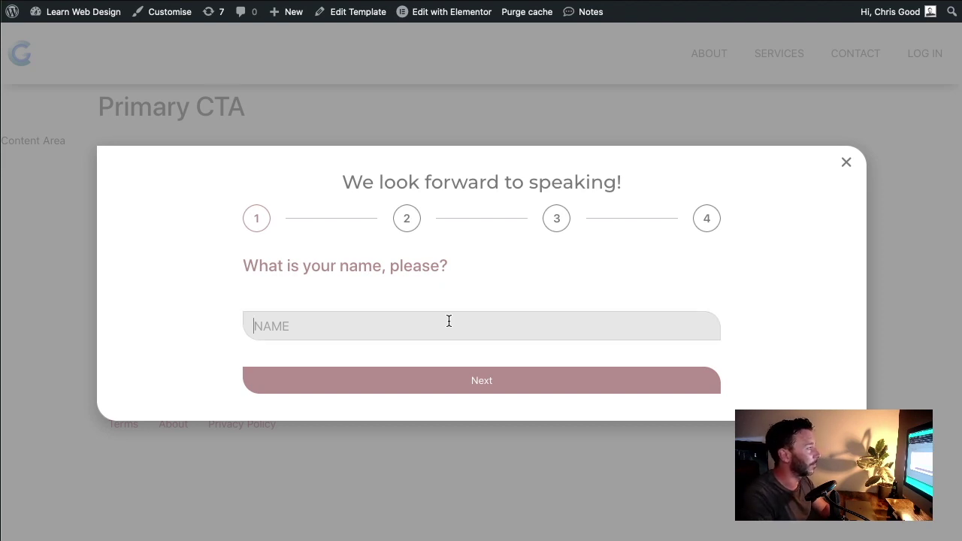
left_click(471, 377)
left_click(573, 390)
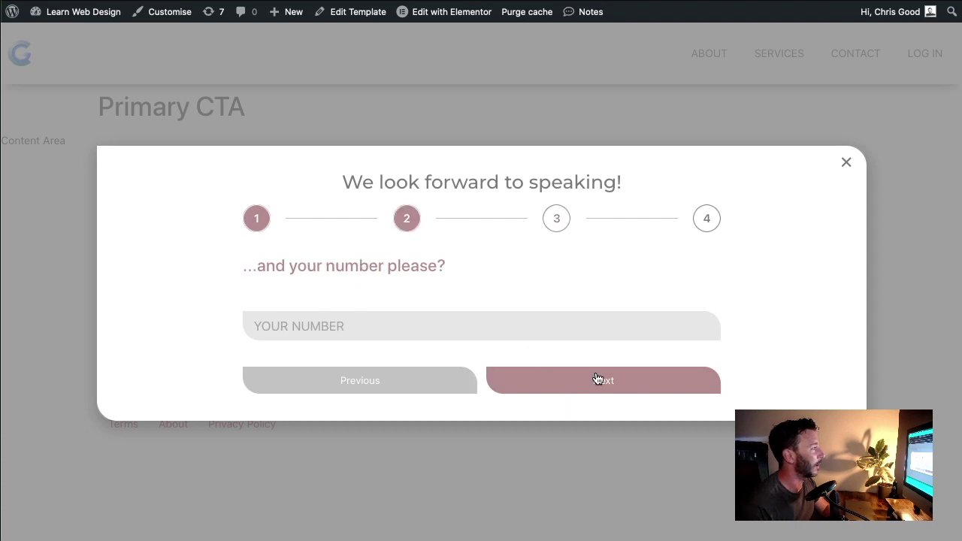
left_click(414, 330)
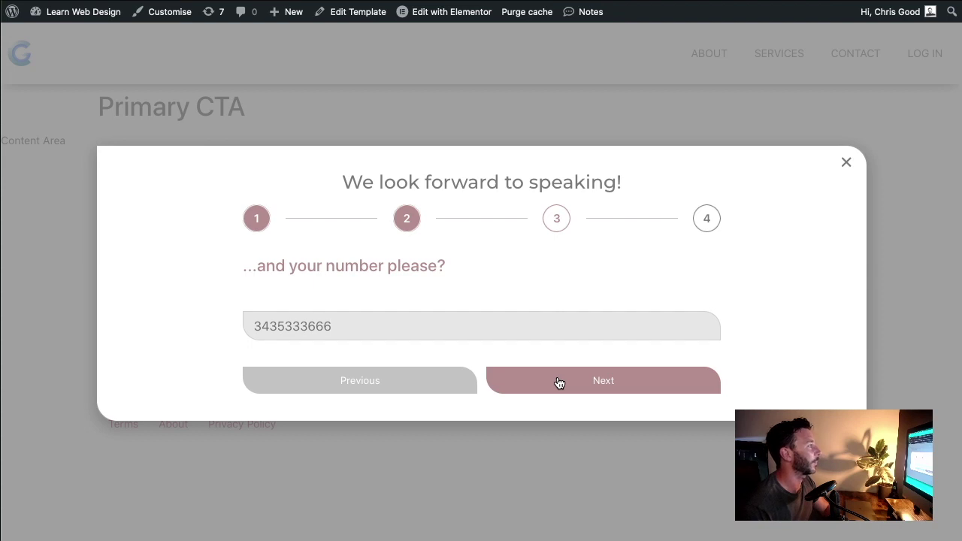
left_click(559, 383)
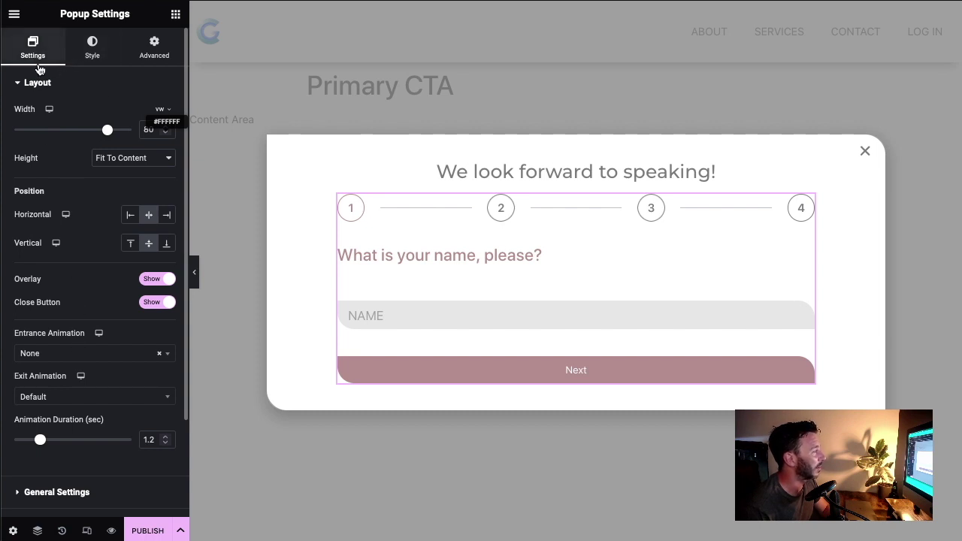
Step: Hide the popup's close button
scroll(64, 285, "down", 1)
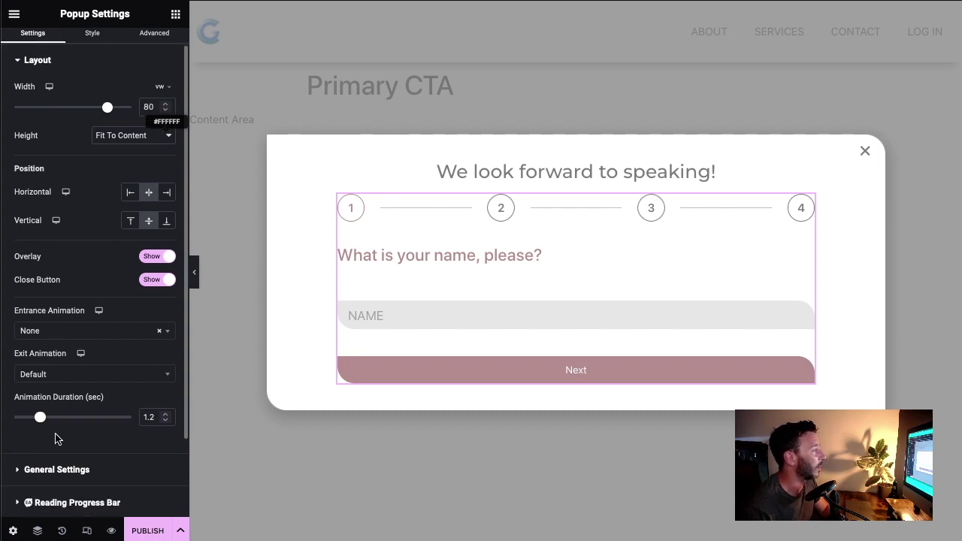
left_click(25, 471)
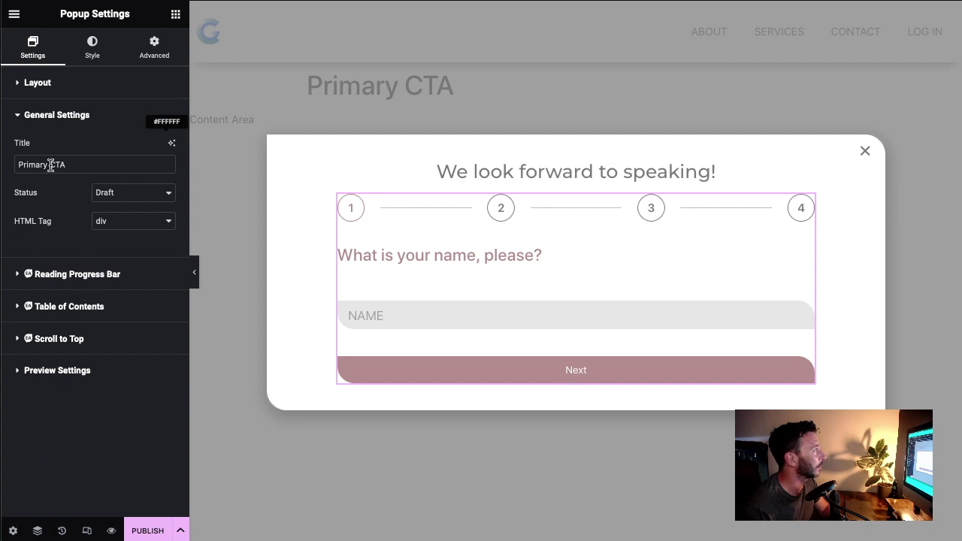
left_click(38, 83)
left_click(147, 304)
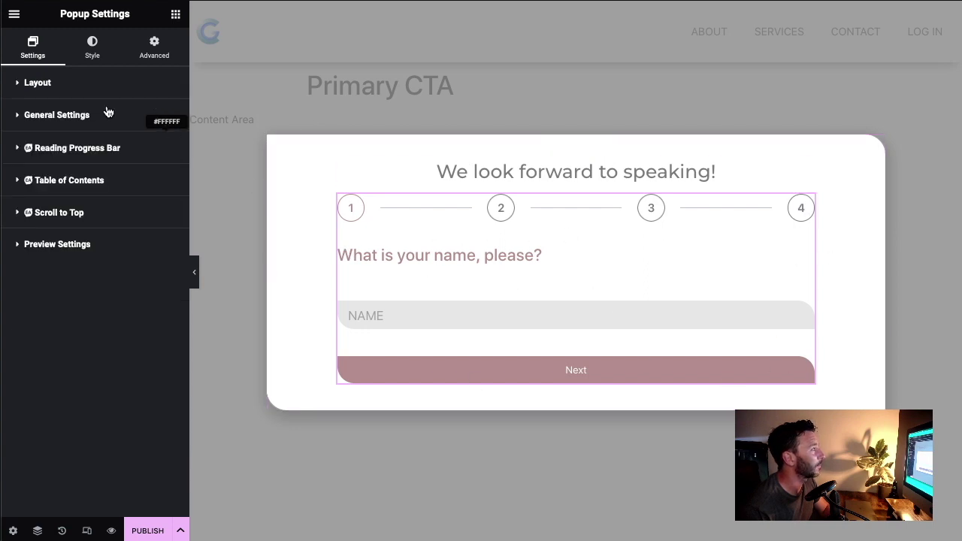
Step: Stretch the popup to 100 vw and anchor it to the bottom of the screen
left_click(73, 93)
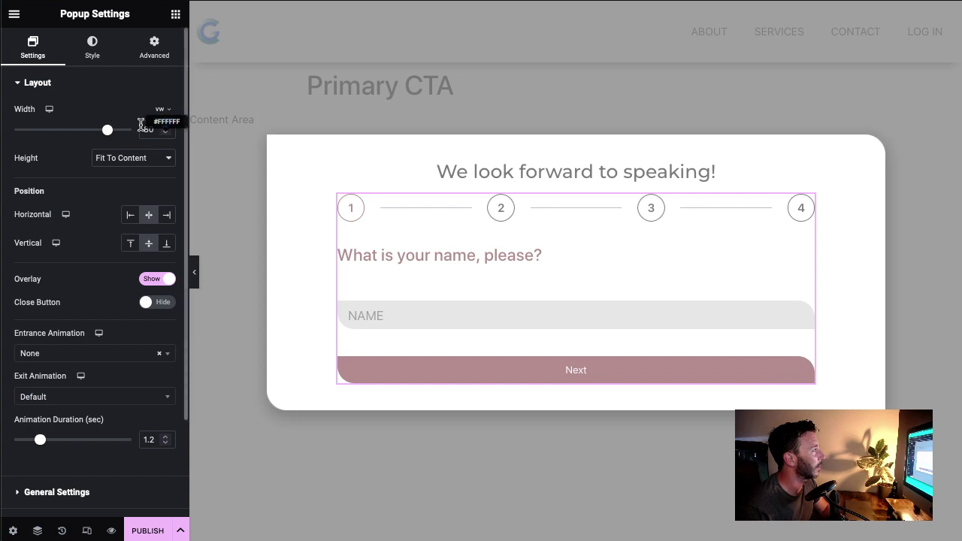
left_click(160, 110)
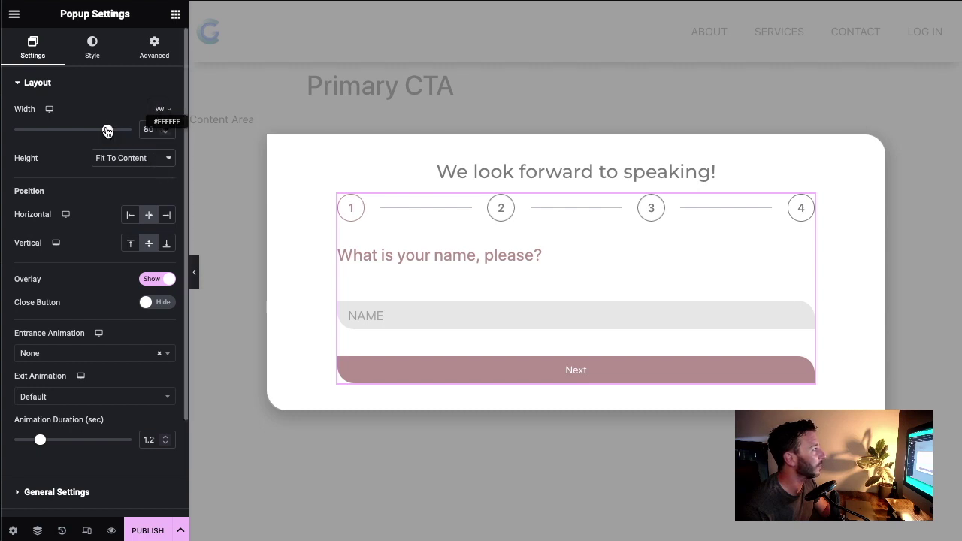
left_click_drag(108, 132, 131, 130)
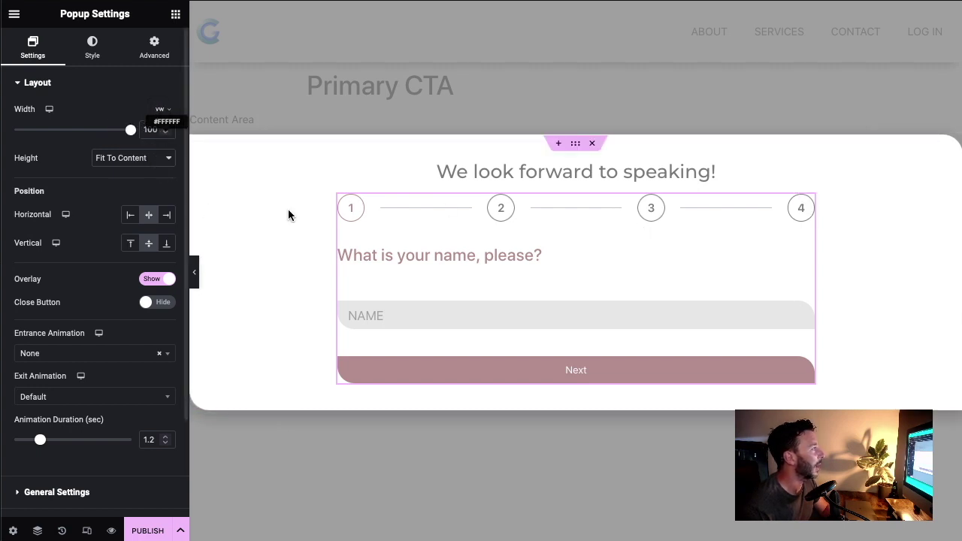
left_click(168, 249)
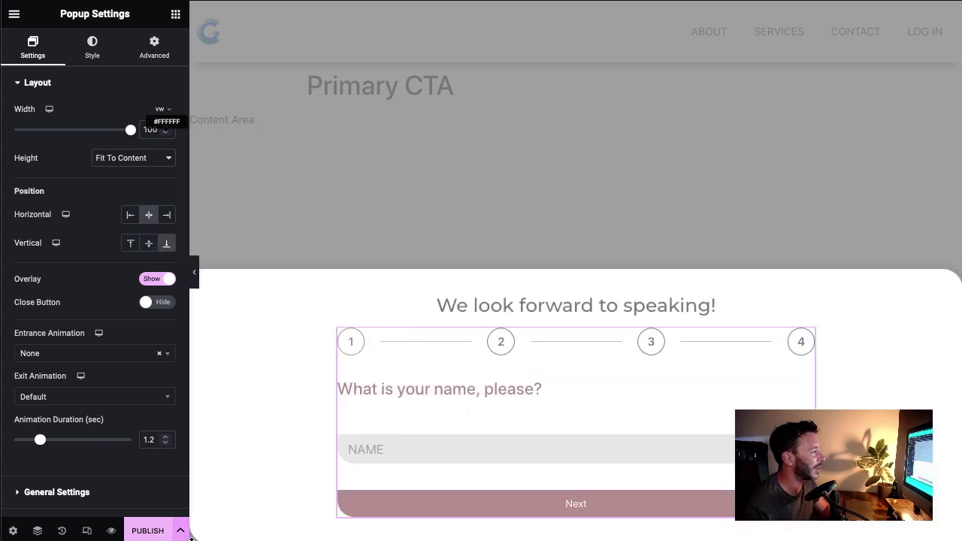
left_click(91, 46)
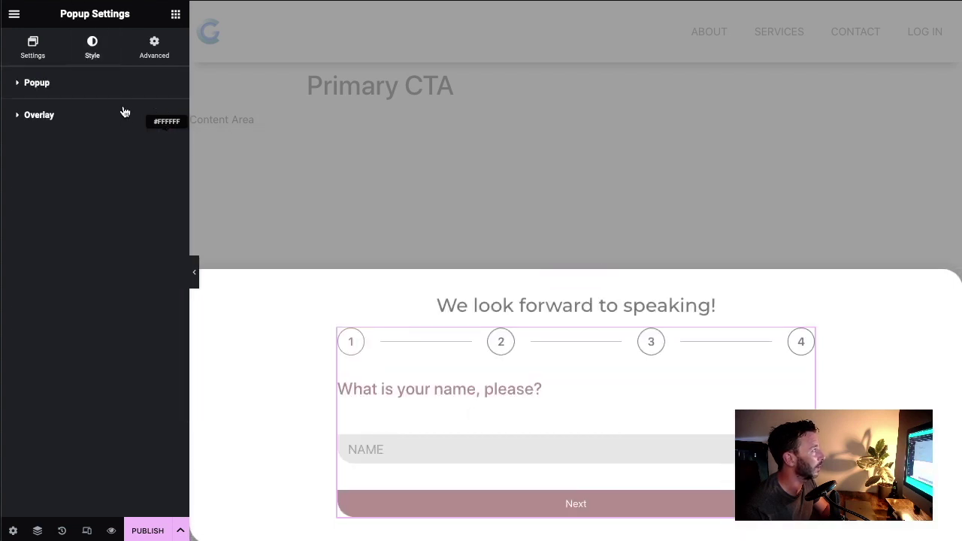
left_click(36, 83)
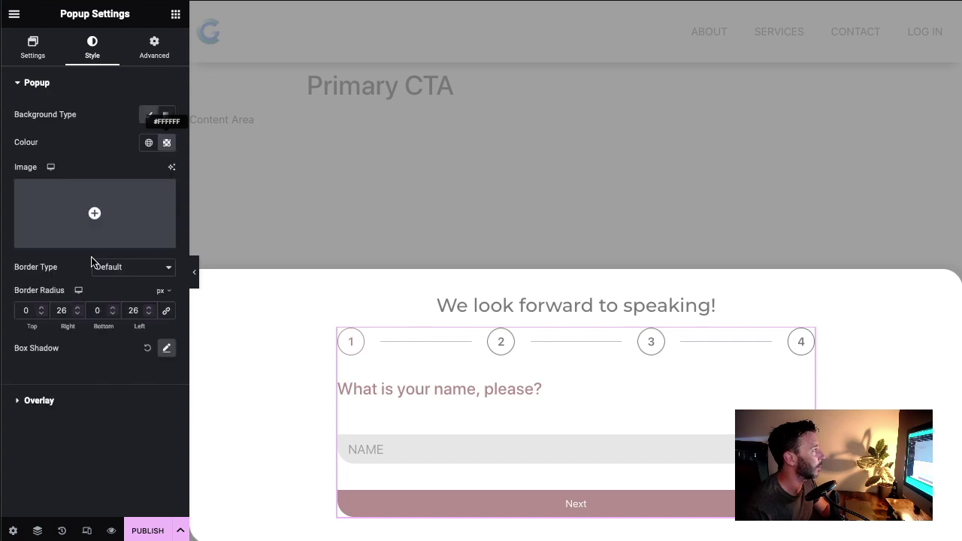
Step: Set the popup's right and left border radius to 0
left_click_drag(69, 310, 40, 310)
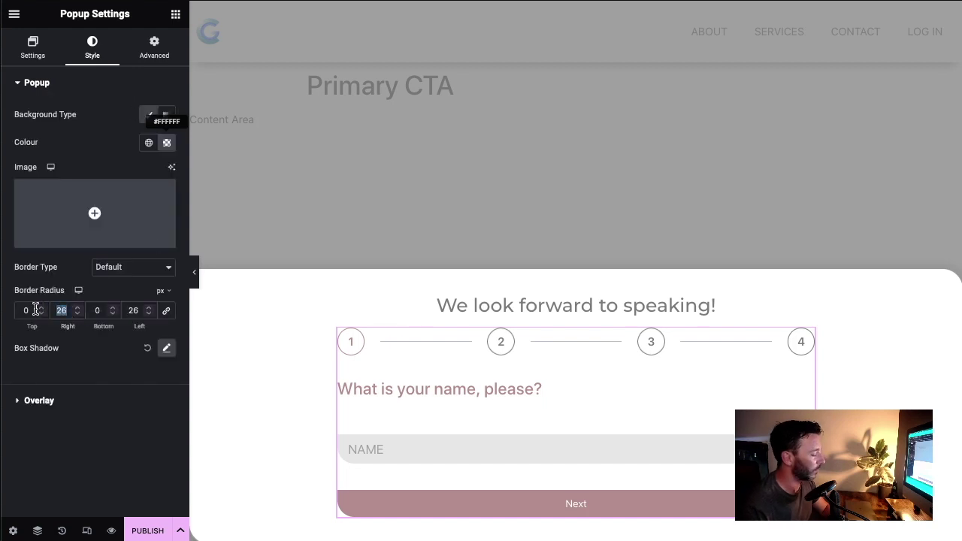
type("0")
key("Tab")
key("Tab")
type("0")
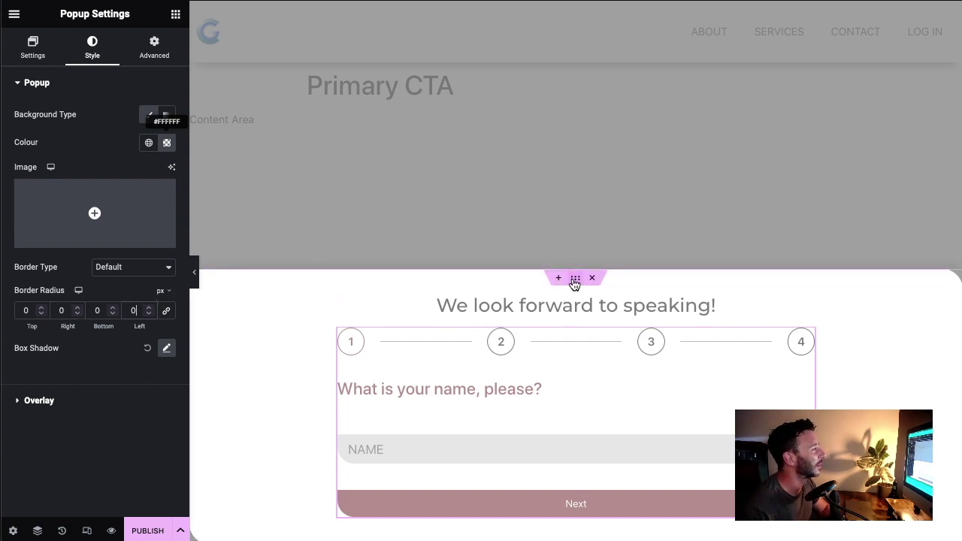
Step: Set the inner container's right and left border radius to 0
left_click(569, 289)
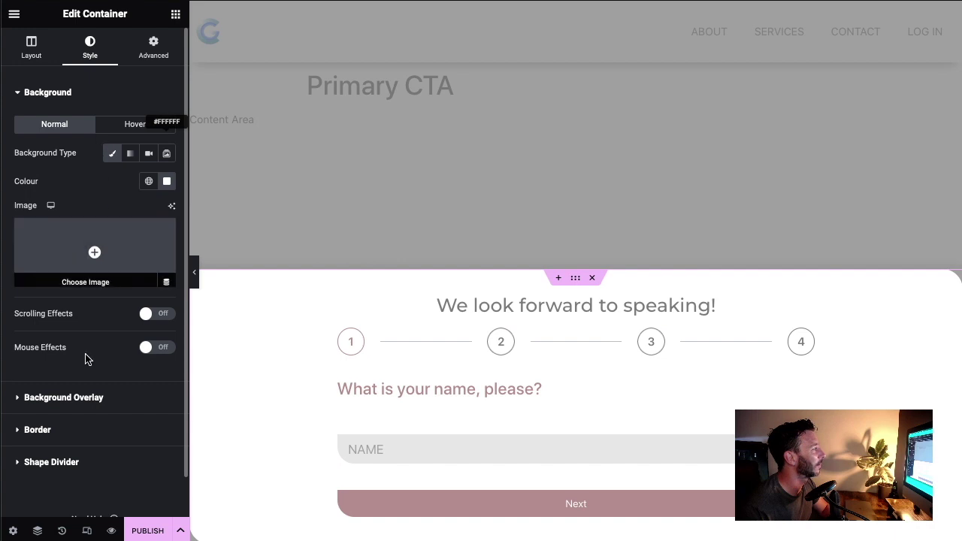
left_click(59, 431)
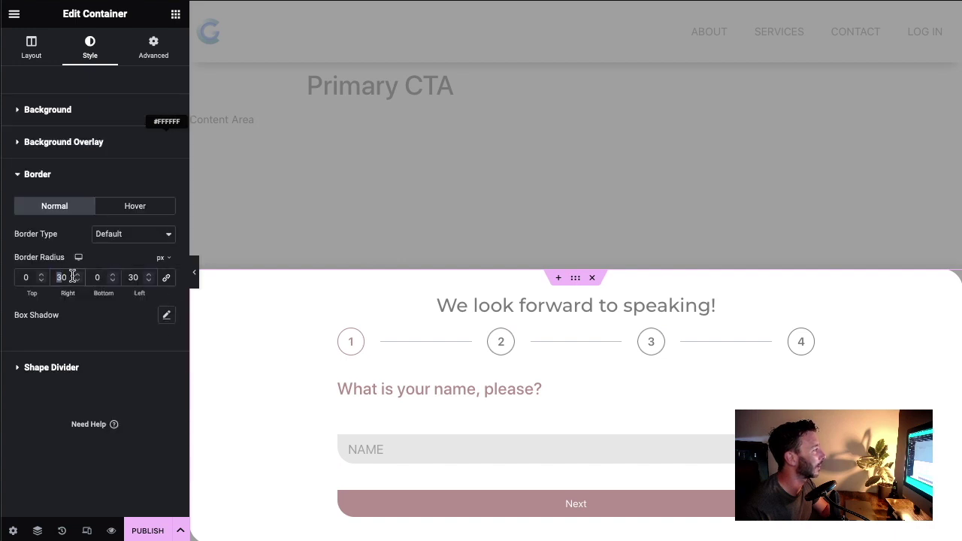
type("0")
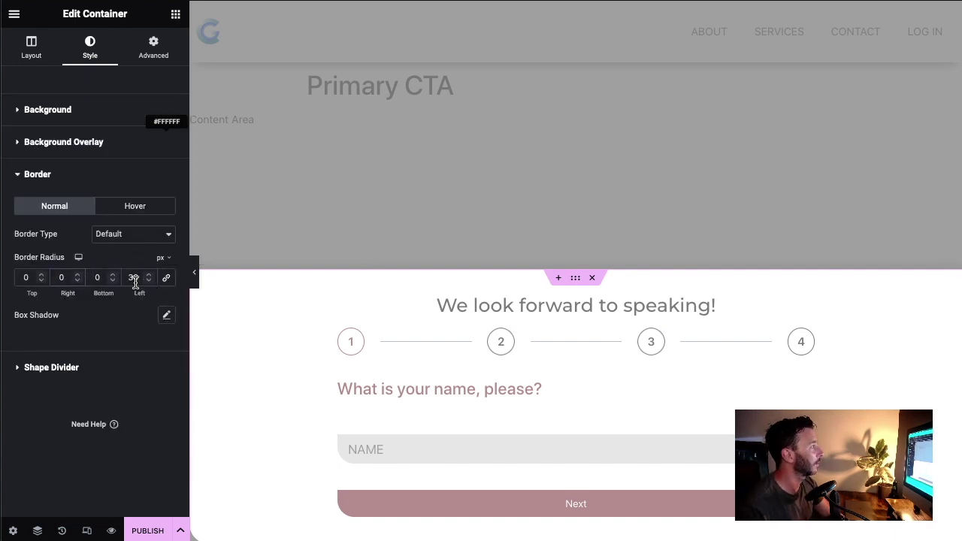
double_click(130, 277)
type("00")
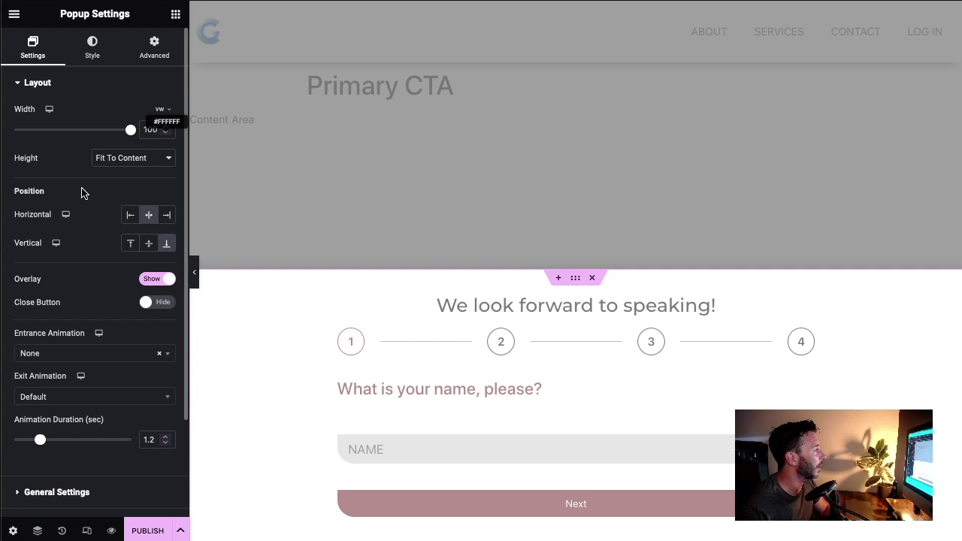
Step: Give the popup a Fade In Left entrance, Fade Out Down exit and 1.4 s duration, then preview it
scroll(90, 217, "down", 1)
scroll(106, 231, "down", 2)
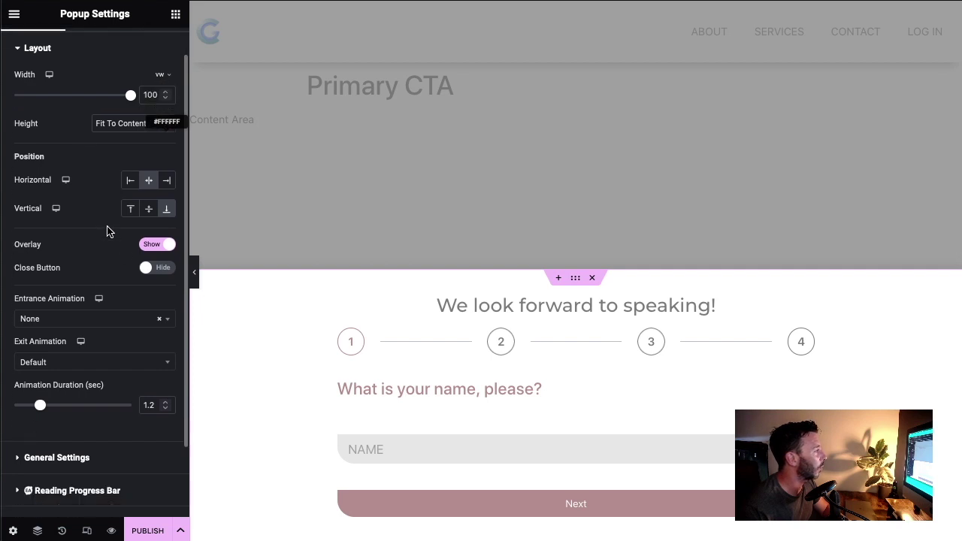
left_click(128, 319)
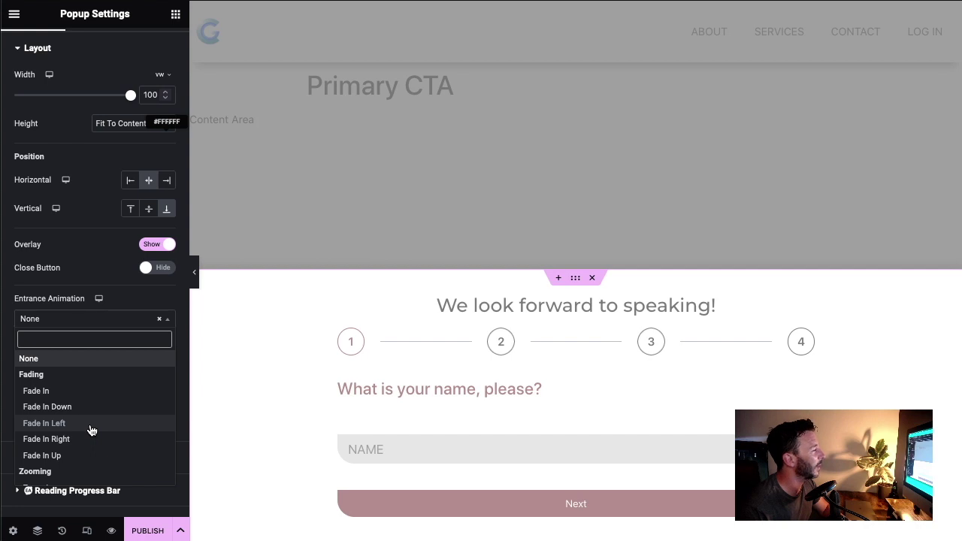
left_click(91, 425)
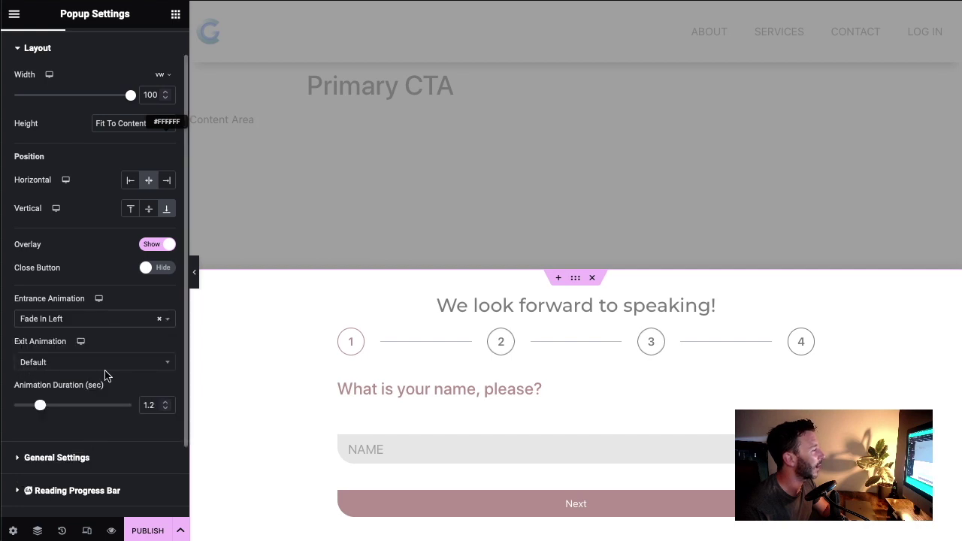
left_click_drag(40, 408, 45, 408)
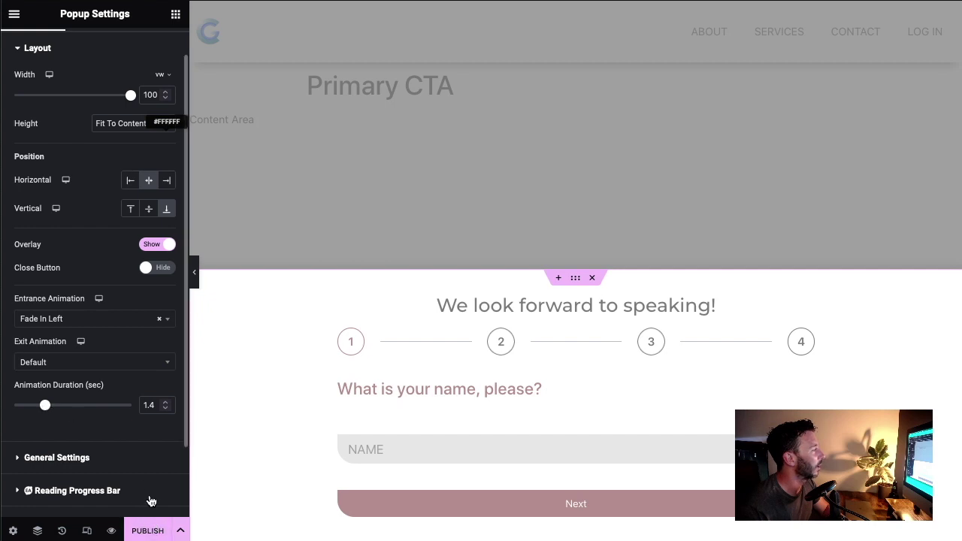
left_click(88, 363)
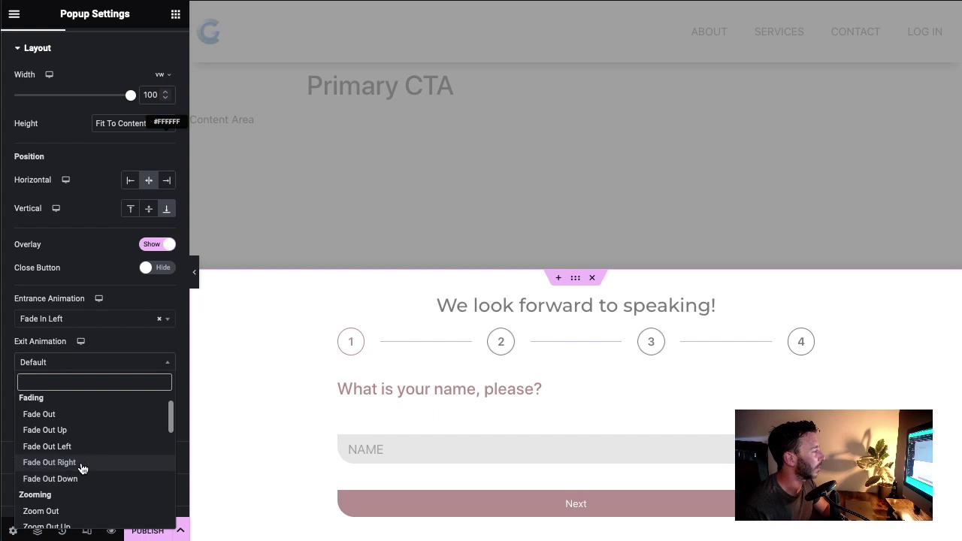
left_click(82, 480)
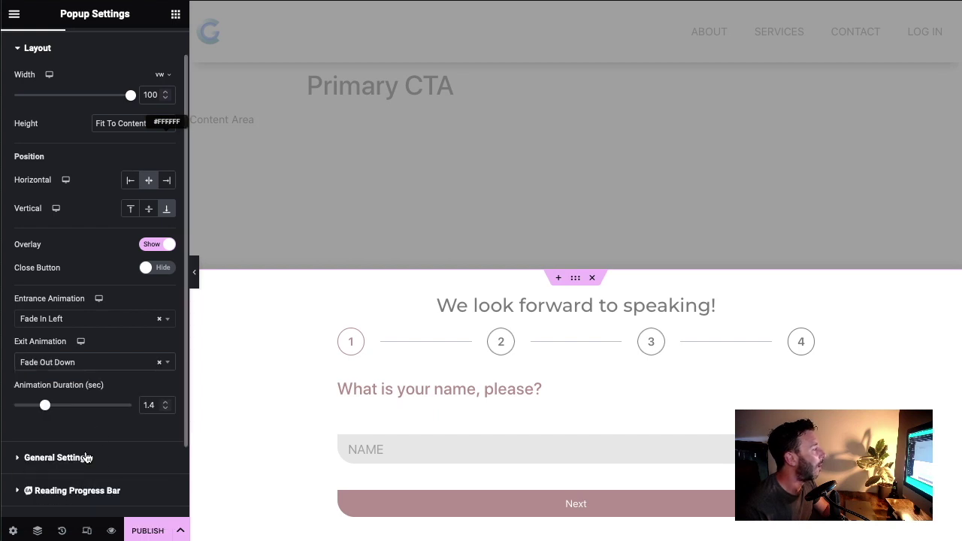
mouse_move(111, 534)
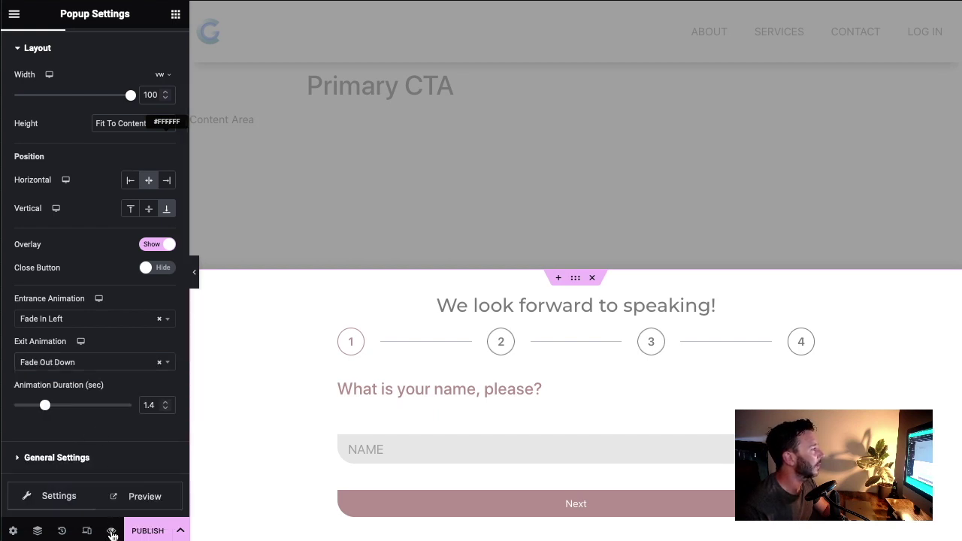
left_click(144, 492)
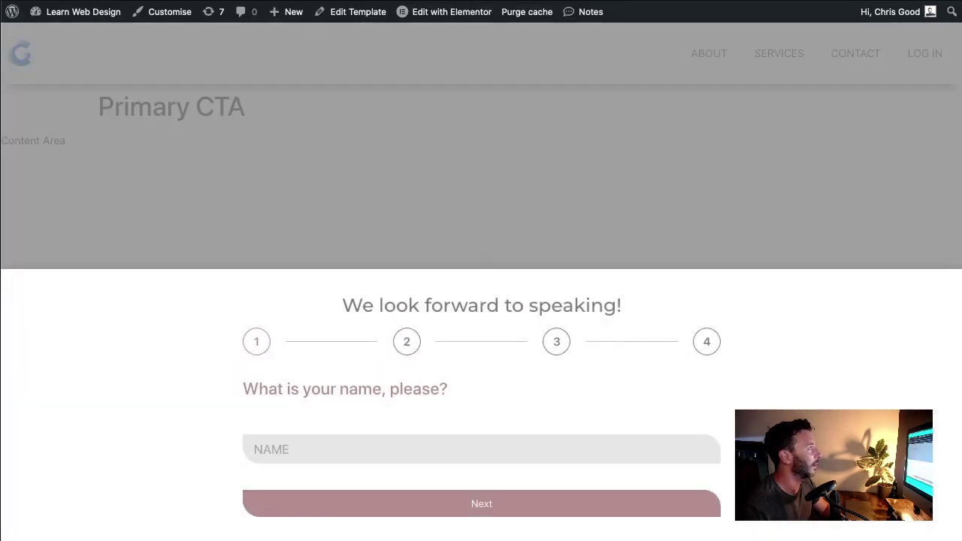
key("super+w")
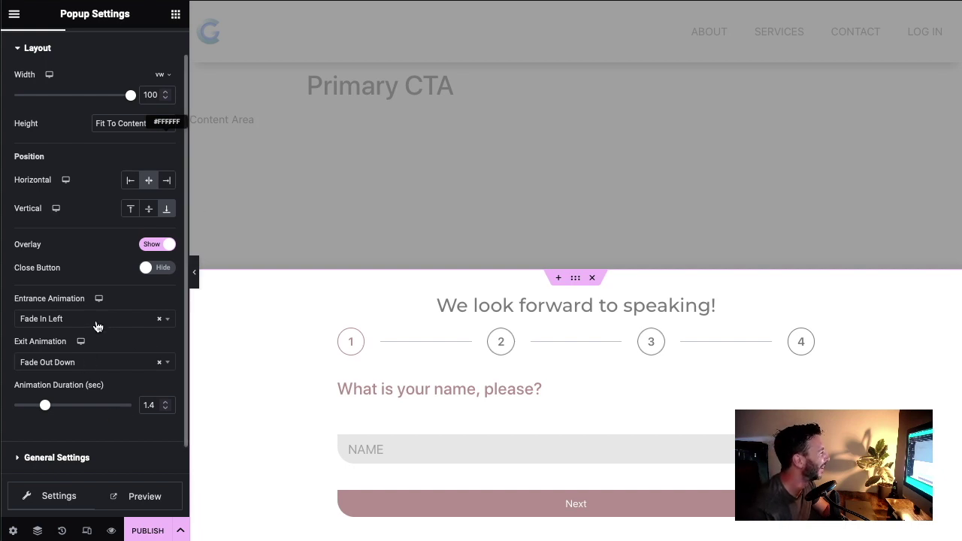
Step: Change the entrance animation to Fade In Up and preview the popup again
left_click(98, 326)
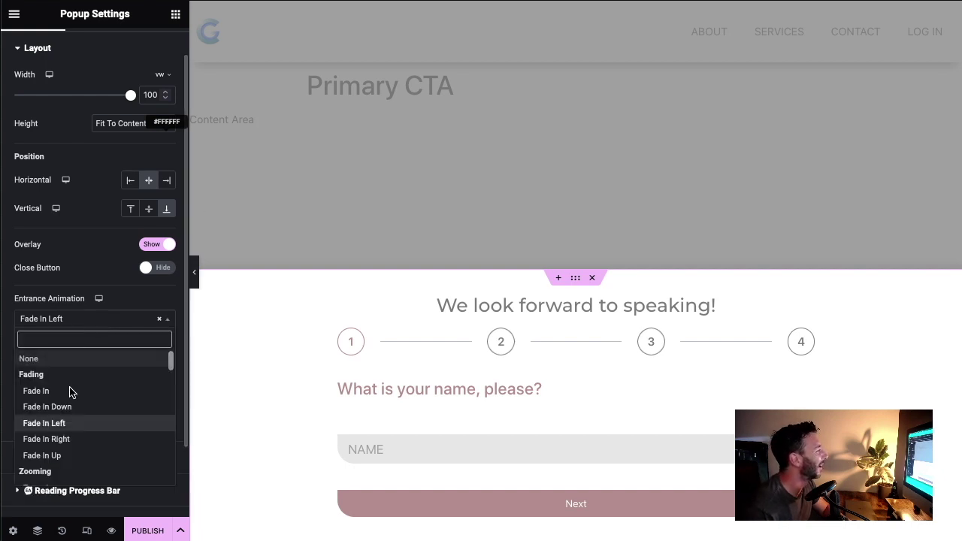
left_click(64, 455)
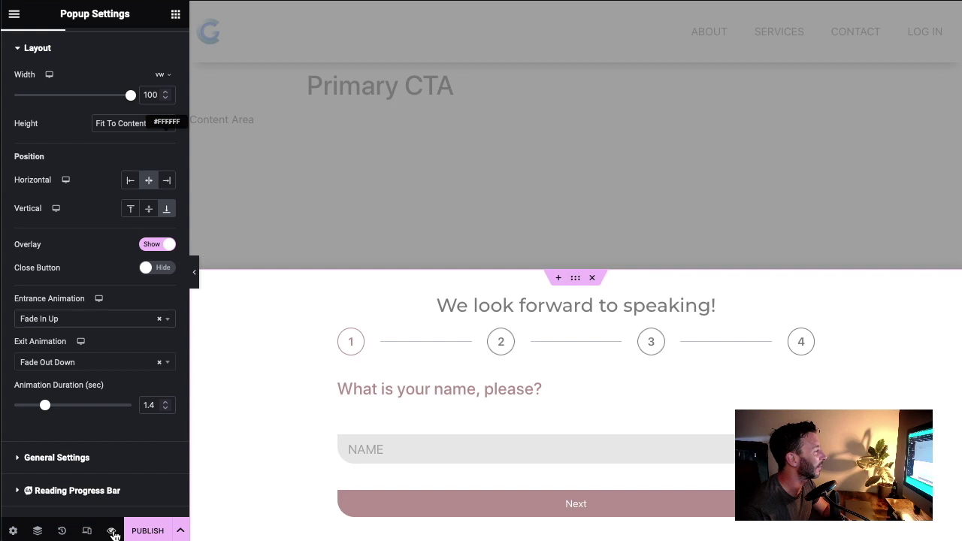
mouse_move(113, 532)
left_click(147, 499)
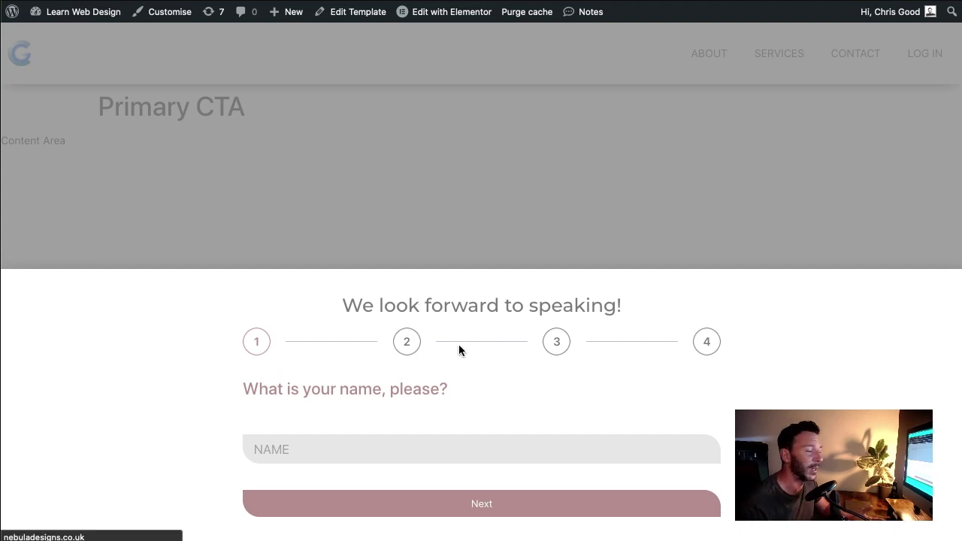
Step: Reload the preview to replay the popup animation, then return to the editor tab
key("super+r")
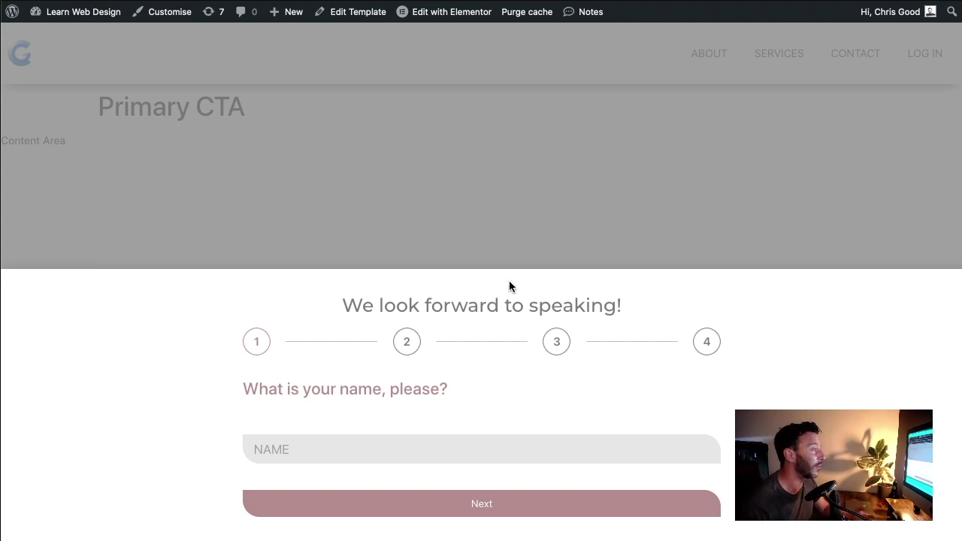
left_click(500, 0)
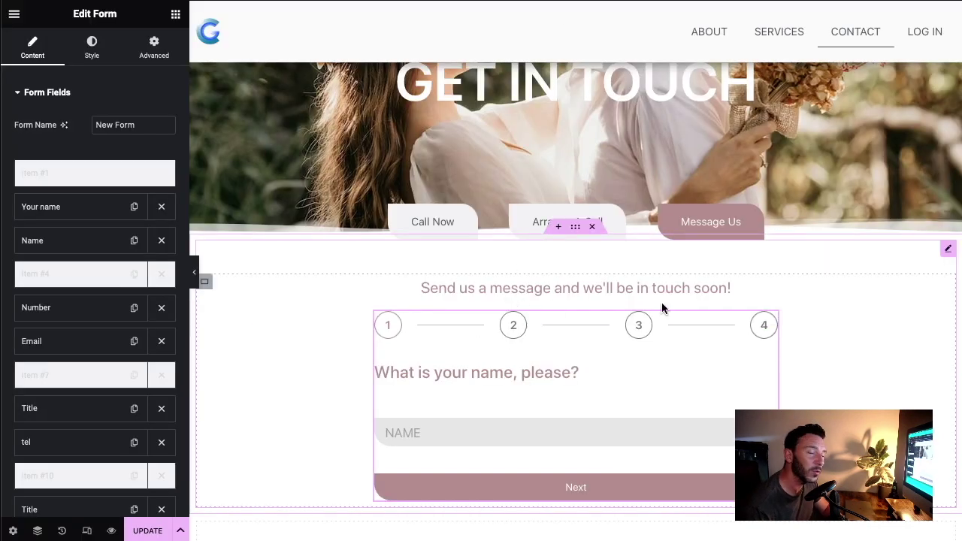
scroll(645, 314, "up", 1)
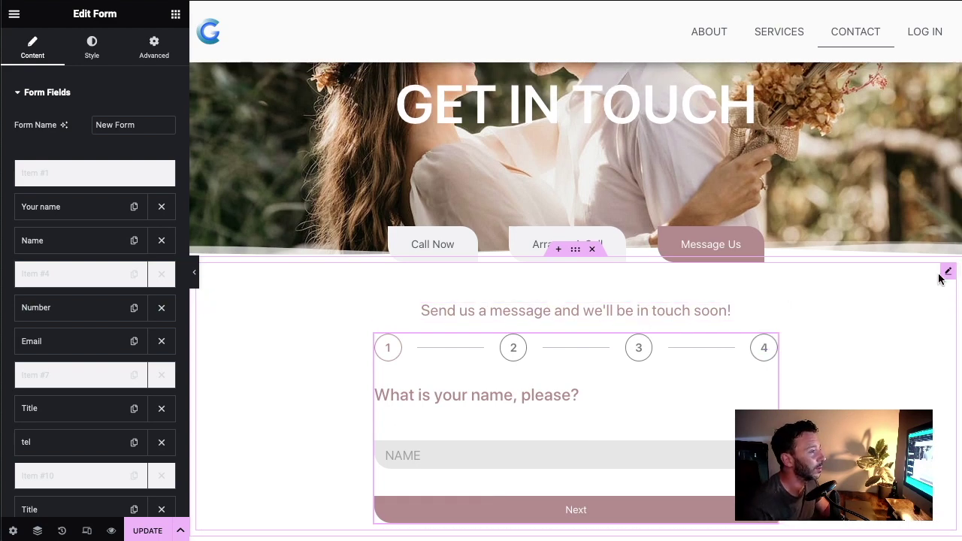
left_click(444, 248)
left_click(528, 249)
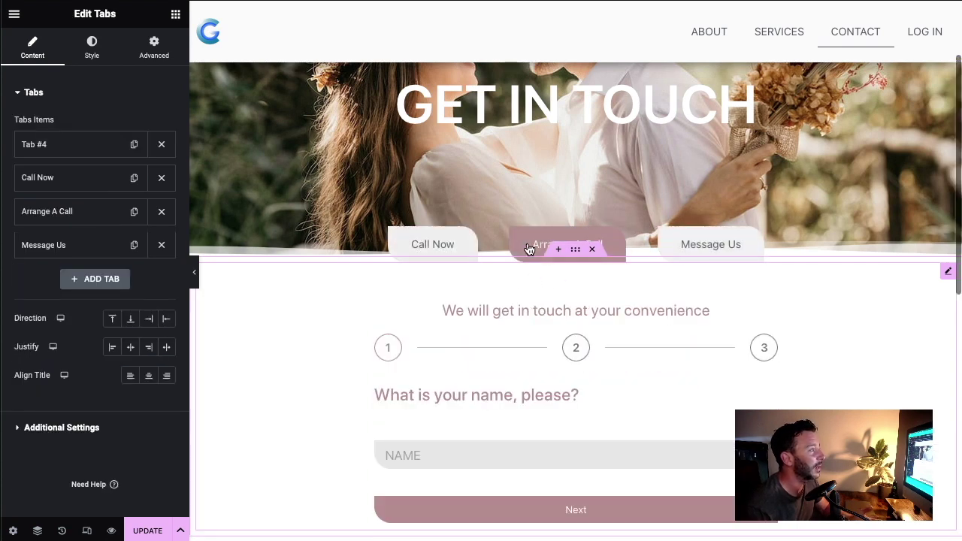
left_click(432, 248)
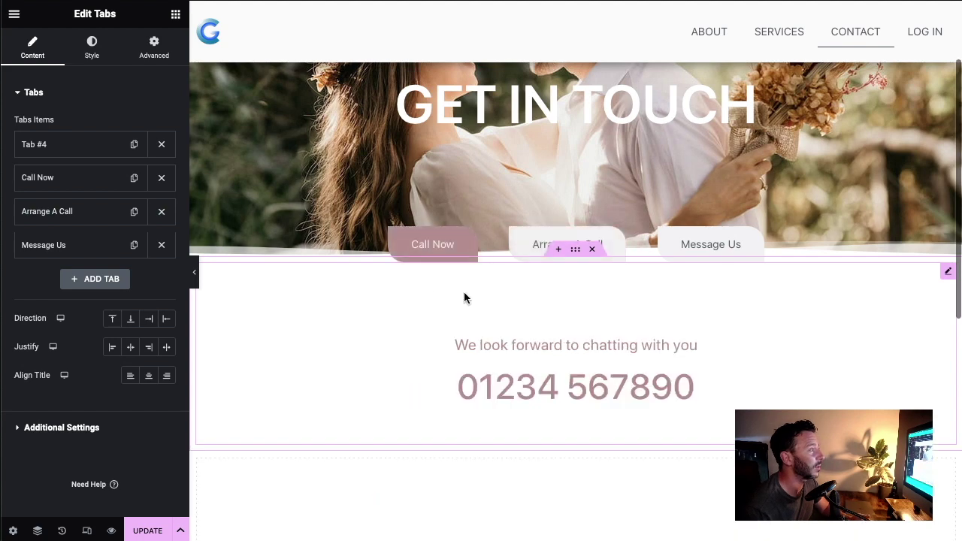
left_click(534, 251)
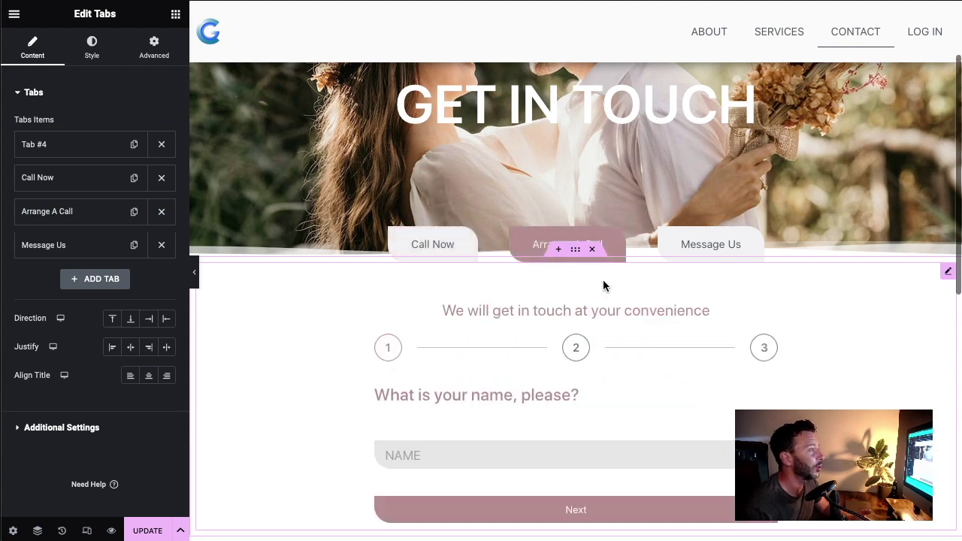
left_click(690, 250)
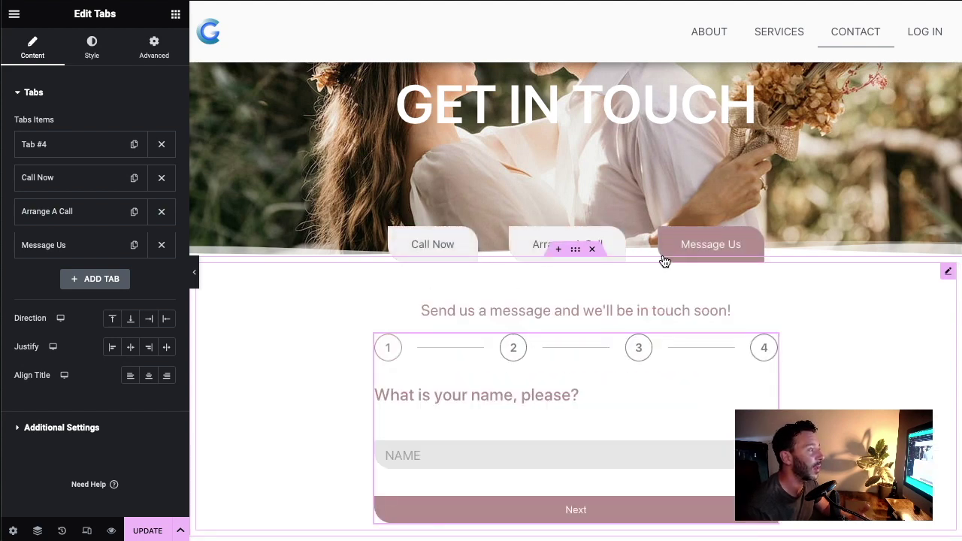
left_click(526, 250)
left_click(446, 251)
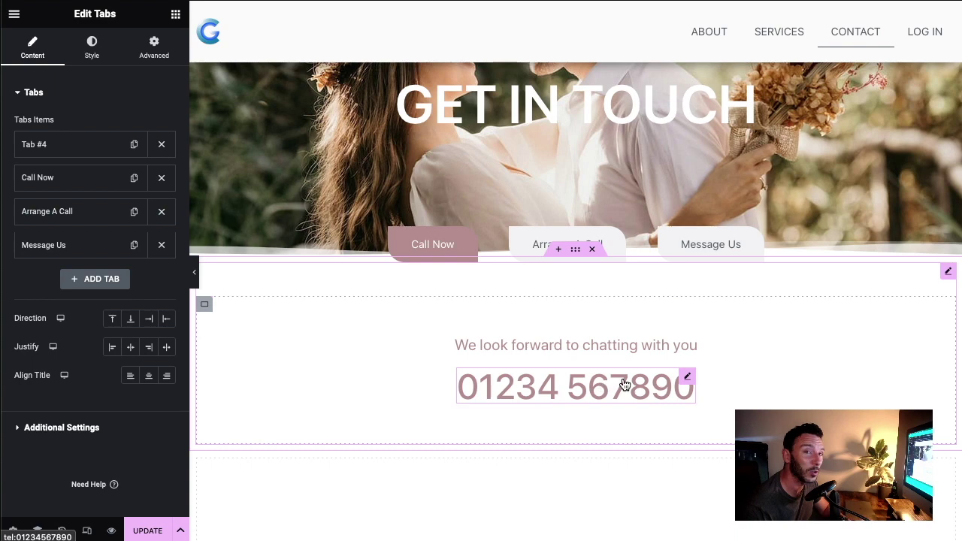
Step: Copy the Call Now / Arrange A Call / Message Us tabs into the popup and delete its old form
right_click(948, 272)
left_click(864, 342)
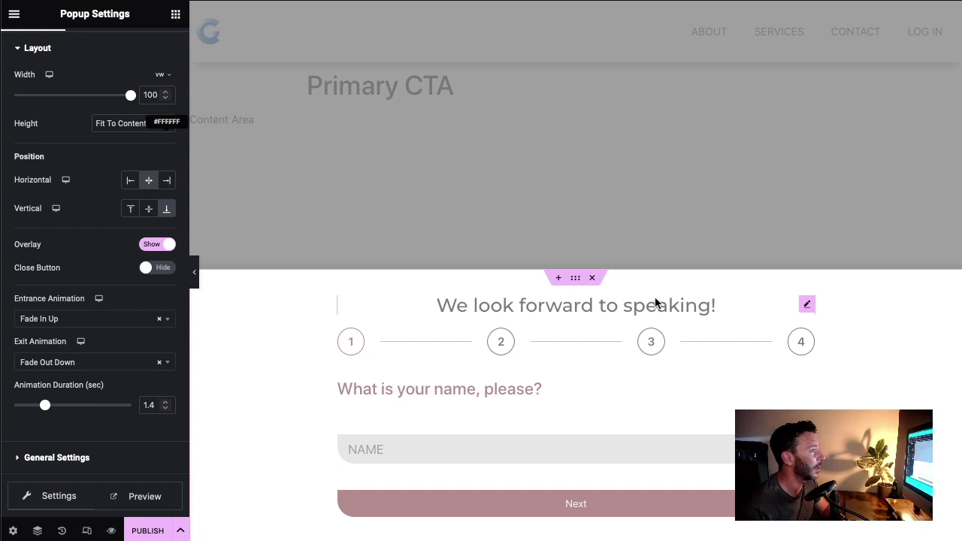
right_click(642, 306)
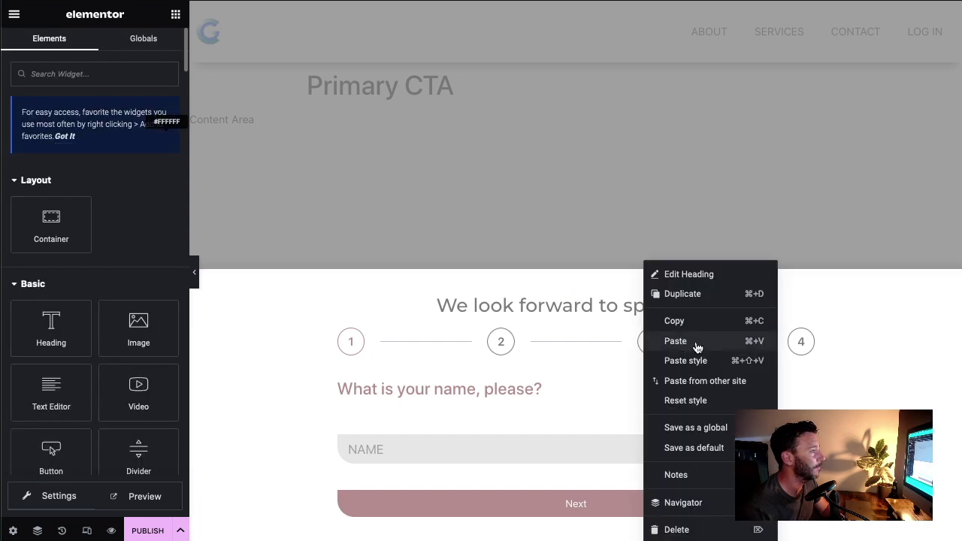
left_click(675, 341)
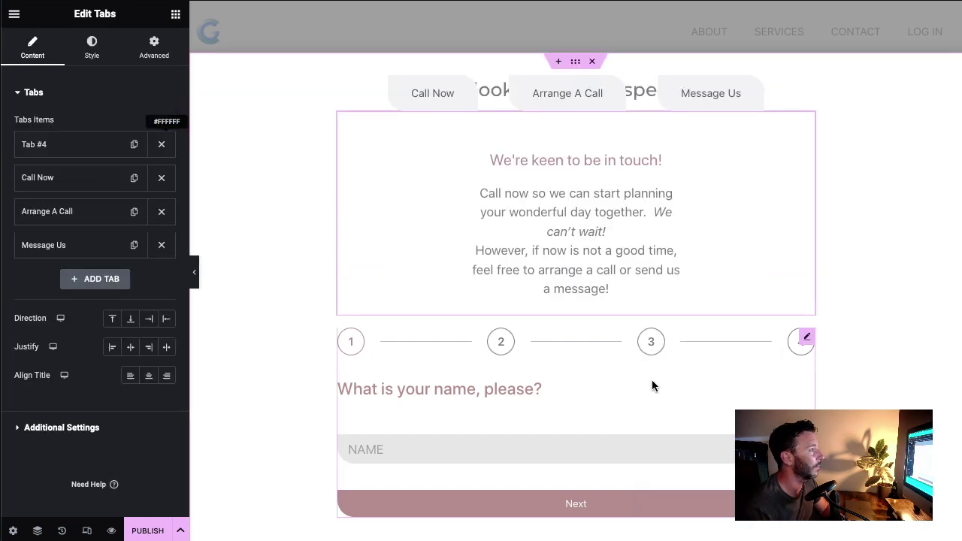
right_click(806, 341)
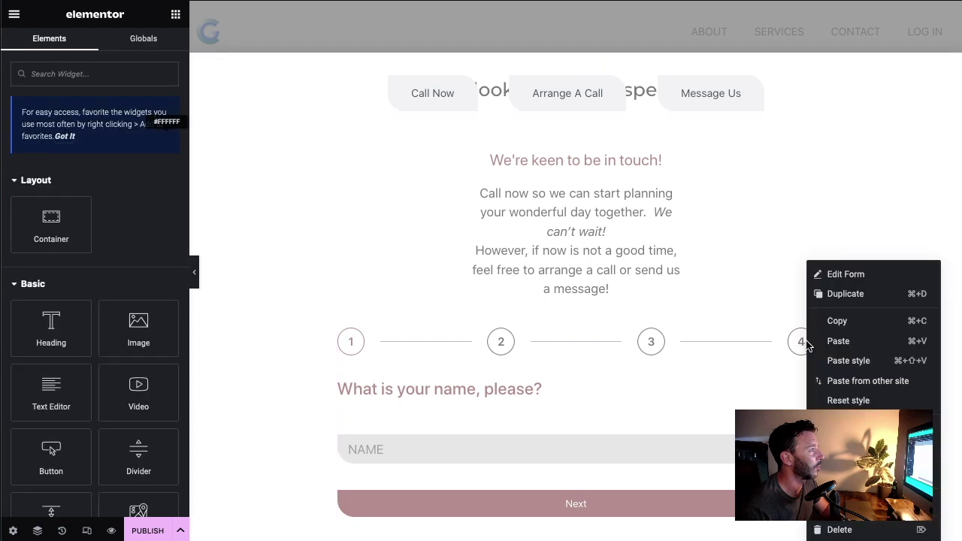
left_click(845, 530)
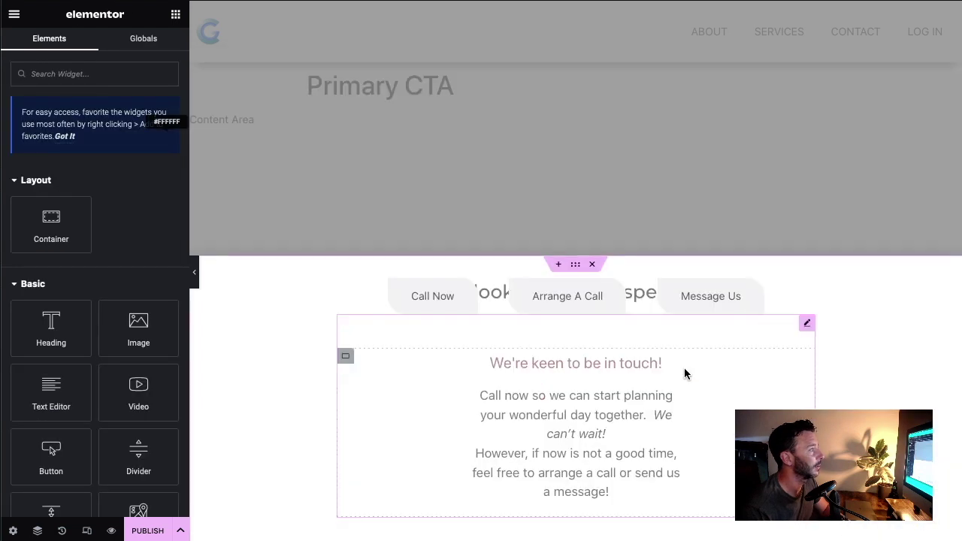
Step: Change the tabs widget's top margin from -55 to 0 and check each tab
left_click(807, 323)
left_click(154, 46)
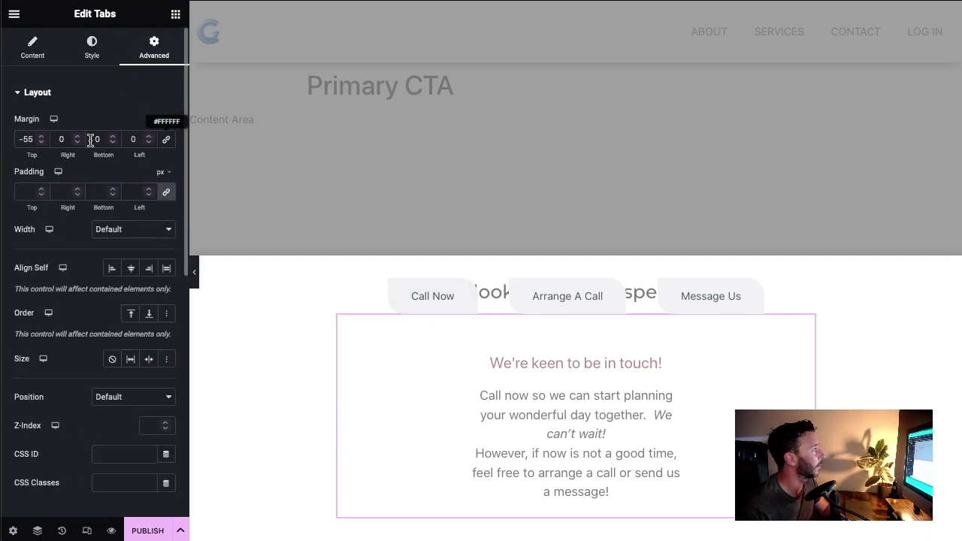
double_click(24, 139)
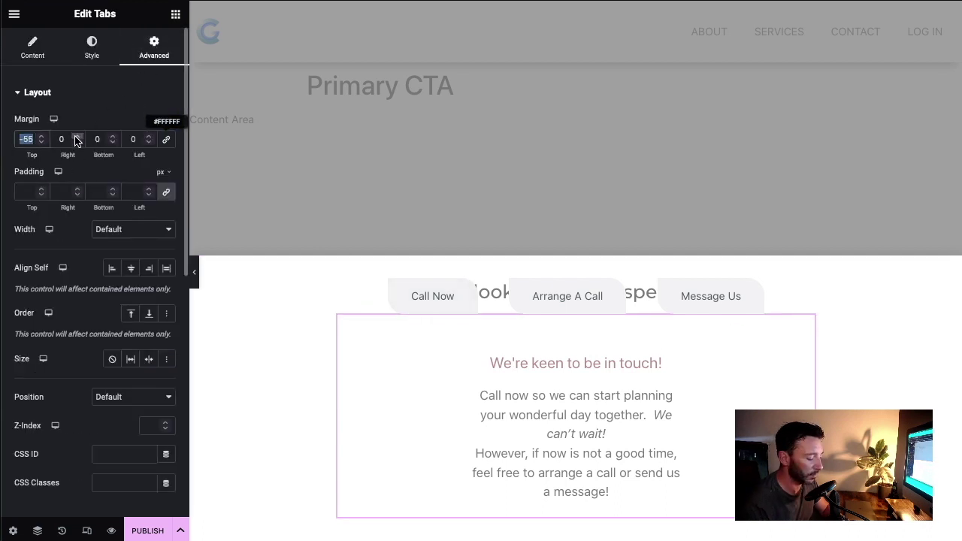
type("0")
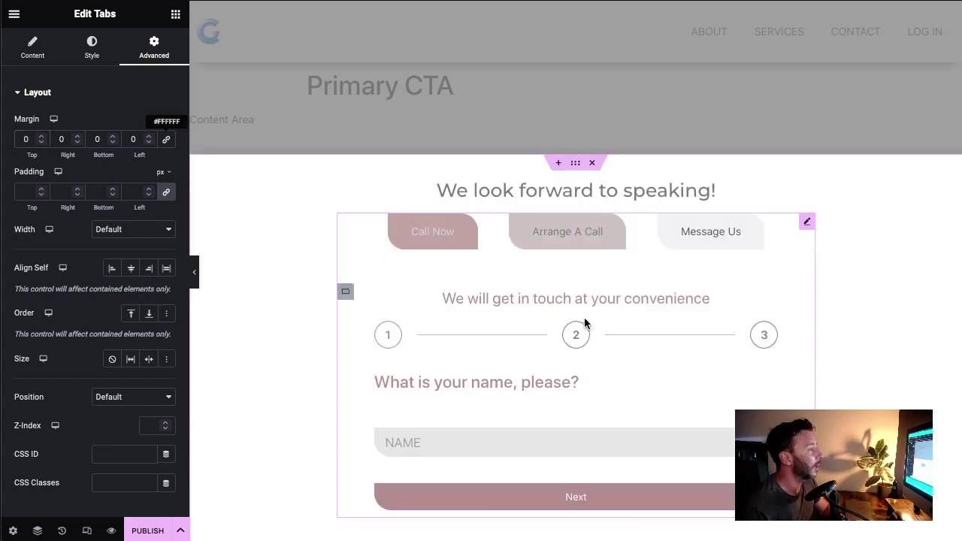
left_click(686, 239)
left_click(436, 238)
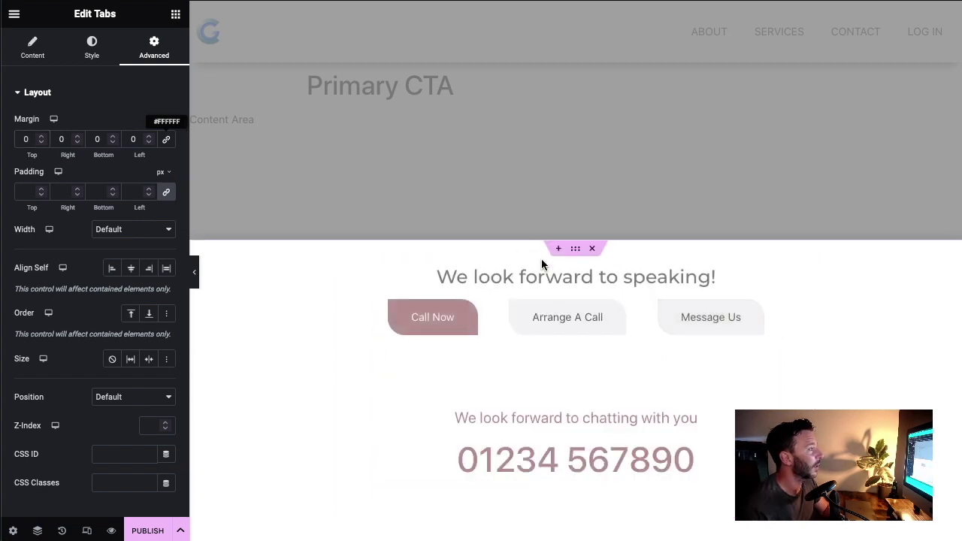
left_click(569, 318)
left_click(706, 245)
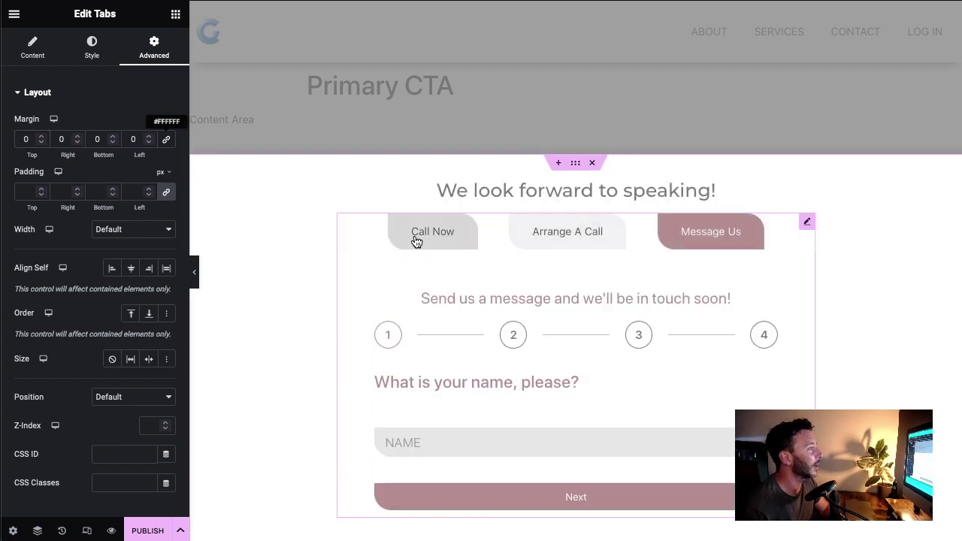
left_click(440, 242)
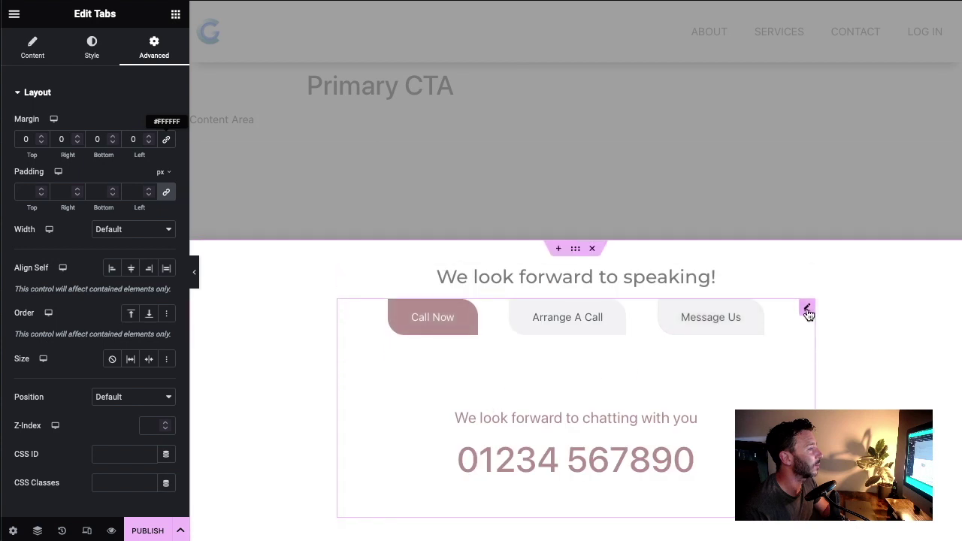
Step: Raise the Call Now container's minimum height to 360 px
left_click(353, 383)
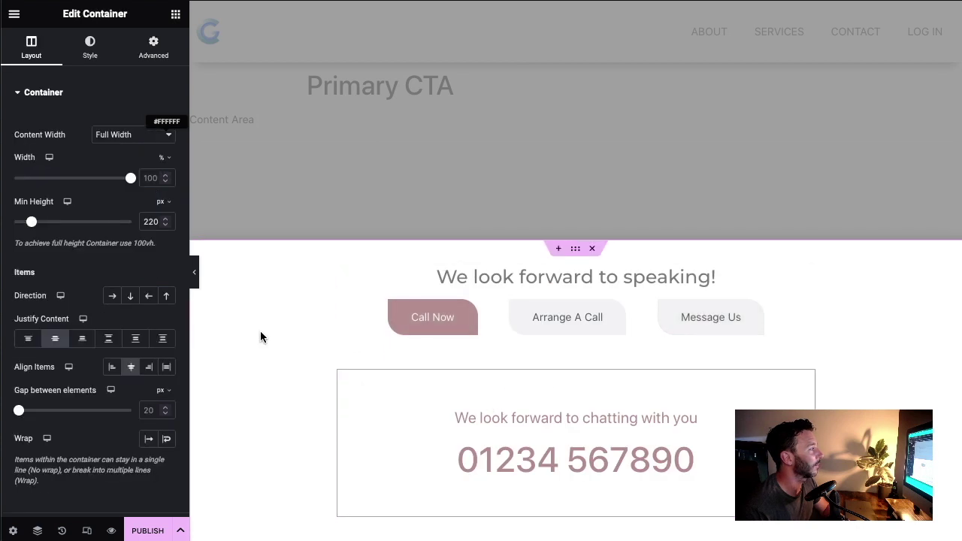
left_click_drag(32, 227, 34, 223)
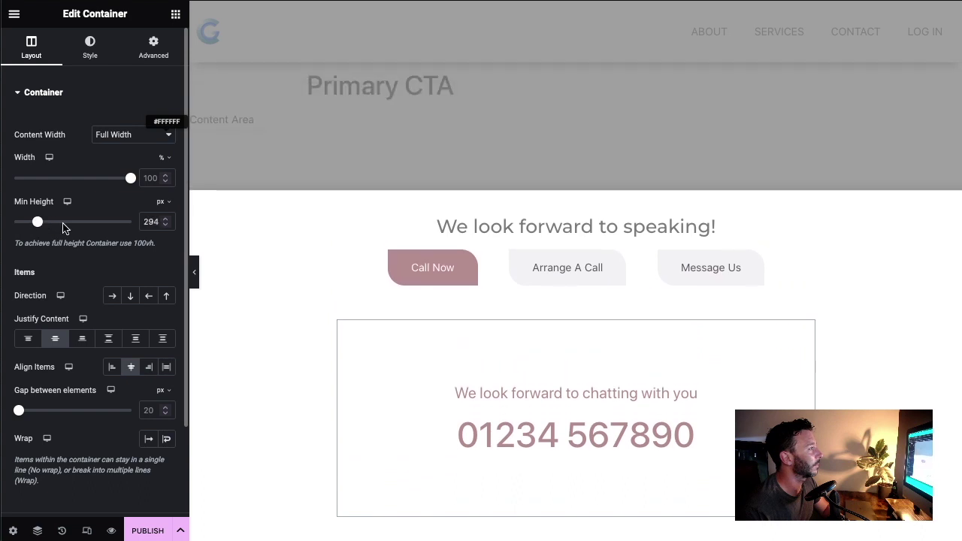
left_click(579, 265)
left_click(569, 234)
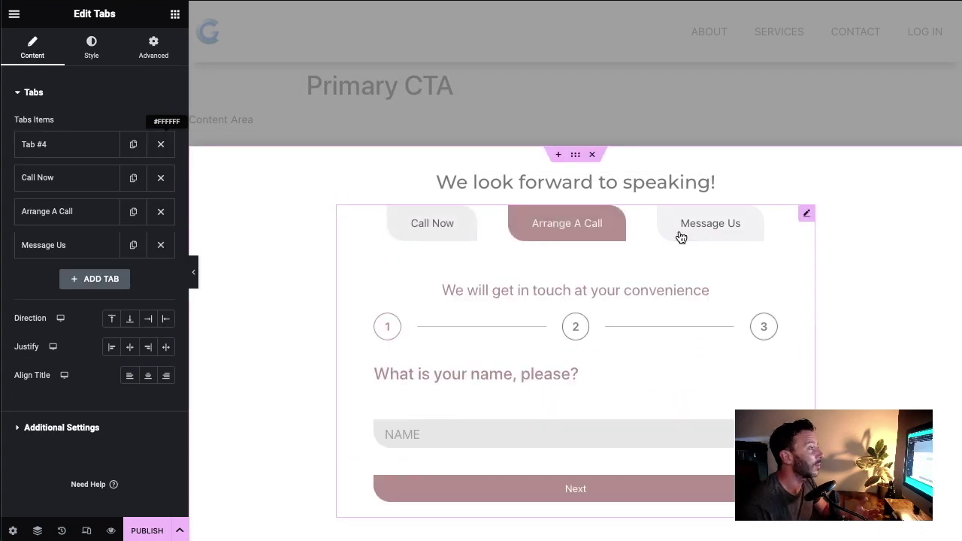
left_click(679, 236)
left_click(528, 236)
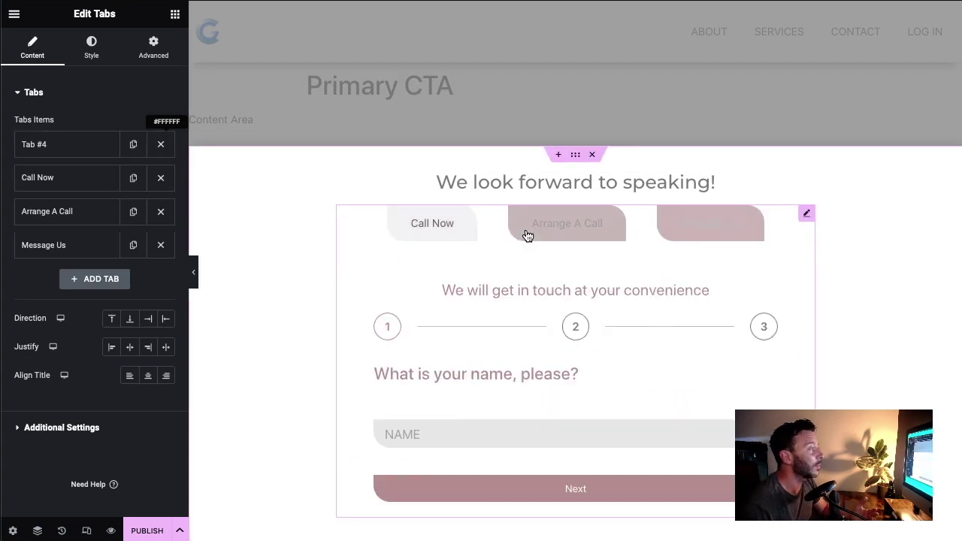
left_click(438, 232)
Step: Reselect the Call Now container and compare panel heights across Call Now, Arrange A Call and Message Us
left_click(345, 287)
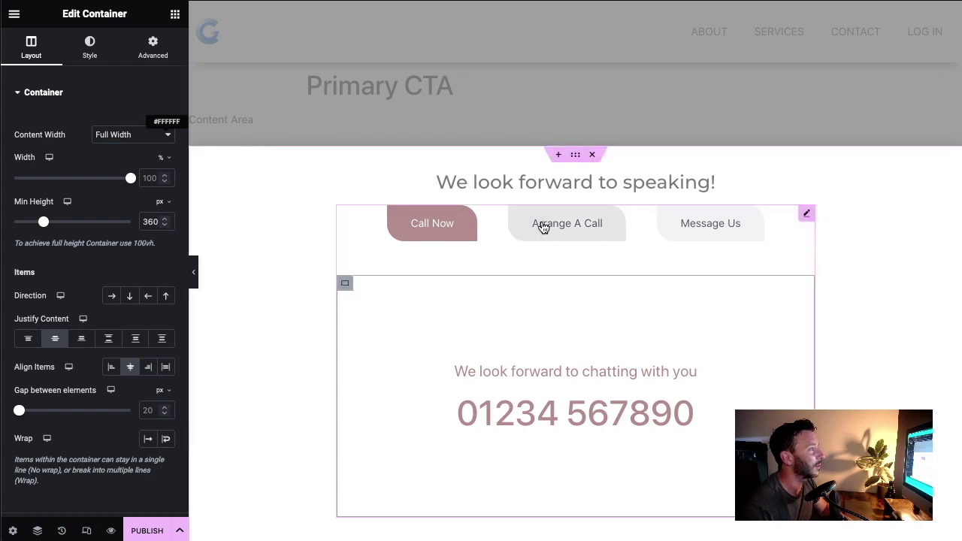
left_click(568, 230)
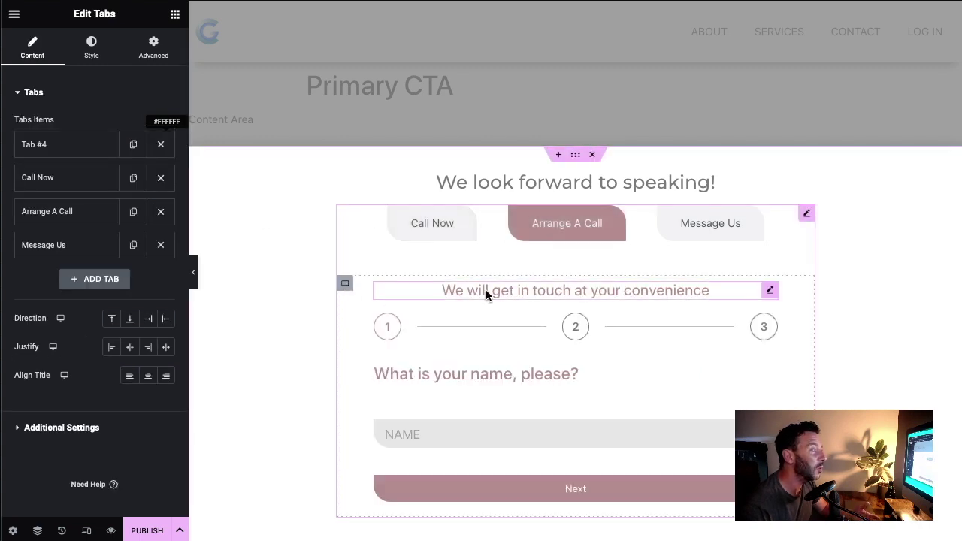
left_click(706, 228)
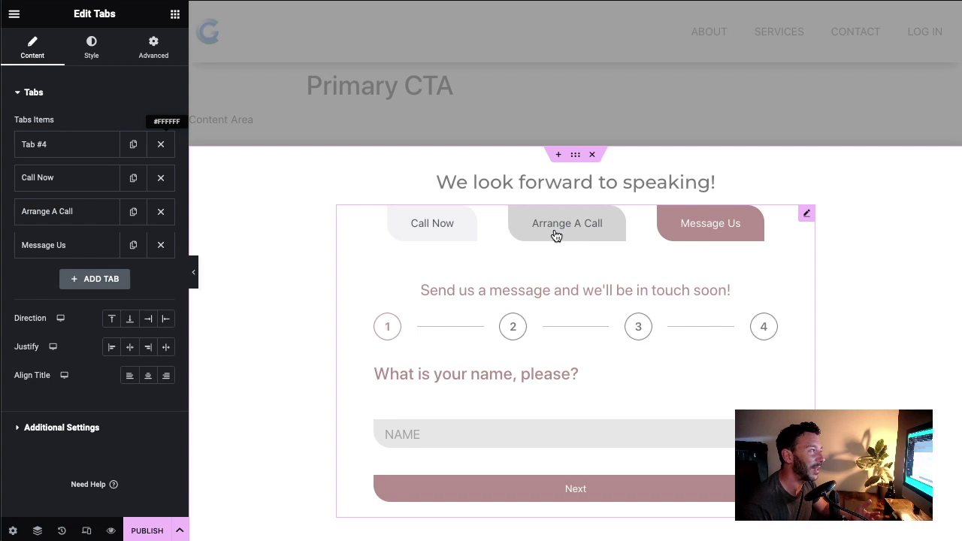
left_click(554, 236)
left_click(412, 240)
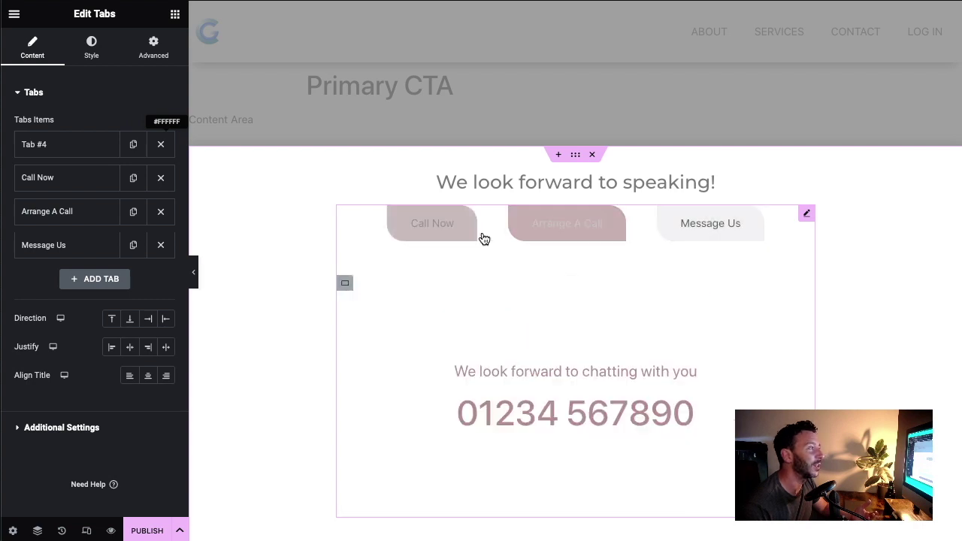
left_click(579, 237)
left_click(680, 239)
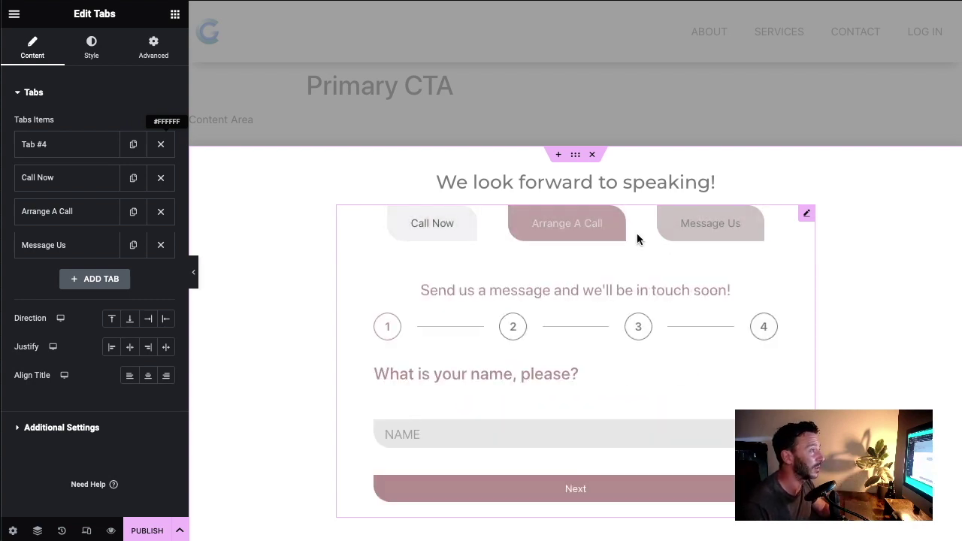
left_click(553, 239)
left_click(412, 240)
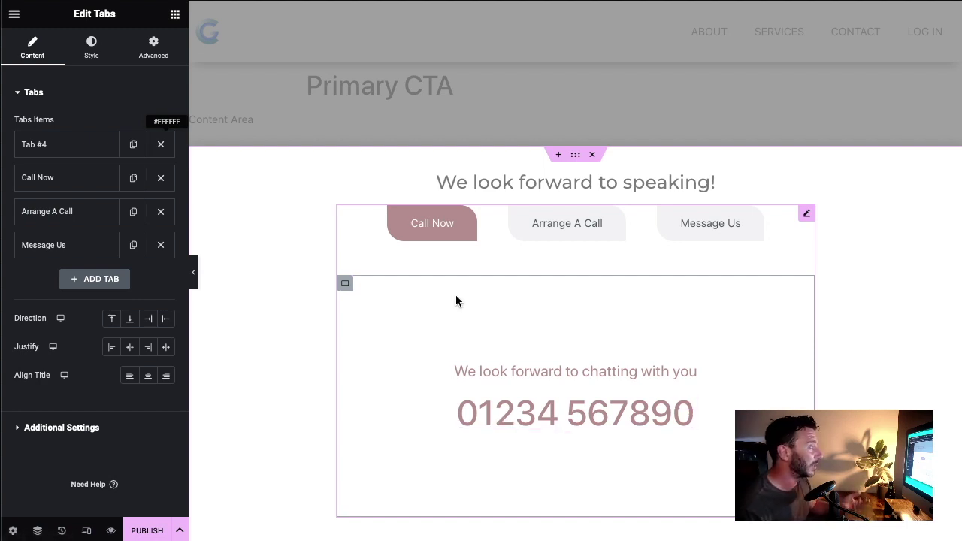
Step: Publish the Primary CTA popup to the Entire Site, leaving triggers and advanced rules off
left_click(149, 533)
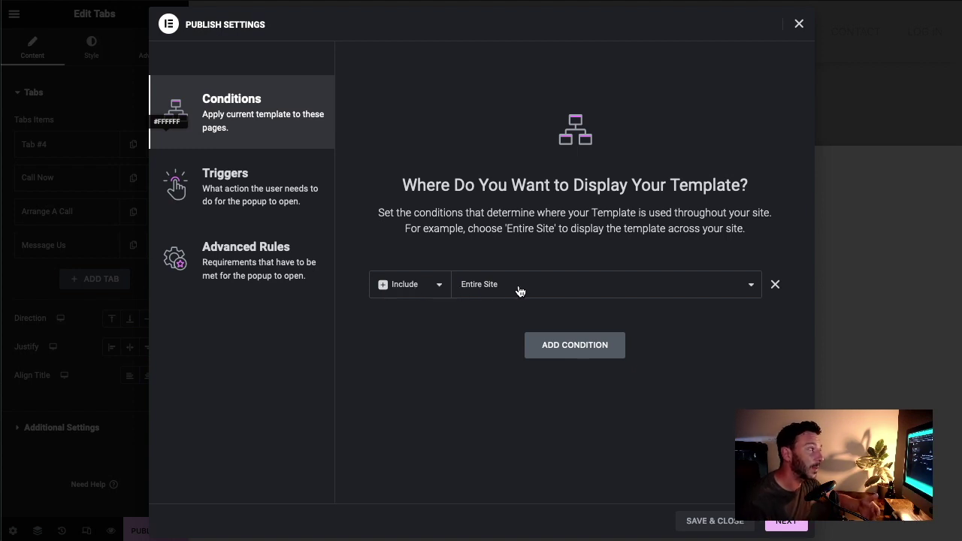
left_click(785, 525)
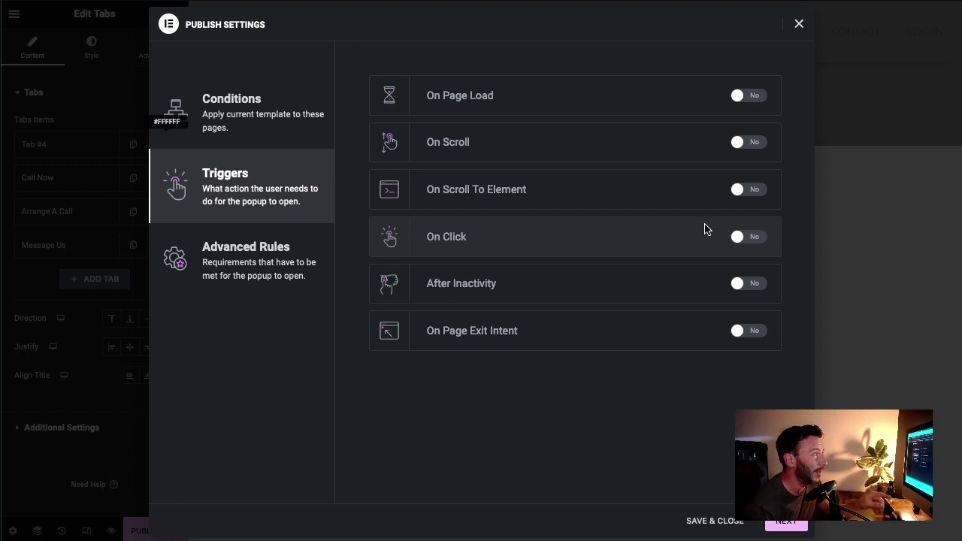
left_click(259, 271)
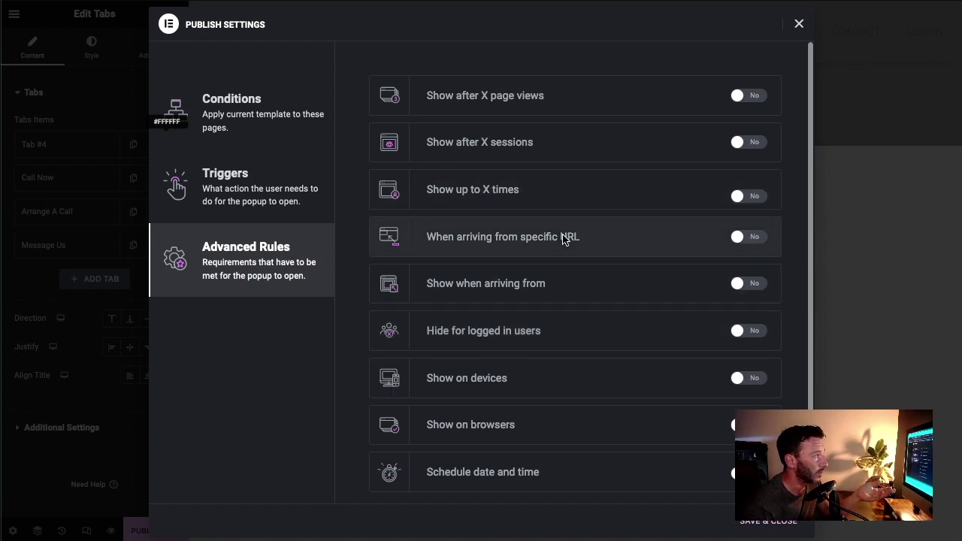
left_click(762, 524)
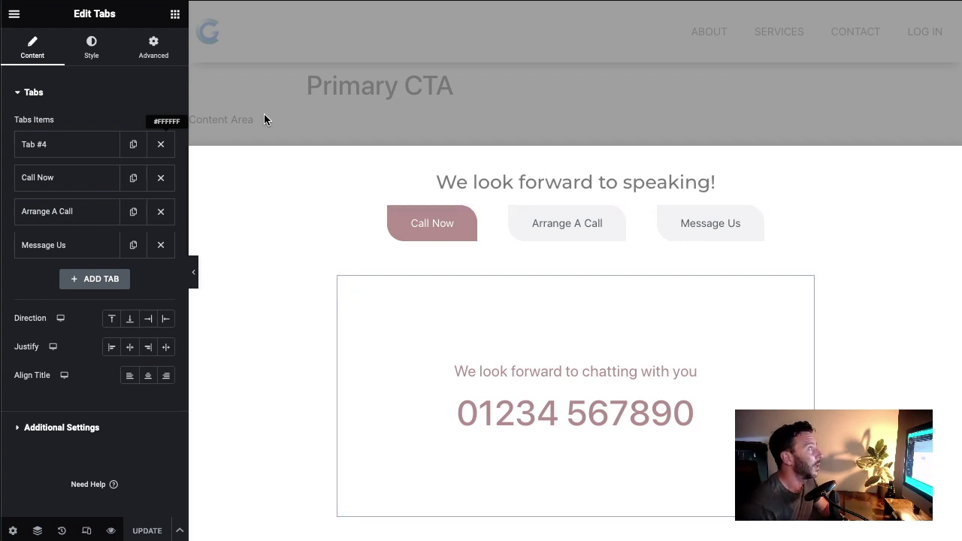
Step: Leave the popup editor, open the homepage in Elementor and select the hero's BOOK NOW button
left_click(15, 17)
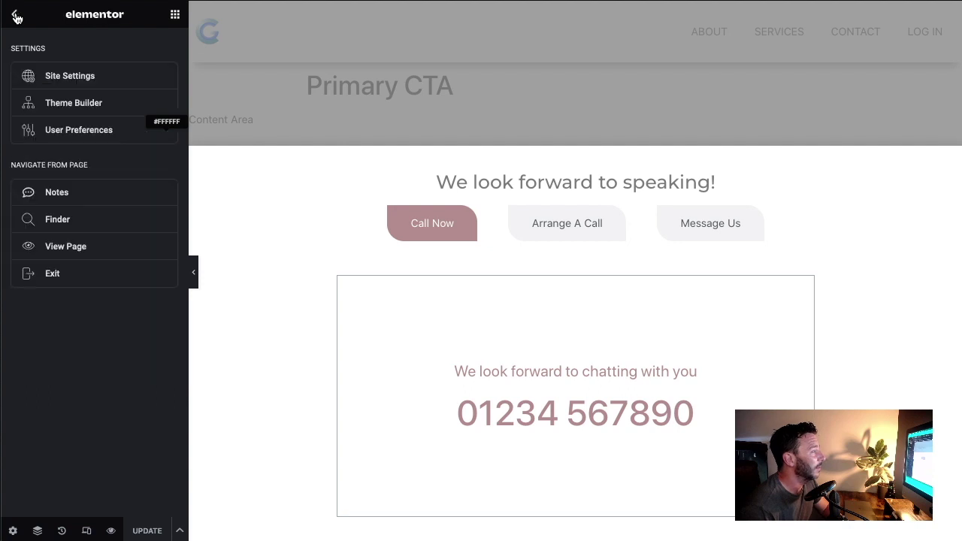
left_click(109, 277)
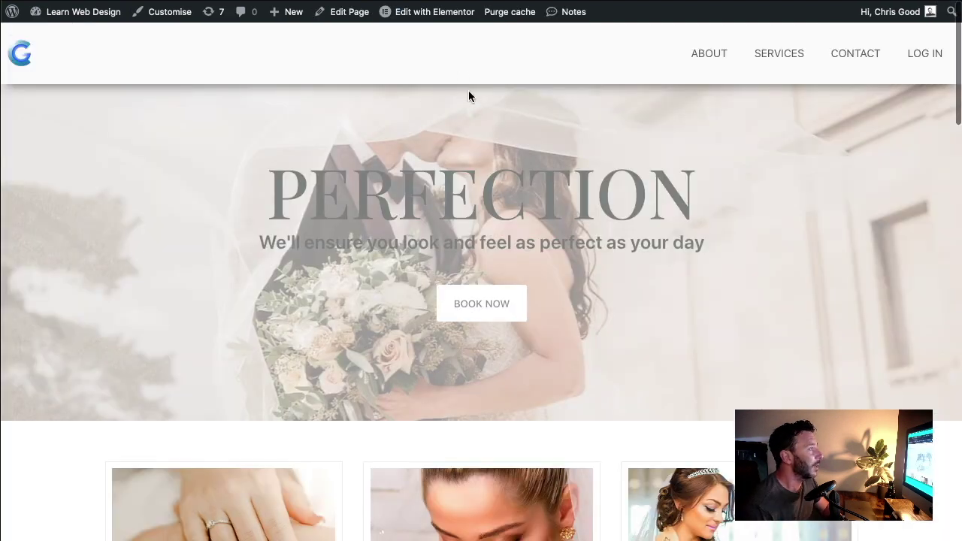
left_click(424, 14)
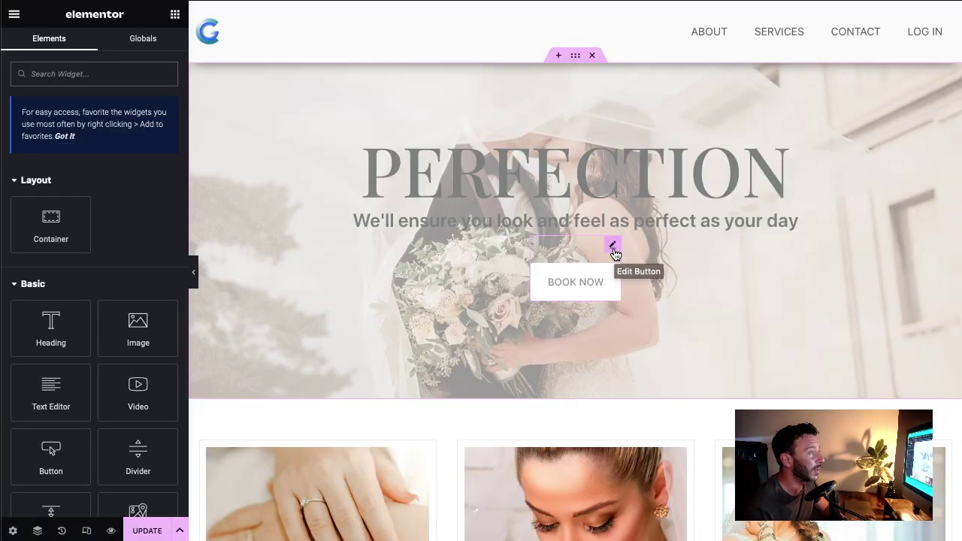
left_click(614, 248)
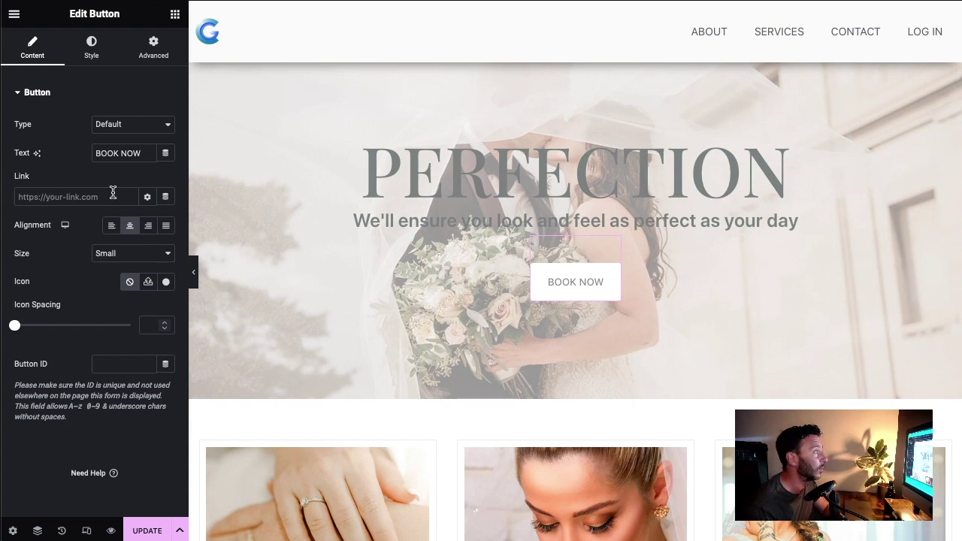
Step: Link BOOK NOW to a dynamic Popup tag that opens the Primary CTA popup
left_click(166, 199)
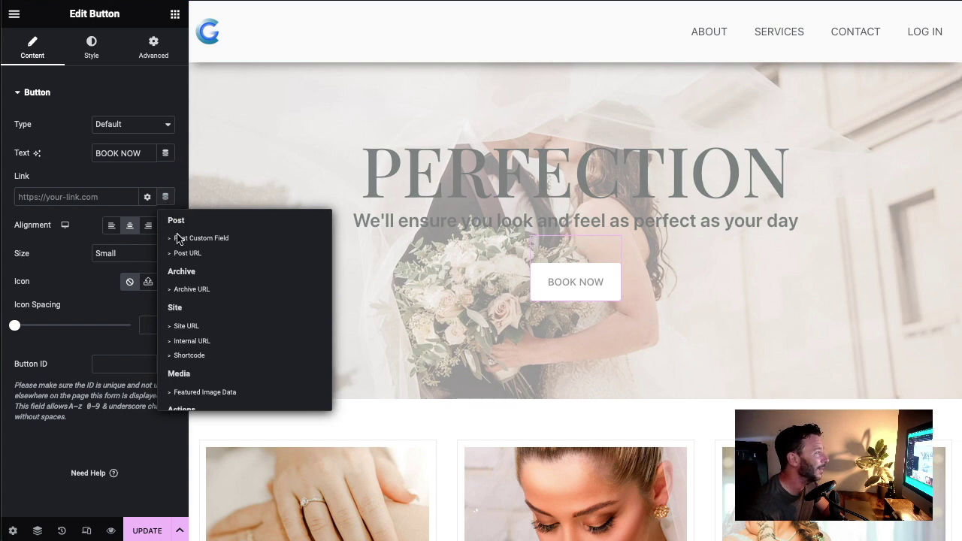
scroll(184, 322, "down", 3)
left_click(186, 322)
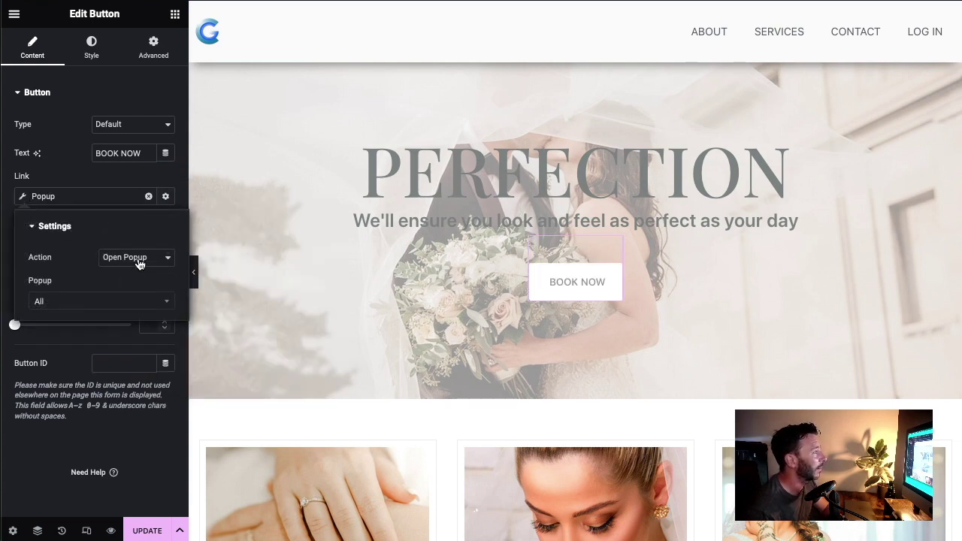
left_click(81, 305)
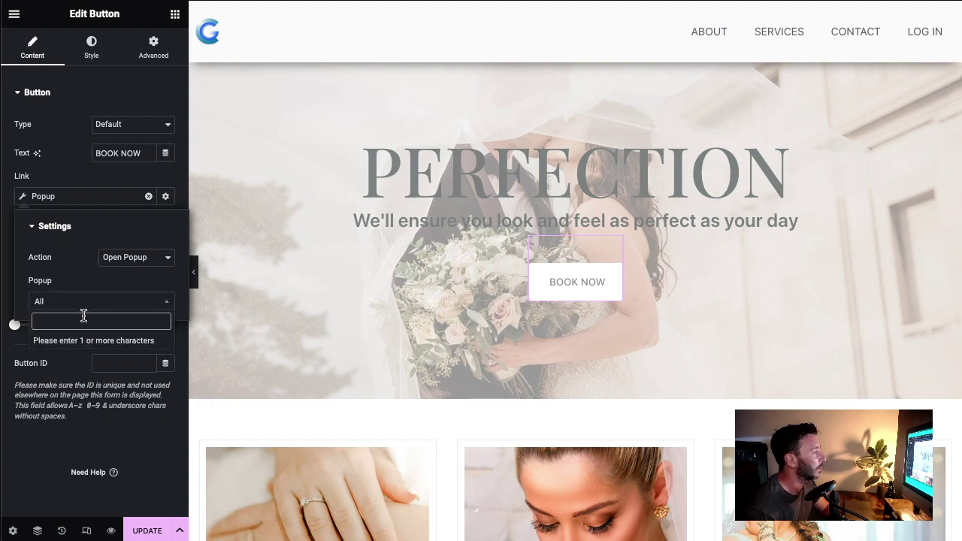
type("call")
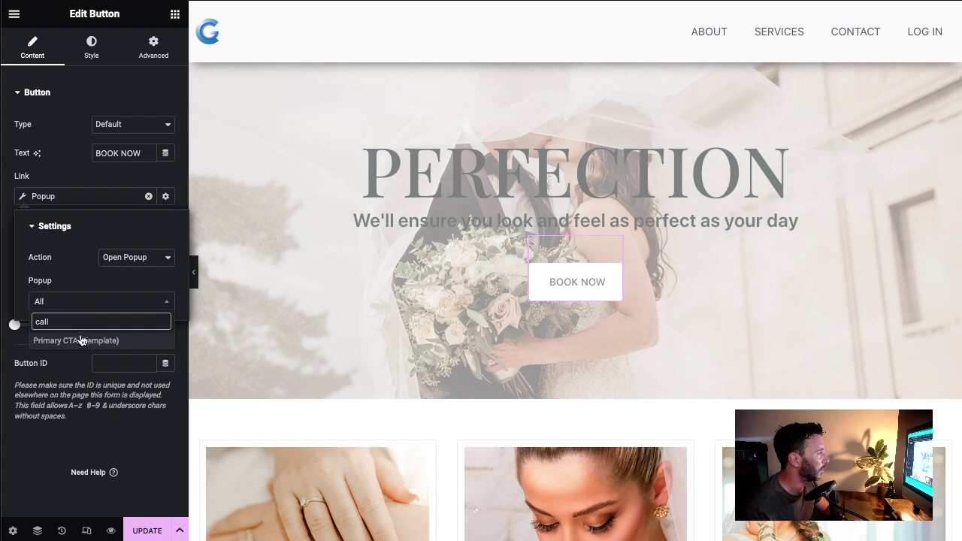
left_click(75, 341)
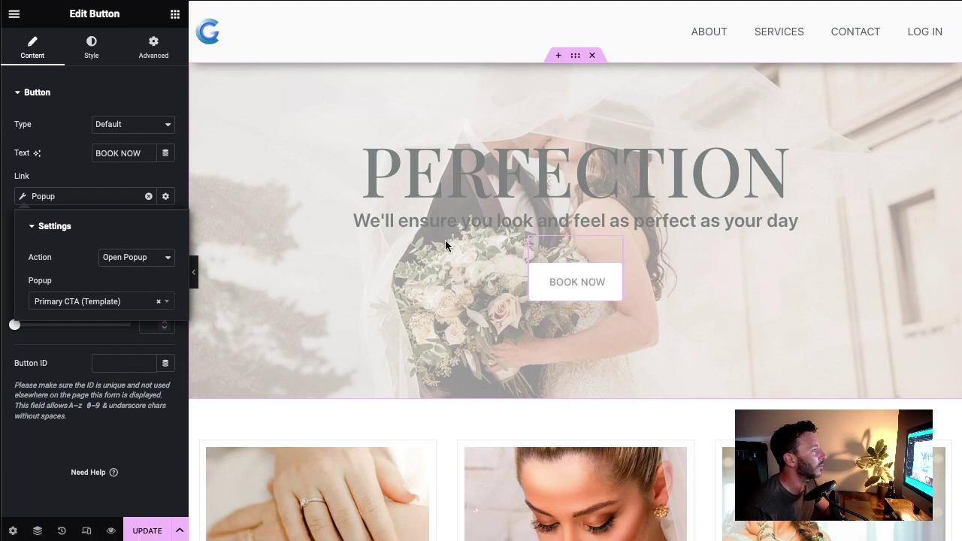
Step: Clear the BOOK NOW button's top margin in the Advanced settings
left_click(154, 47)
double_click(26, 139)
key("BackSpace")
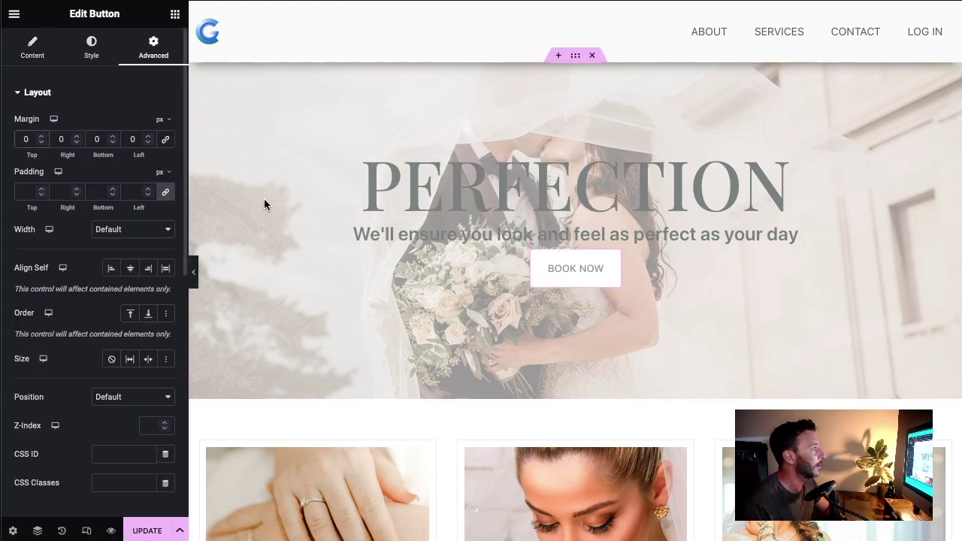
Step: Set the hero container's Justify Content to Space Around and preview the page
left_click(212, 192)
left_click(108, 338)
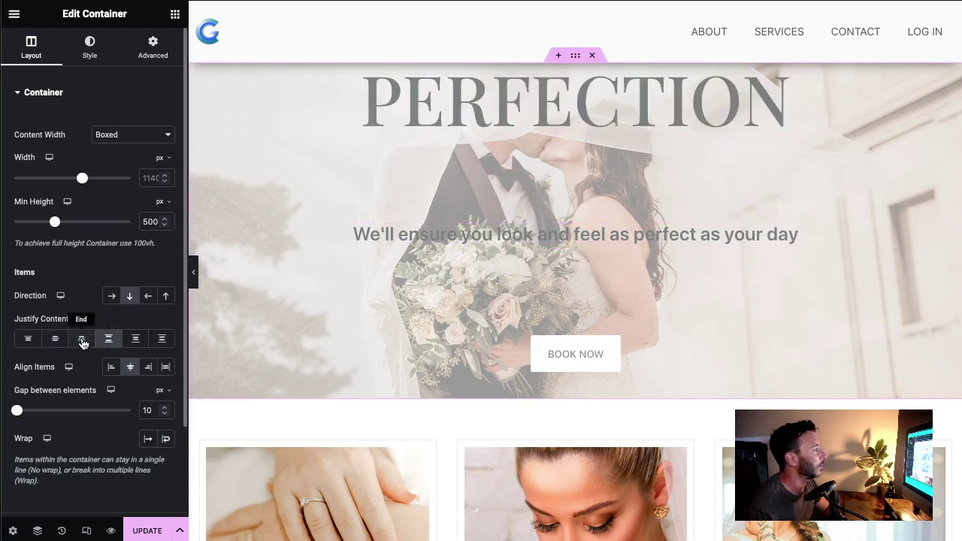
left_click(82, 339)
left_click(137, 340)
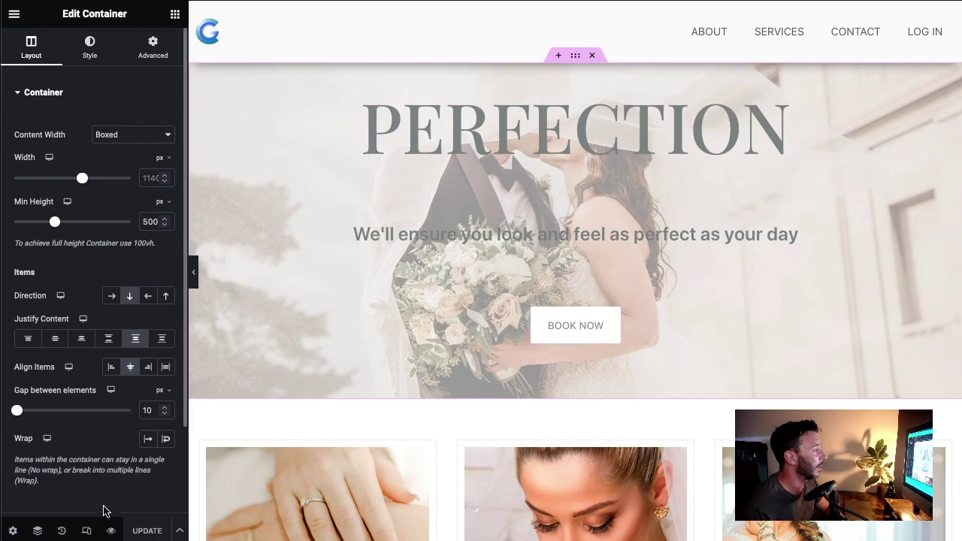
left_click(110, 531)
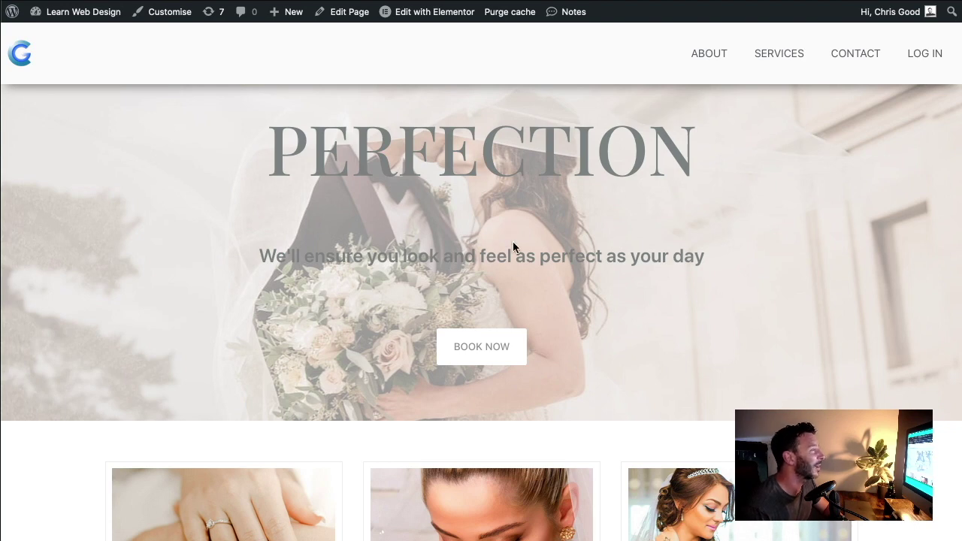
Step: Open the popup from BOOK NOW, try the Call Now, Arrange A Call and Message Us tabs, then close it
left_click(489, 347)
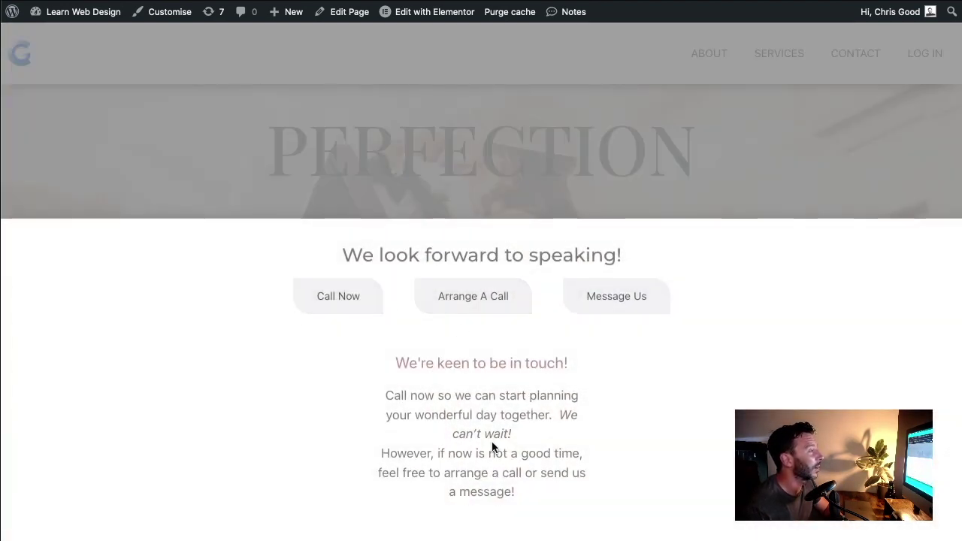
left_click(326, 302)
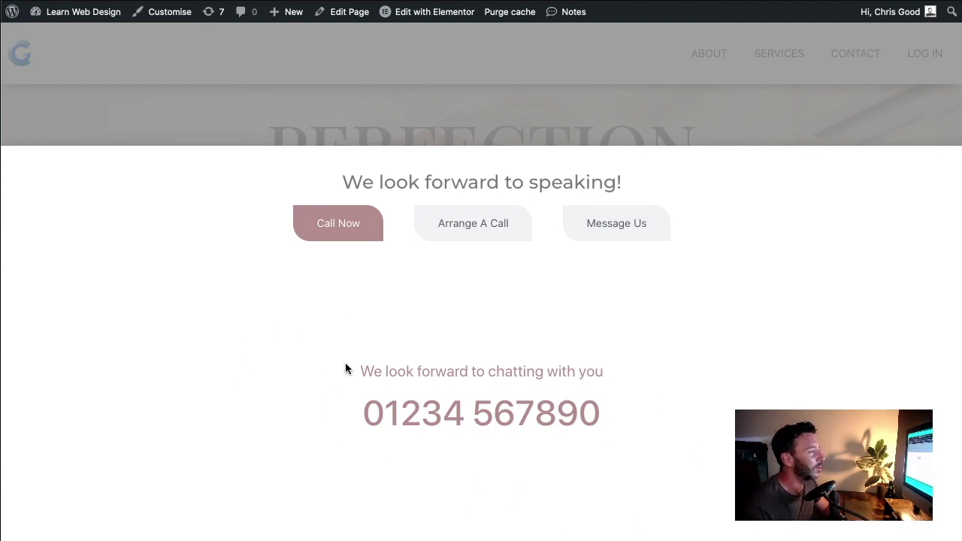
left_click(439, 235)
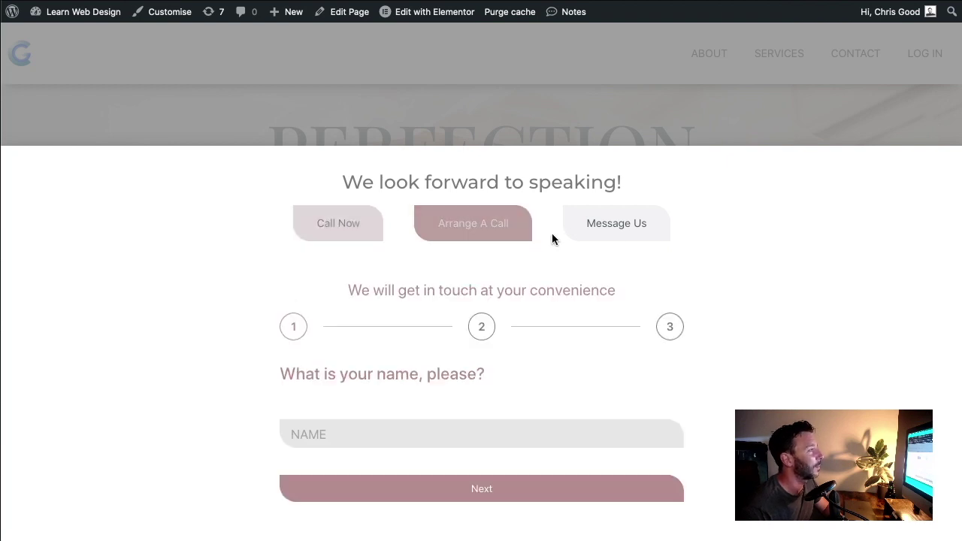
left_click(631, 230)
left_click(492, 230)
left_click(382, 232)
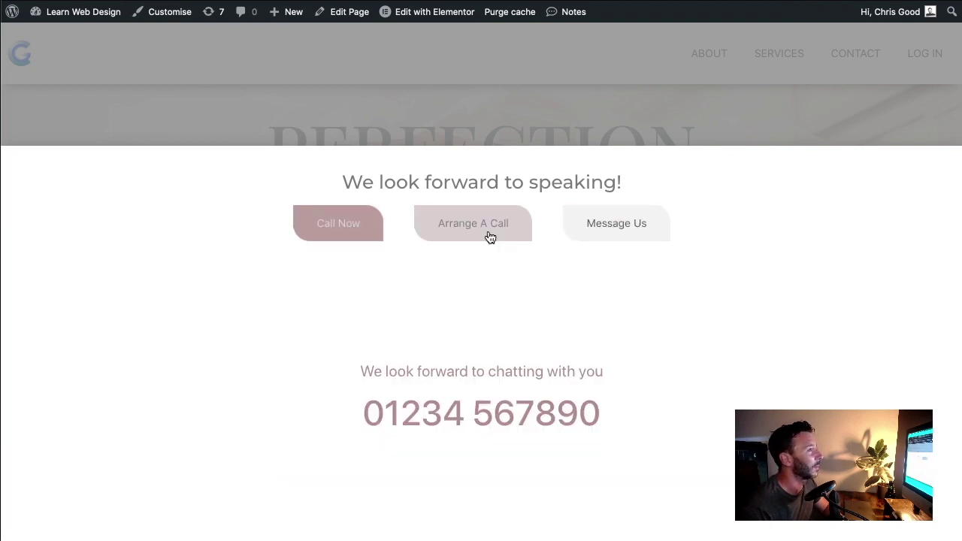
left_click(616, 226)
left_click(445, 151)
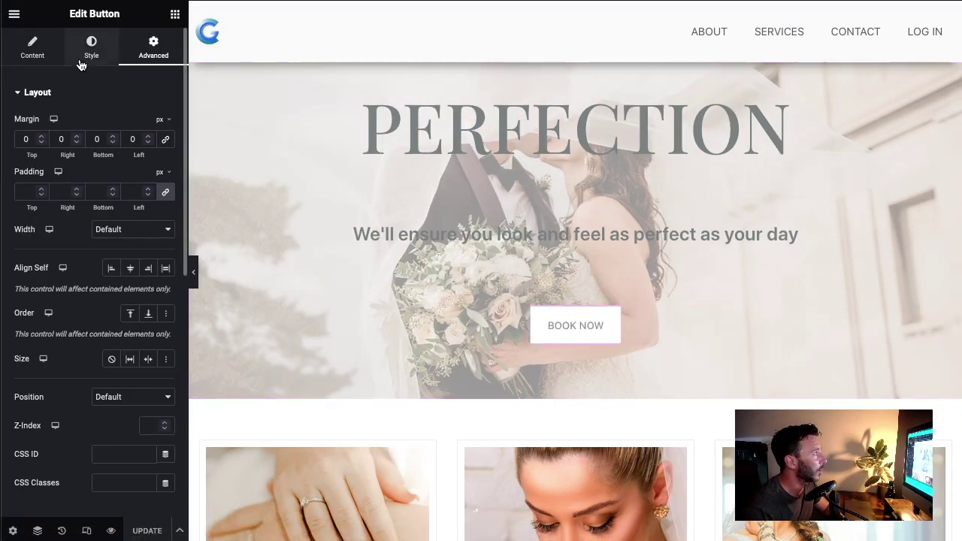
Step: Give BOOK NOW a box shadow with vertical 4, blur 34, spread -11, and update the page
left_click(91, 47)
scroll(96, 233, "down", 1)
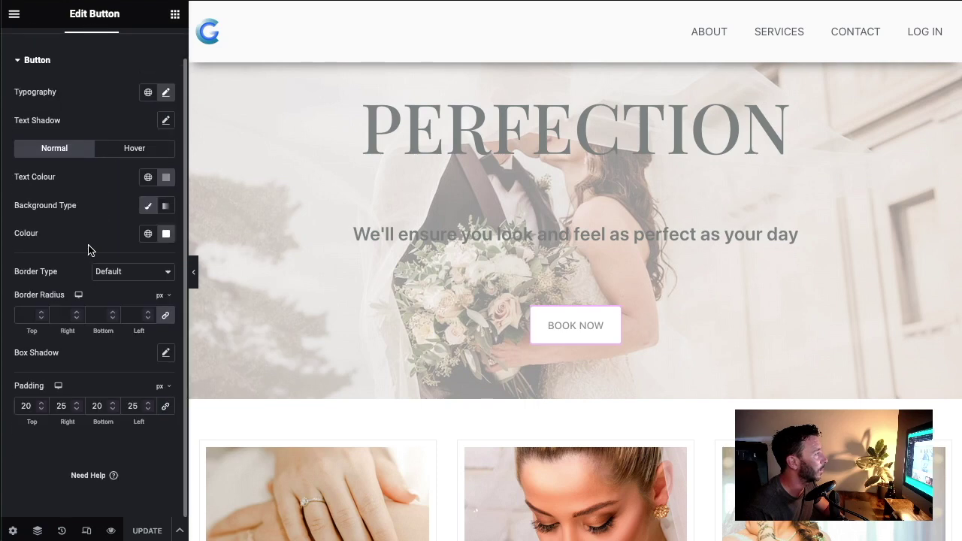
left_click(165, 352)
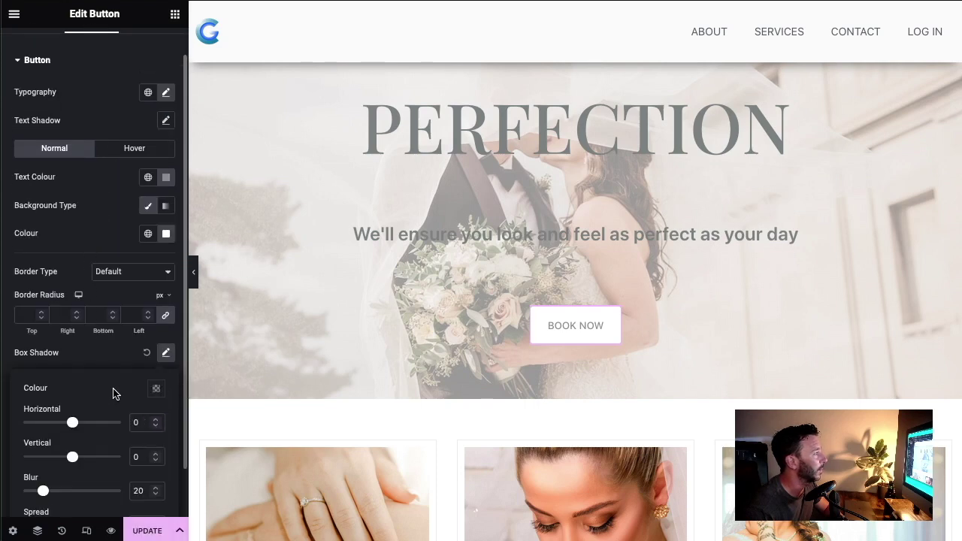
scroll(98, 397, "down", 1)
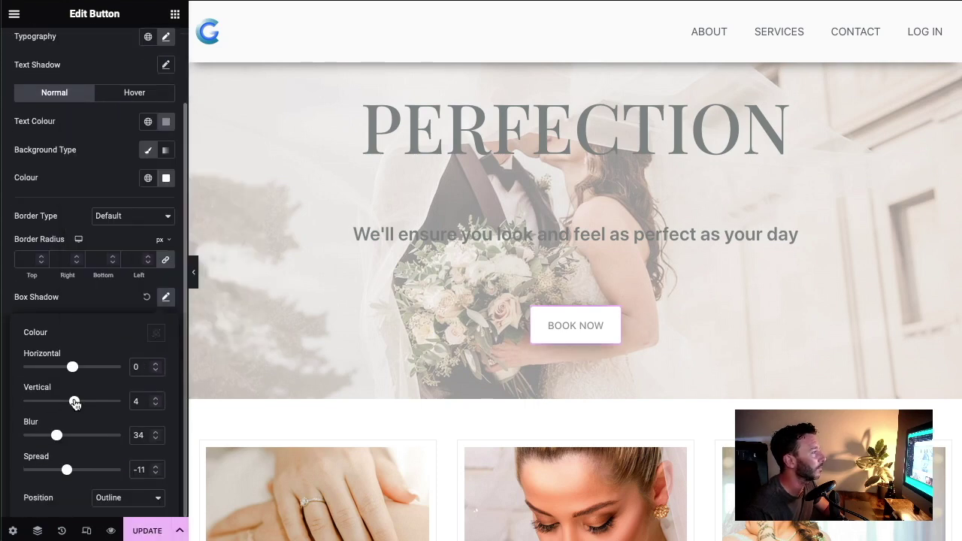
left_click(96, 309)
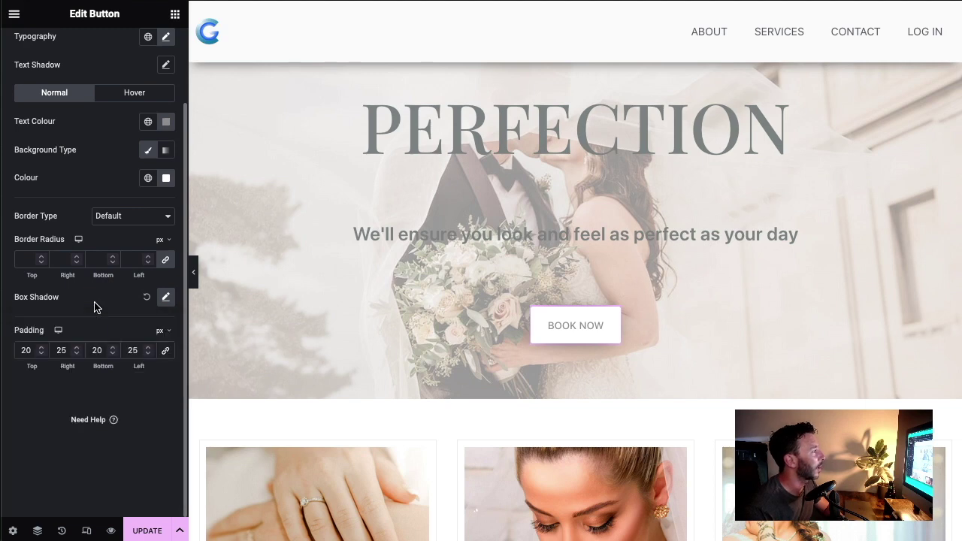
left_click(147, 531)
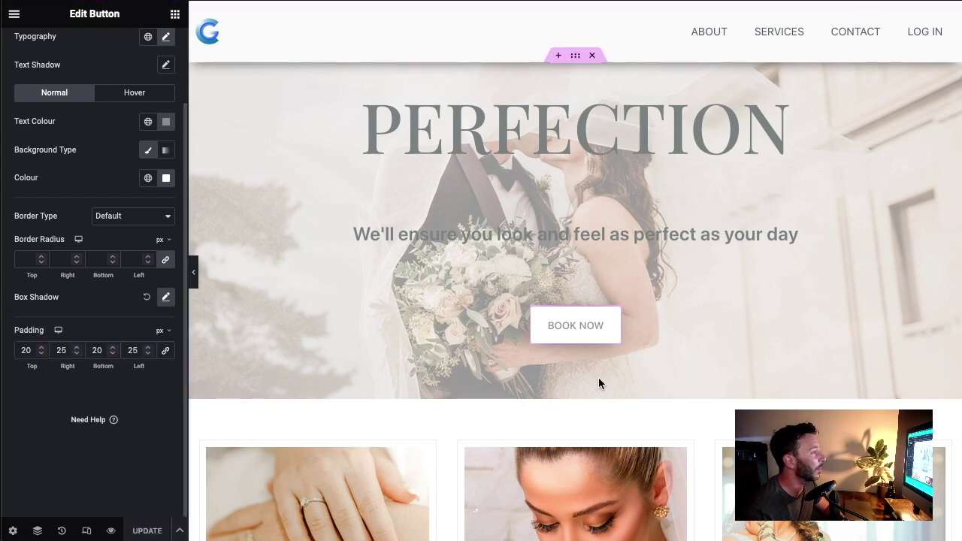
Step: Save the BOOK NOW button as a global widget named 'Global CTA Button'
right_click(610, 321)
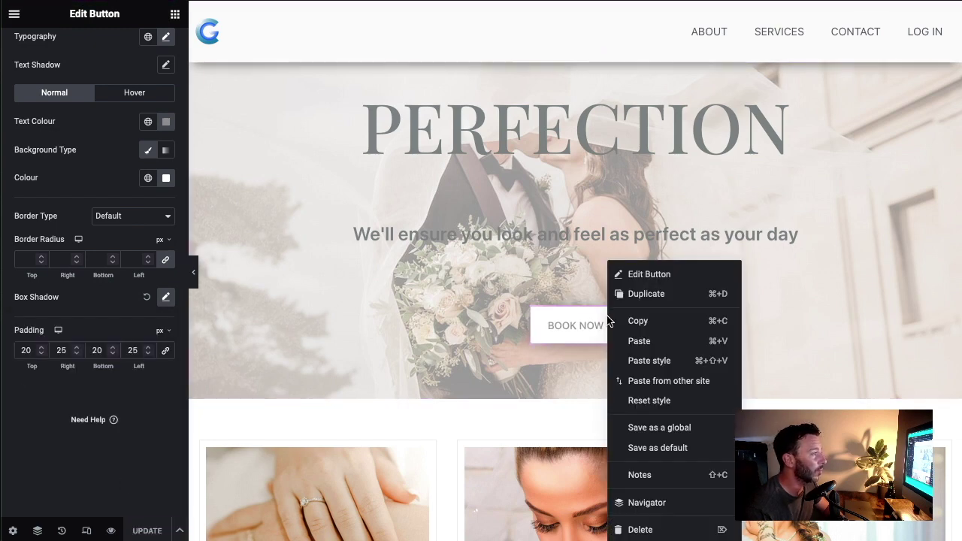
left_click(655, 427)
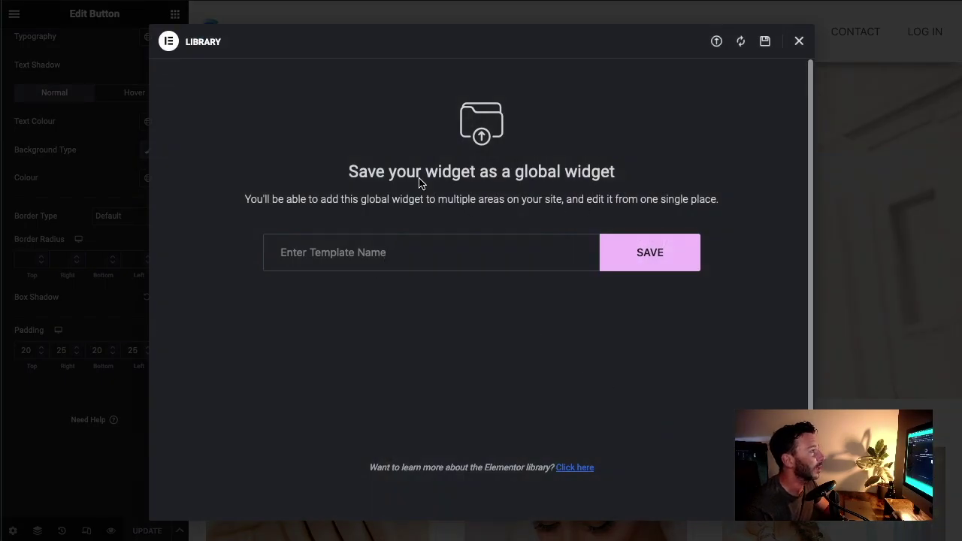
left_click(410, 254)
type("G")
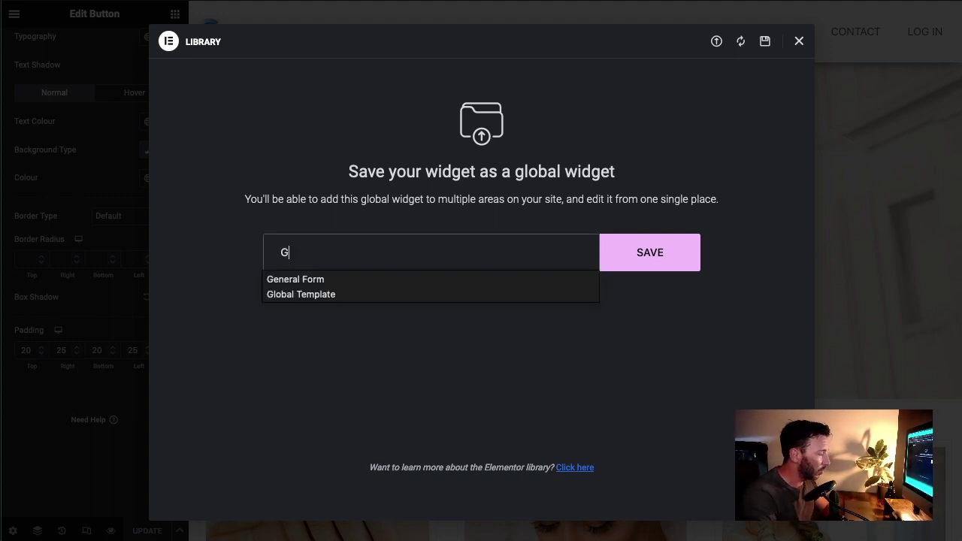
type("lobal CTA")
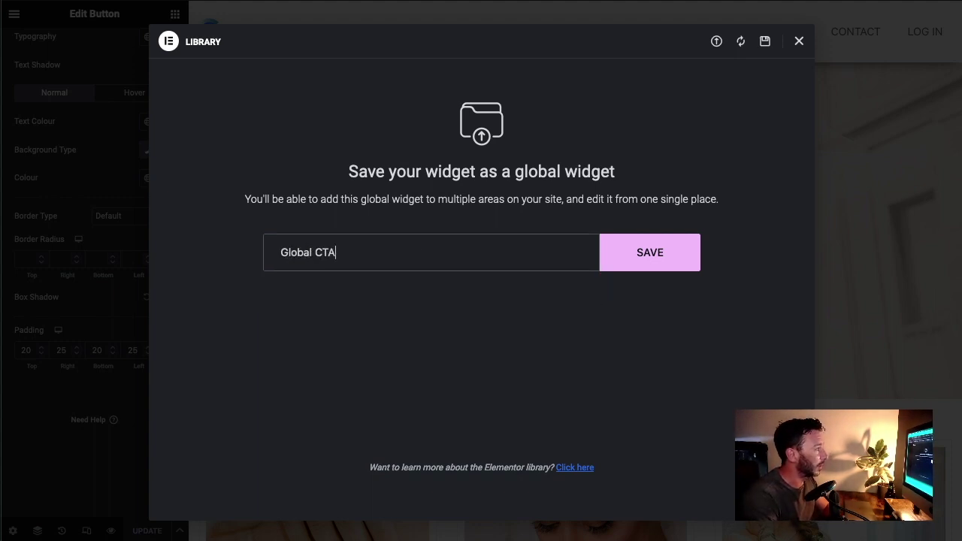
type(" BUtt")
key("BackSpace")
key("BackSpace")
key("BackSpace")
type("utton")
left_click(632, 260)
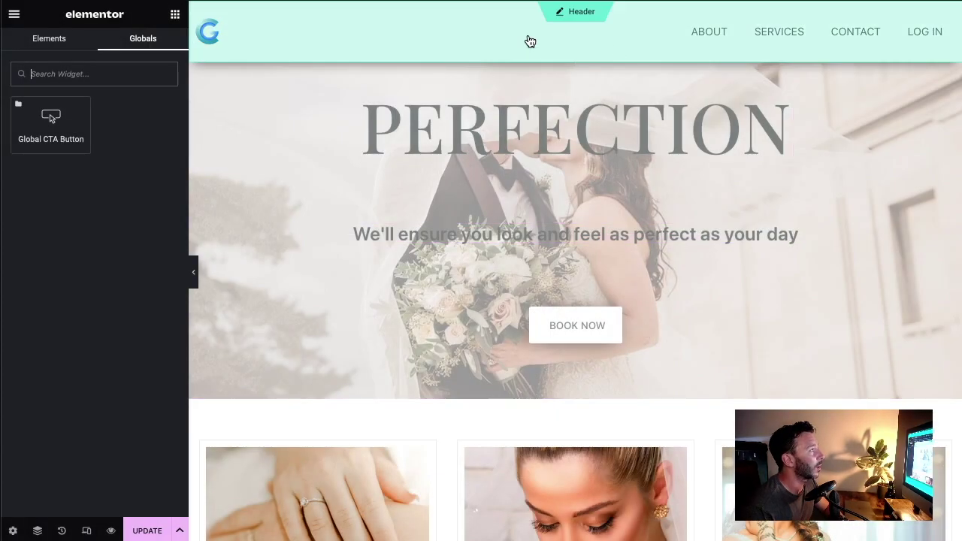
left_click(580, 17)
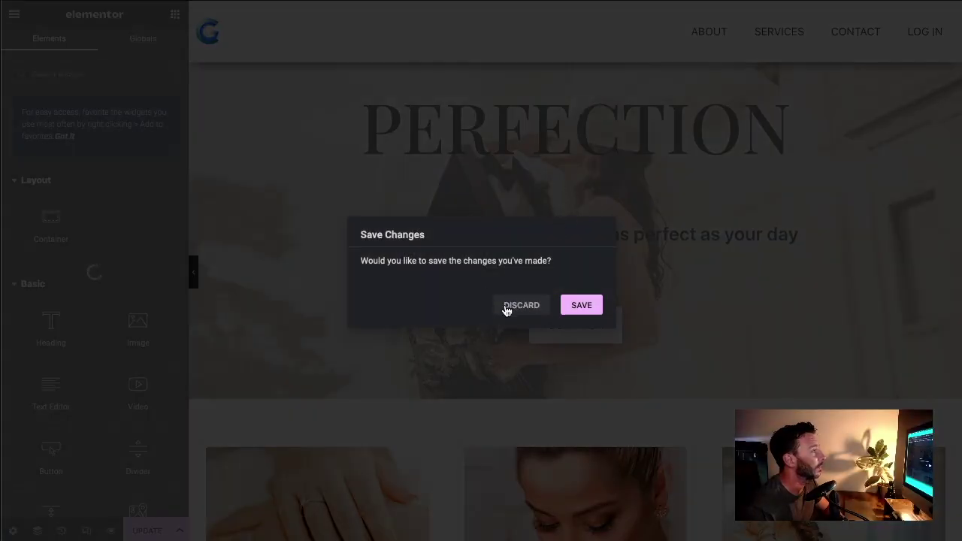
Step: Answer the save prompt and select the header's main container to show its settings
left_click(497, 309)
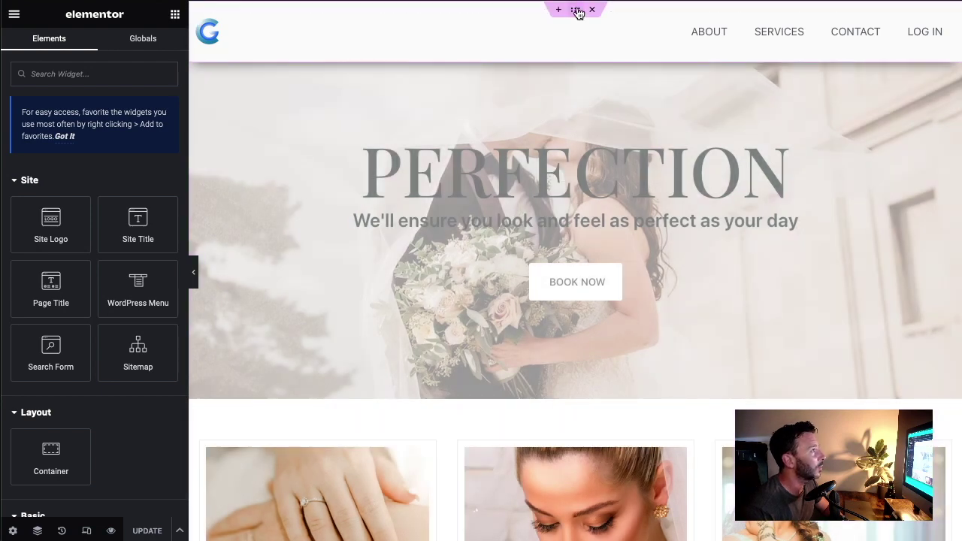
left_click(578, 12)
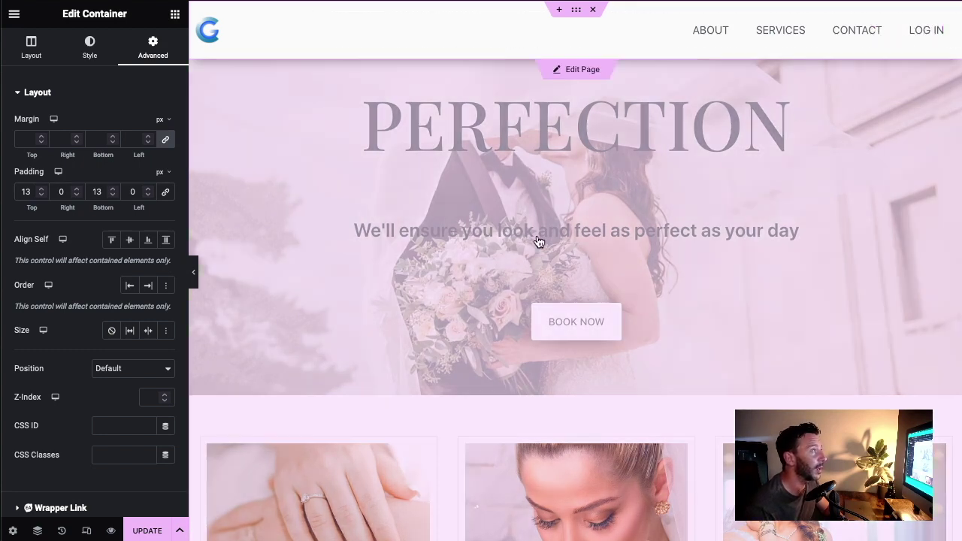
scroll(549, 243, "down", 5)
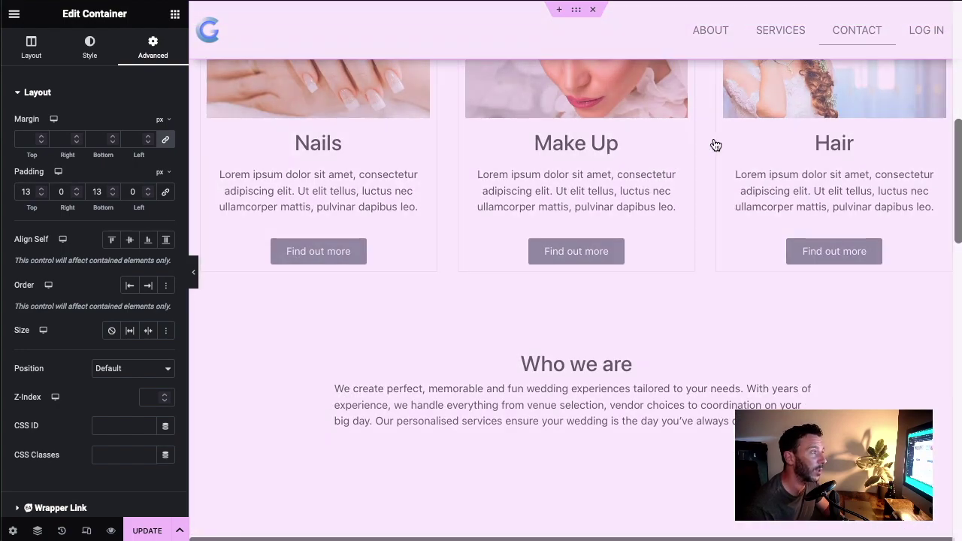
scroll(591, 178, "up", 6)
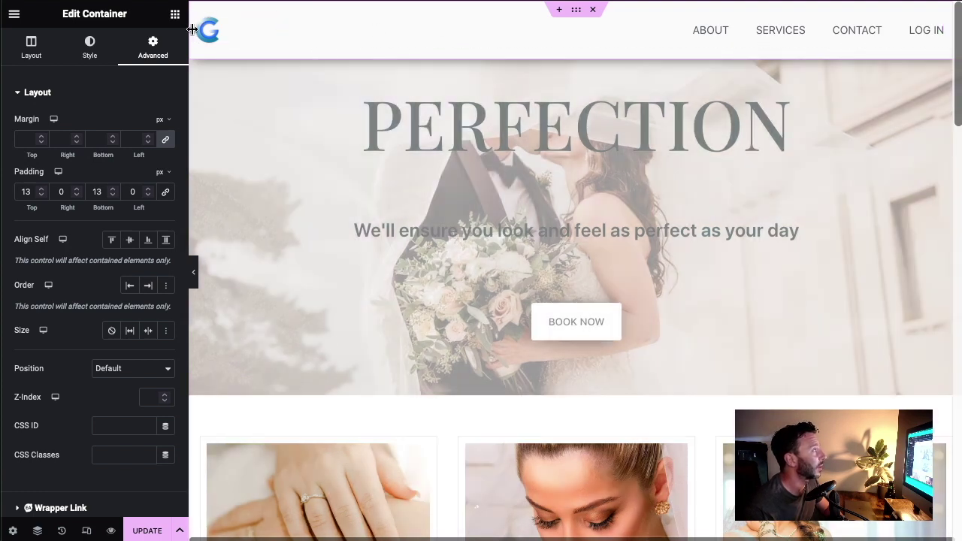
Step: Drag the Global CTA Button from Globals into the header and place it right after LOG IN
left_click(174, 14)
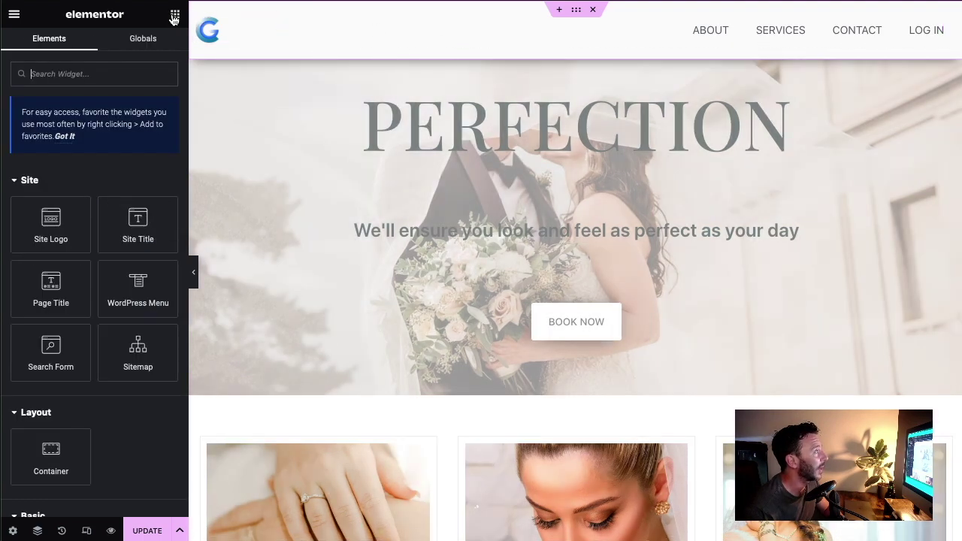
left_click(139, 44)
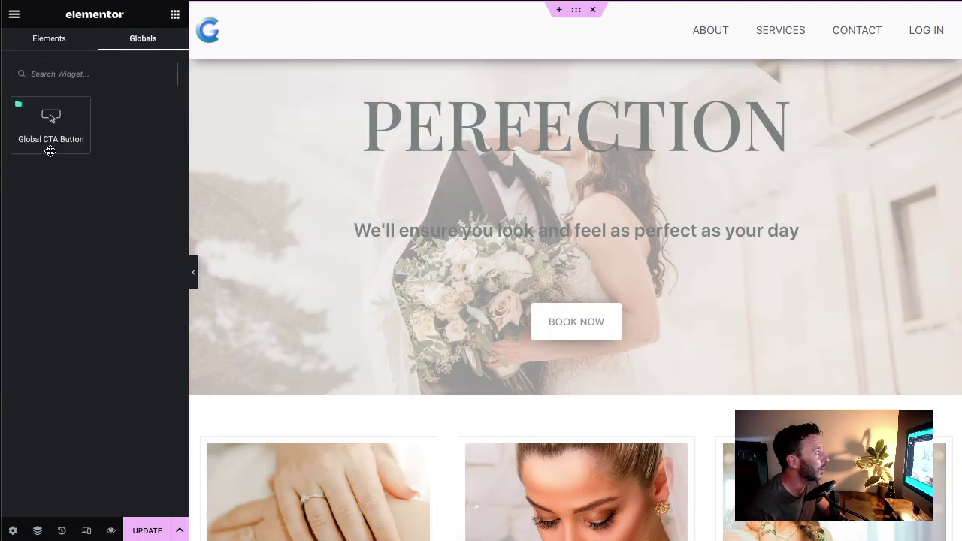
left_click_drag(48, 148, 732, 31)
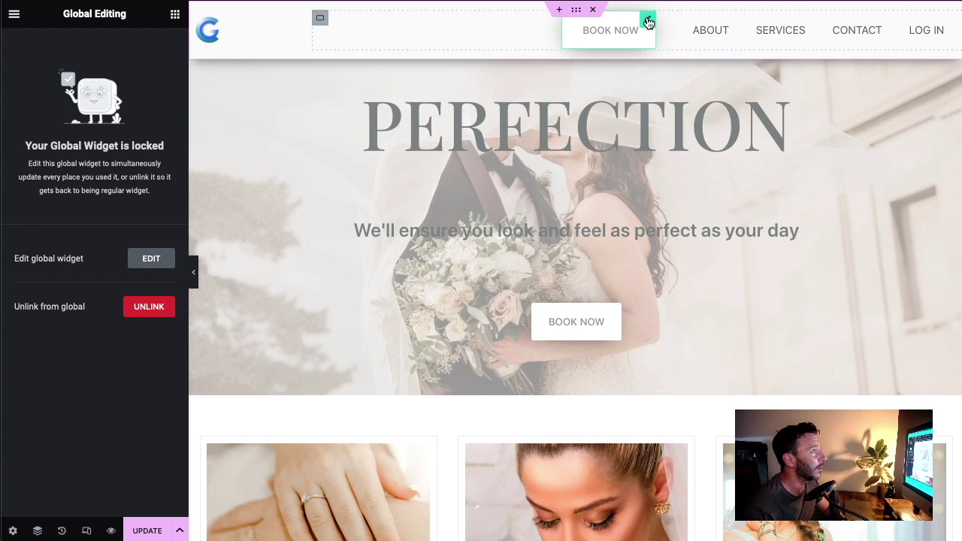
left_click_drag(648, 23, 876, 40)
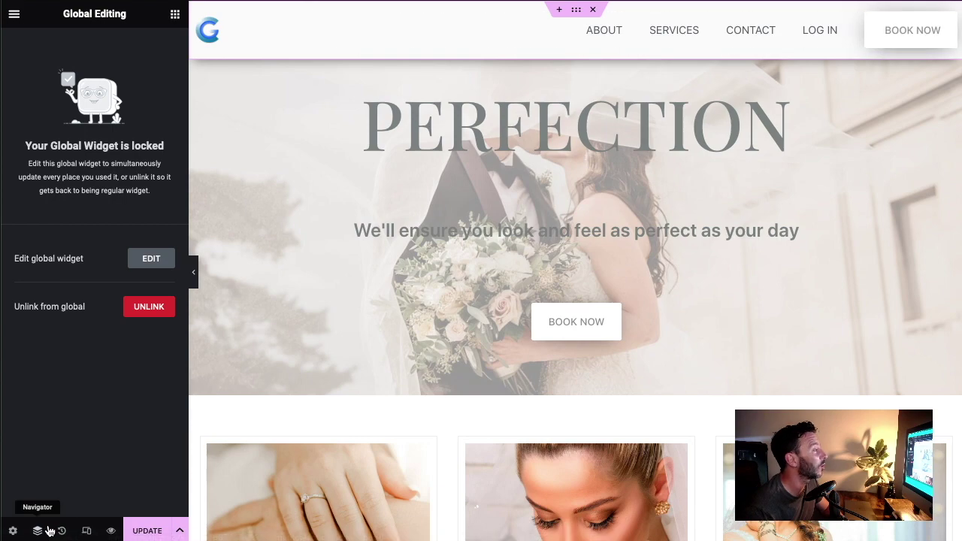
left_click(38, 531)
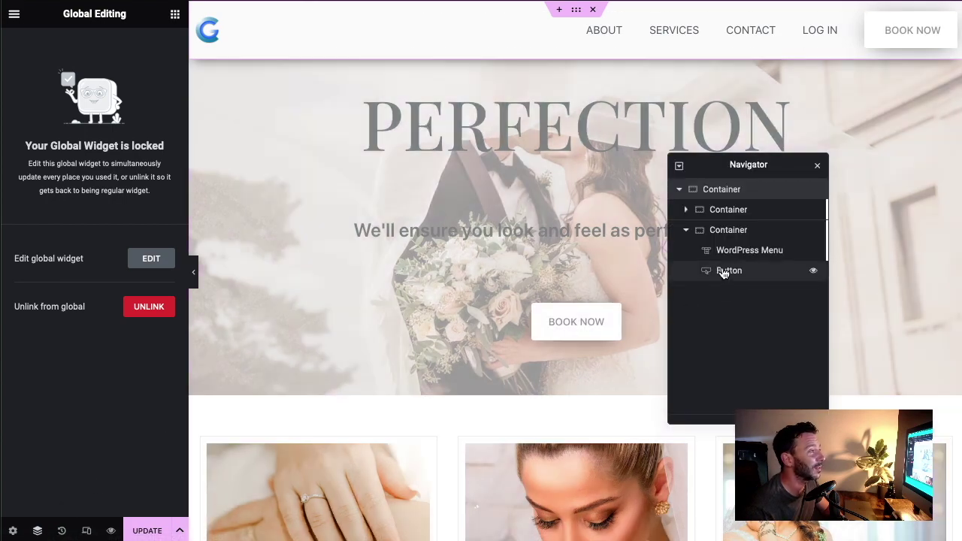
left_click(817, 166)
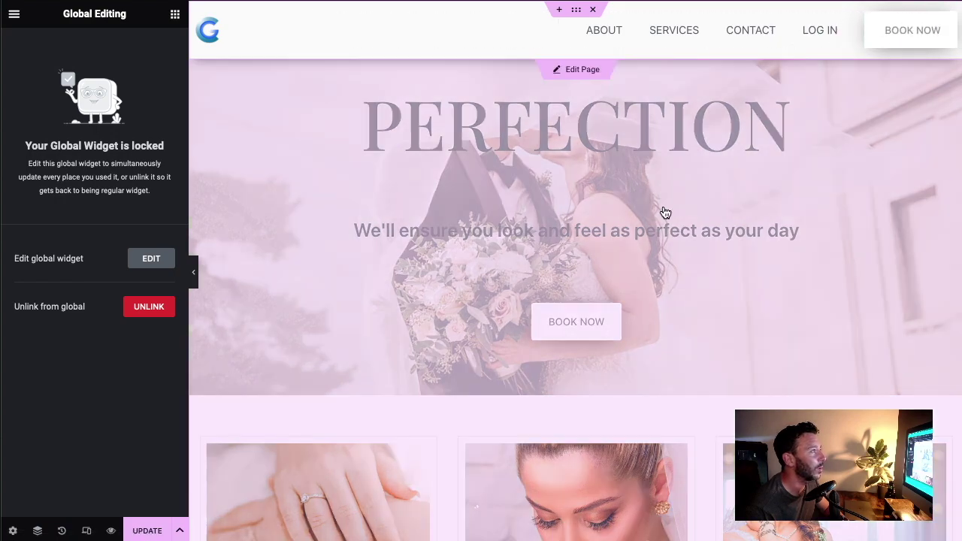
scroll(665, 212, "down", 20)
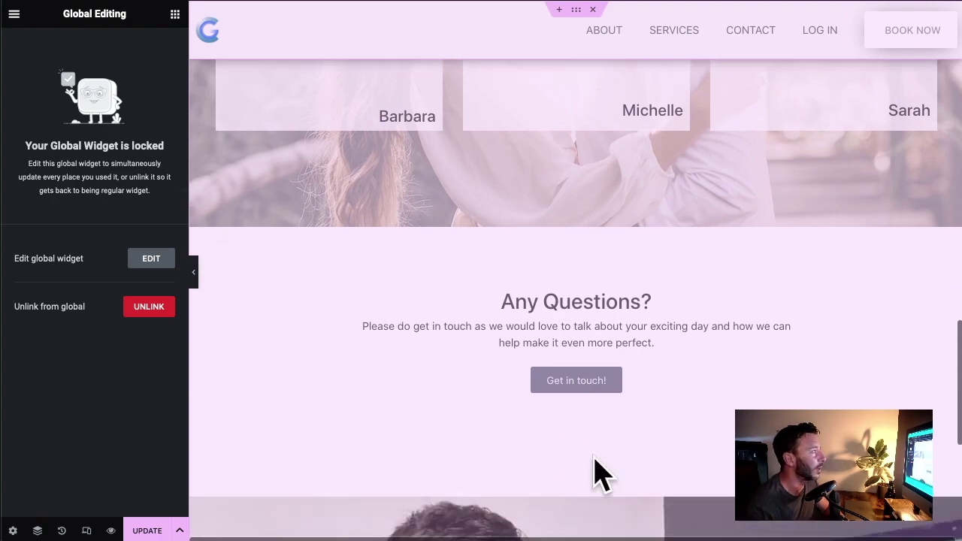
scroll(562, 434, "up", 1)
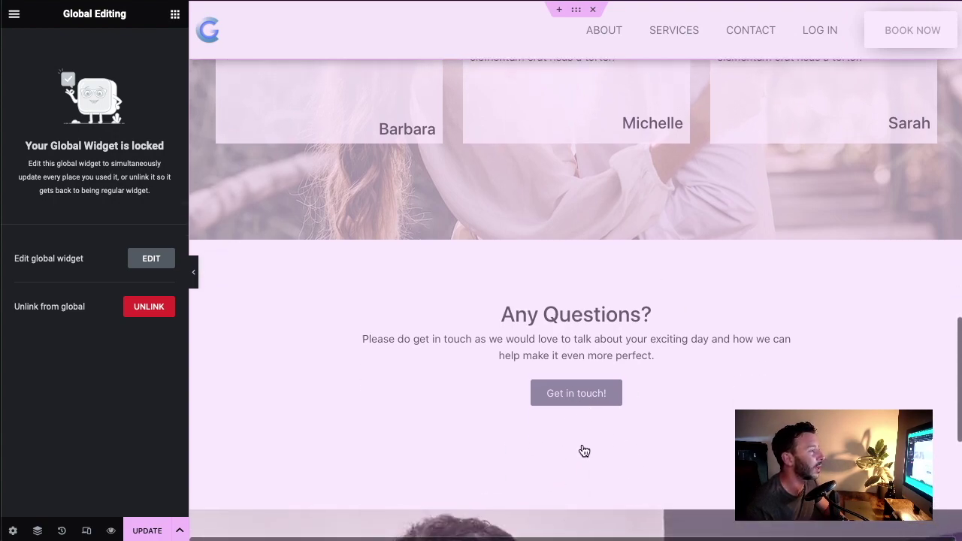
scroll(579, 428, "up", 20)
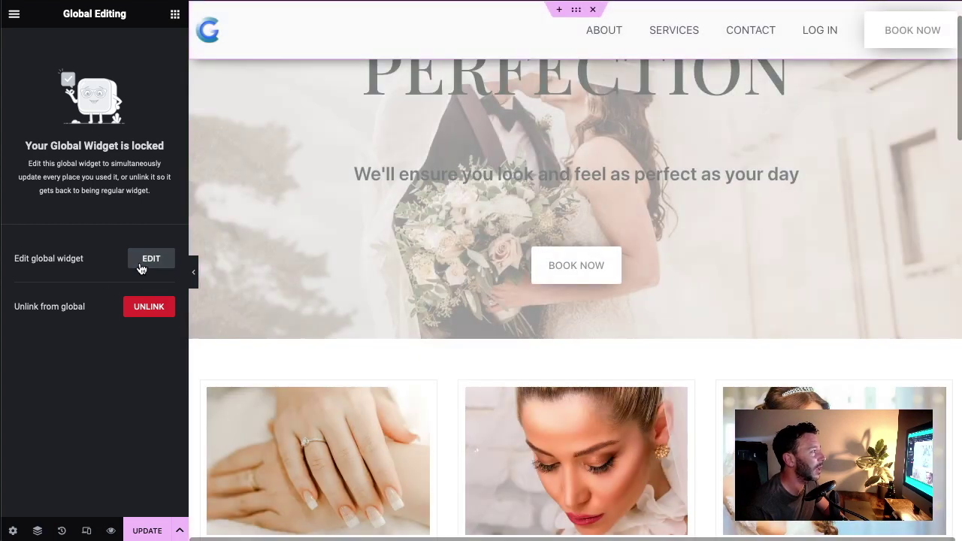
scroll(524, 365, "up", 1)
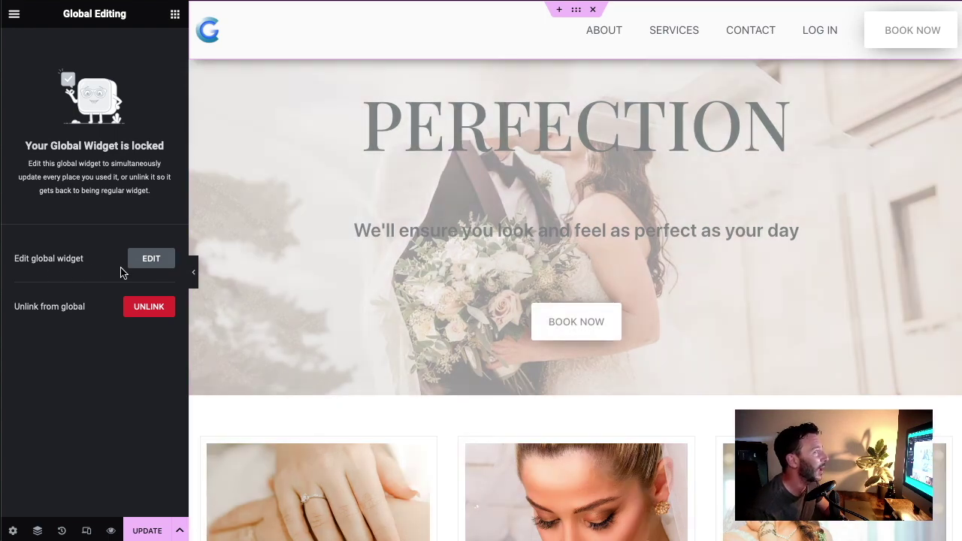
Step: Change the global button's text from BOOK NOW to START NOW, update, and check the live page
left_click(151, 258)
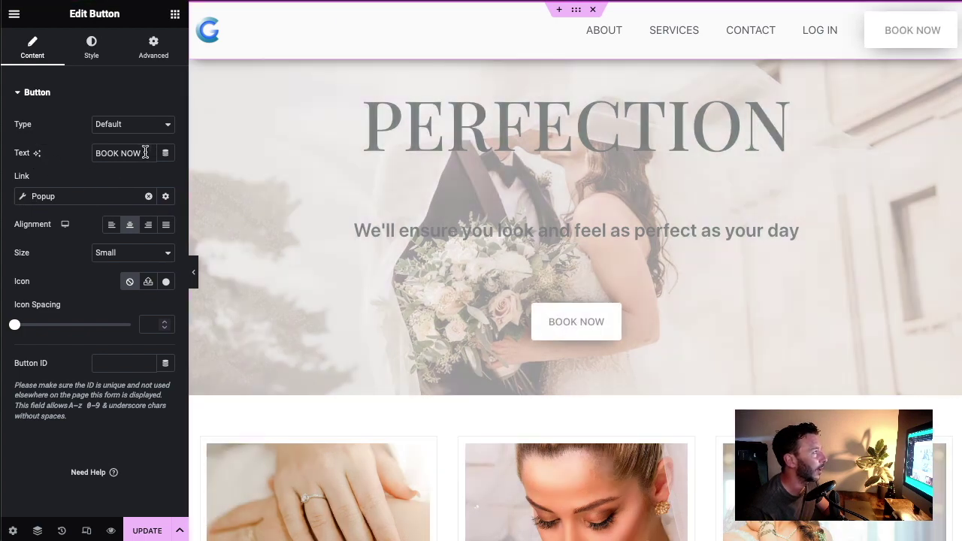
left_click_drag(154, 153, 23, 156)
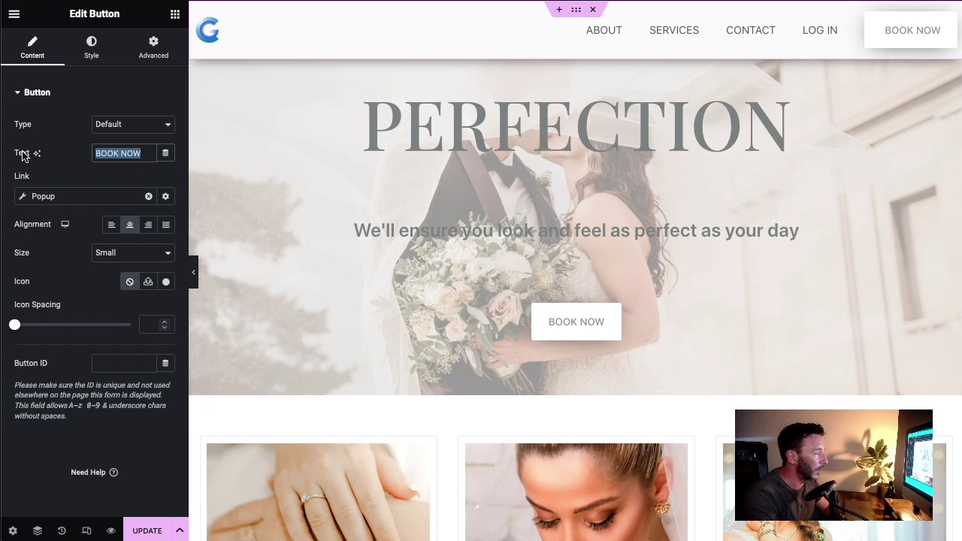
type("S")
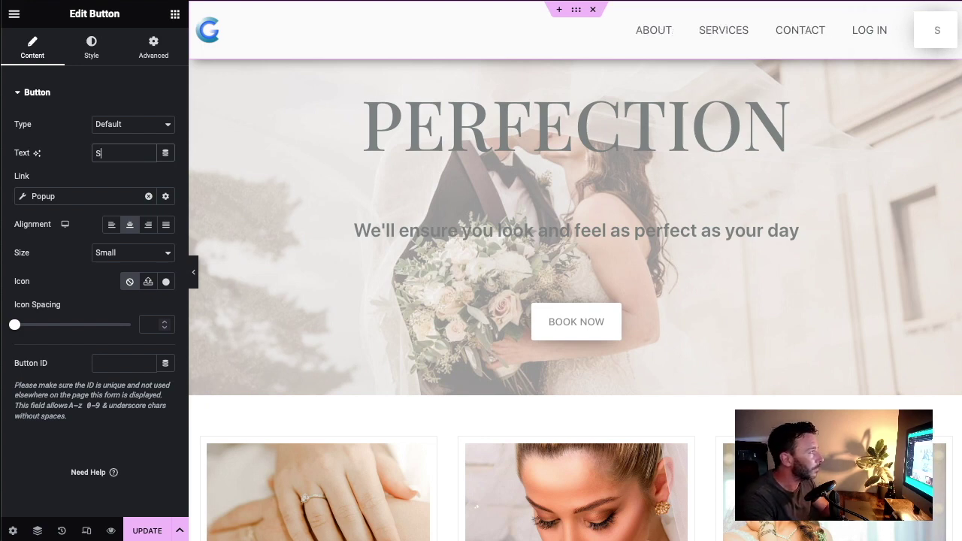
type("TART NOW")
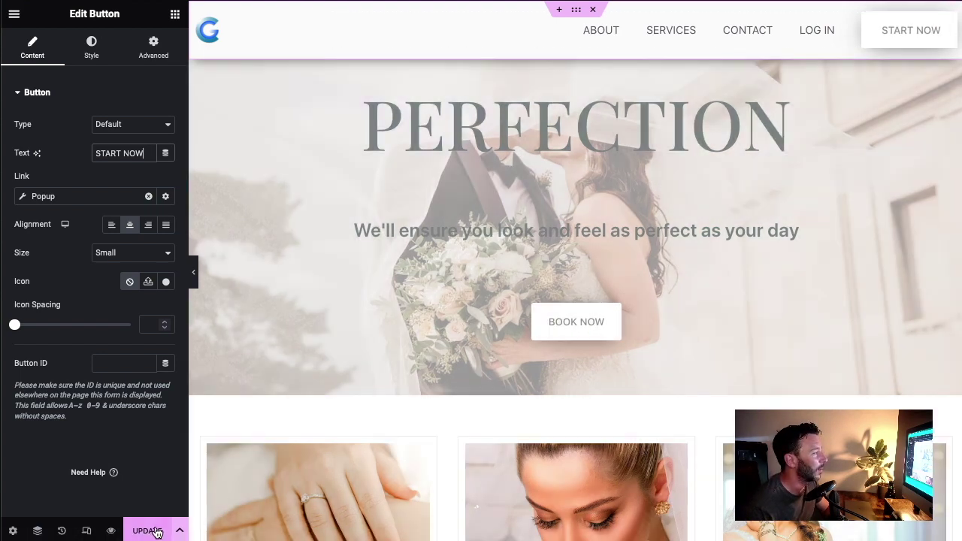
left_click(147, 531)
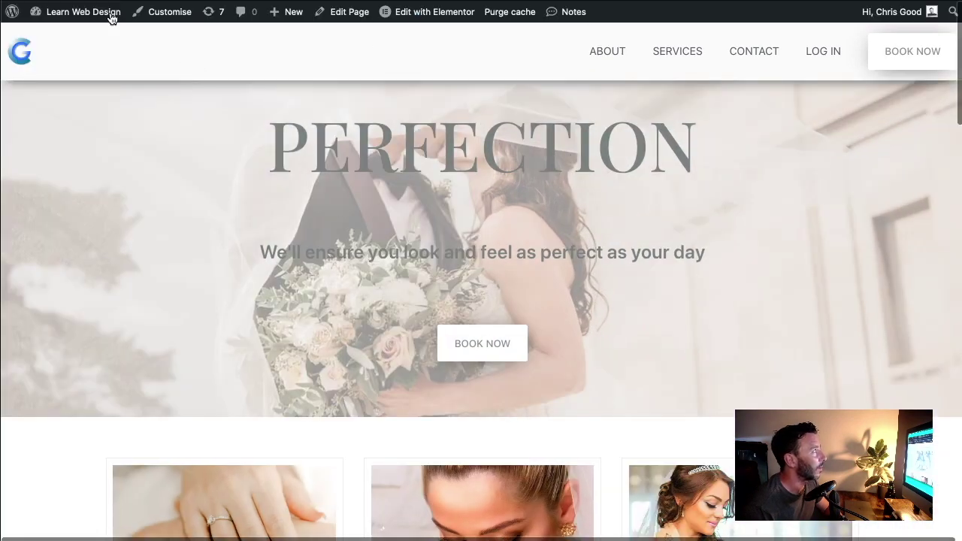
key("super+r")
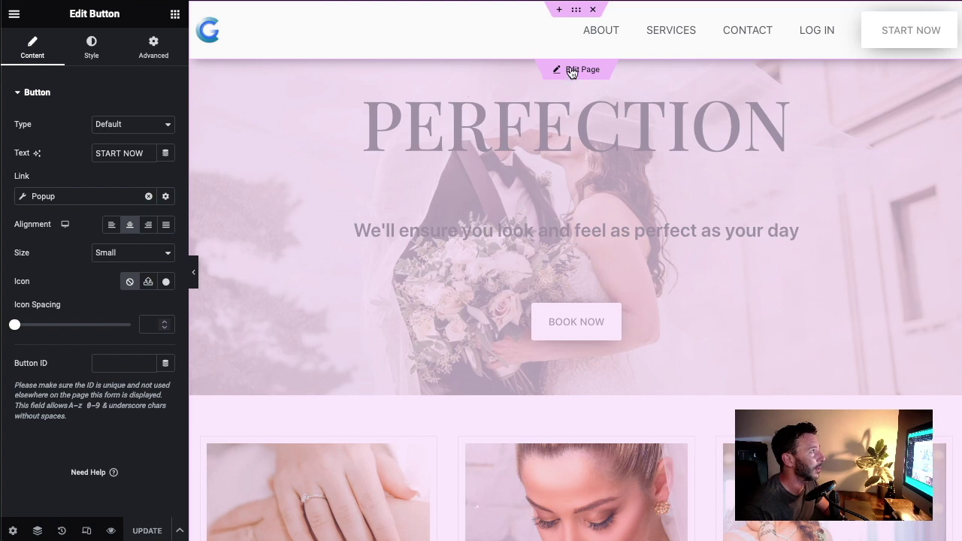
left_click(571, 70)
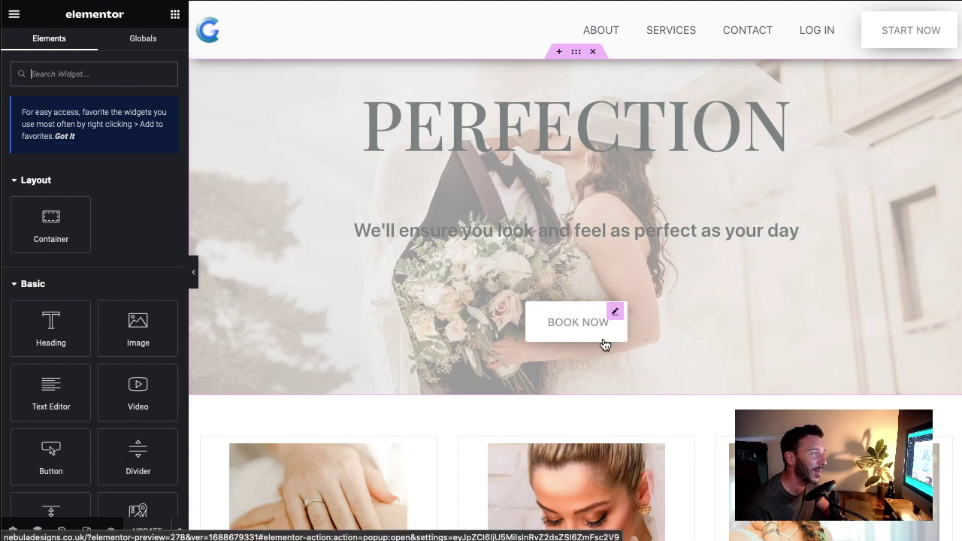
Step: Add the Global CTA Button under the hero's BOOK NOW, then delete the old BOOK NOW button
left_click(616, 313)
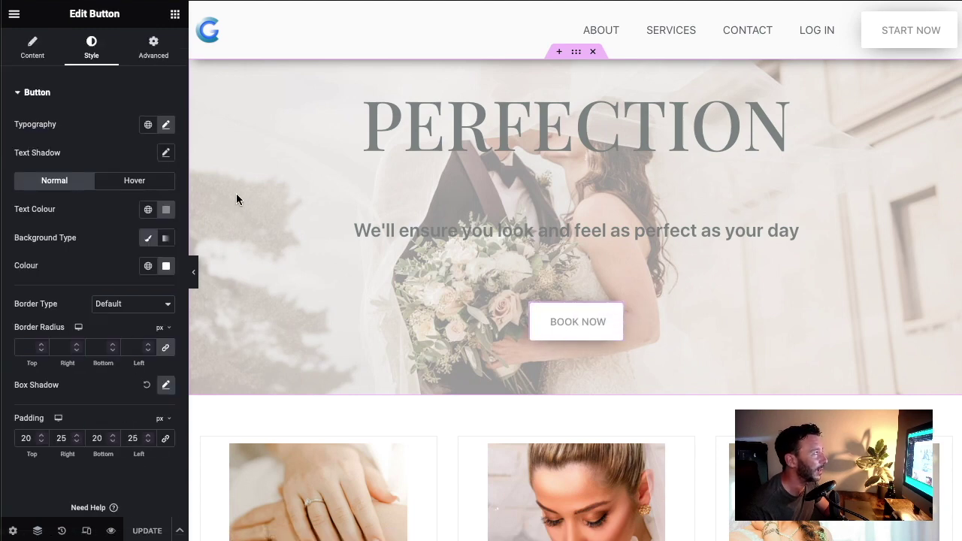
left_click(173, 15)
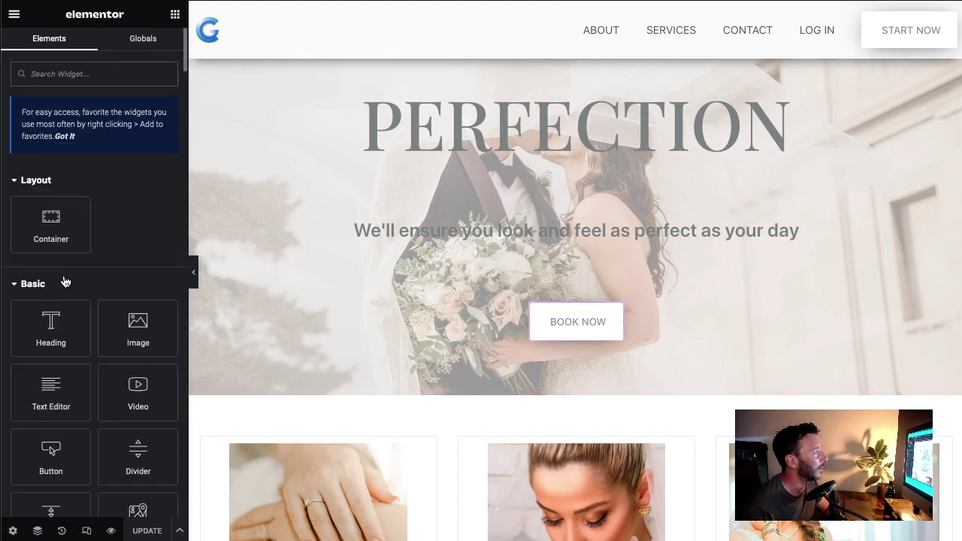
left_click(140, 39)
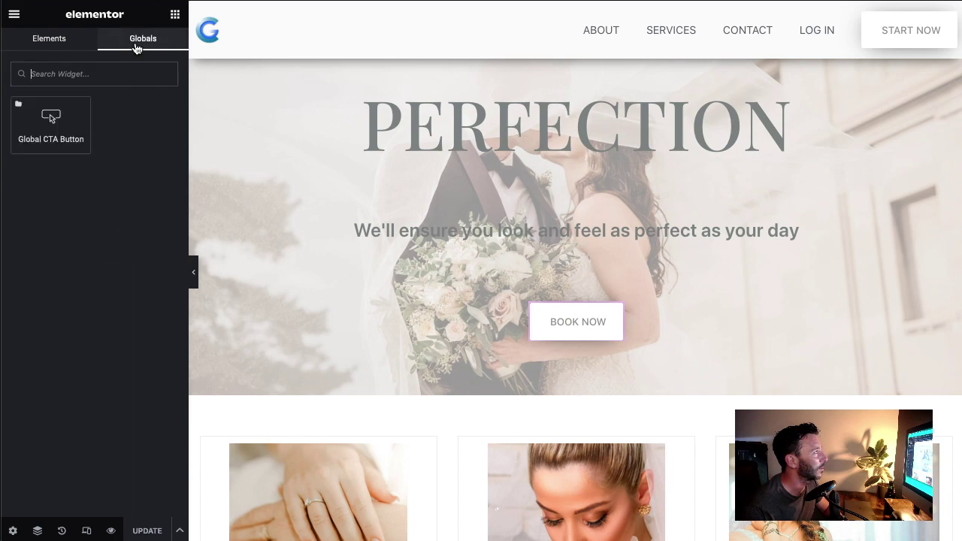
left_click_drag(69, 122, 611, 342)
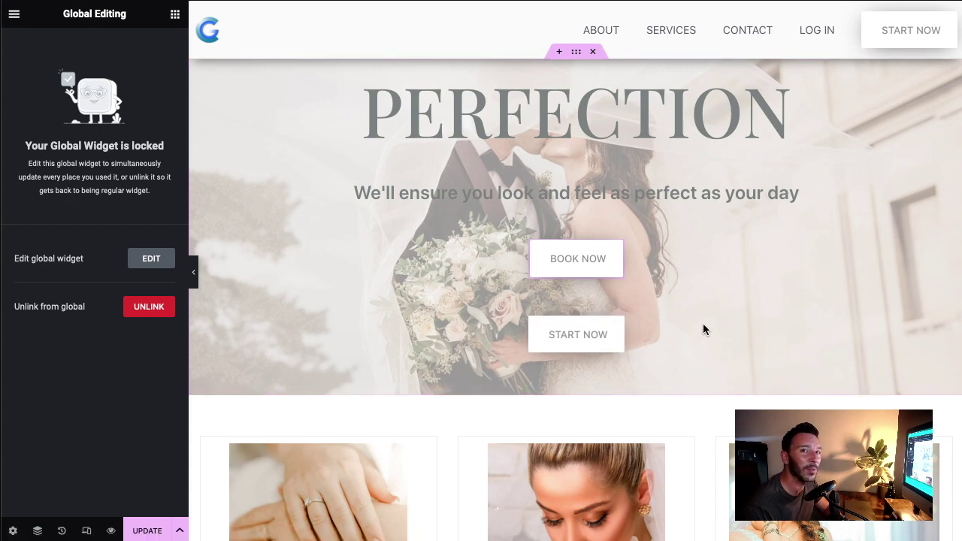
right_click(618, 251)
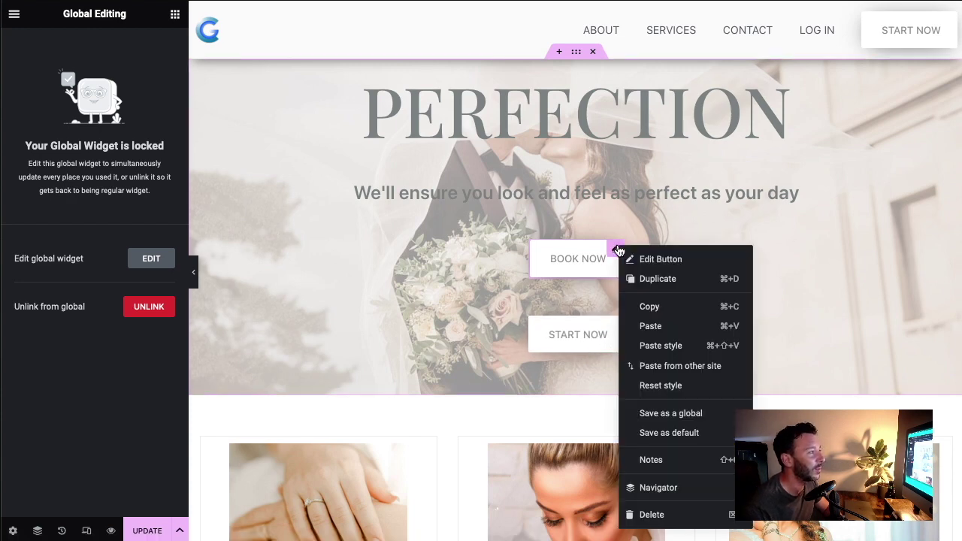
left_click(678, 518)
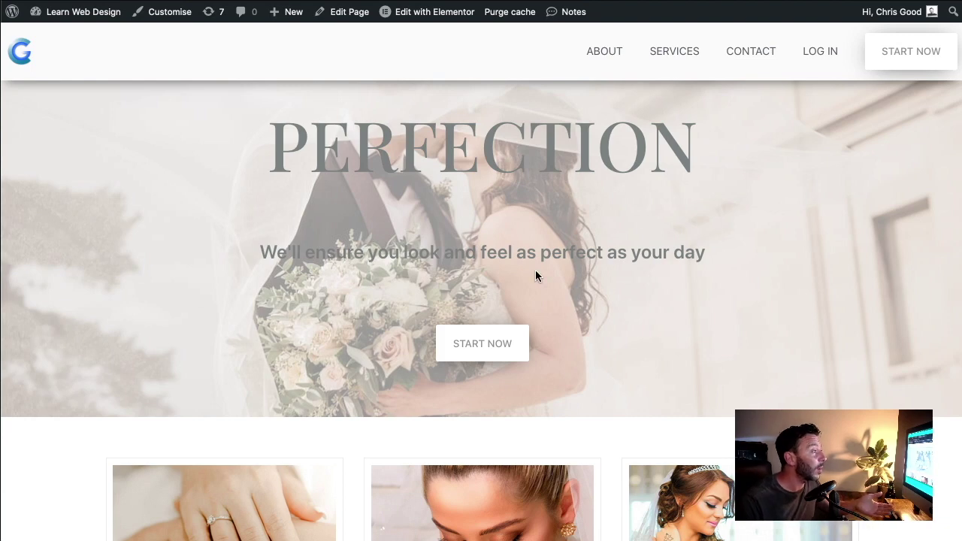
Step: Confirm the hero and header START NOW buttons each open the 'We look forward to speaking!' popup
left_click(485, 344)
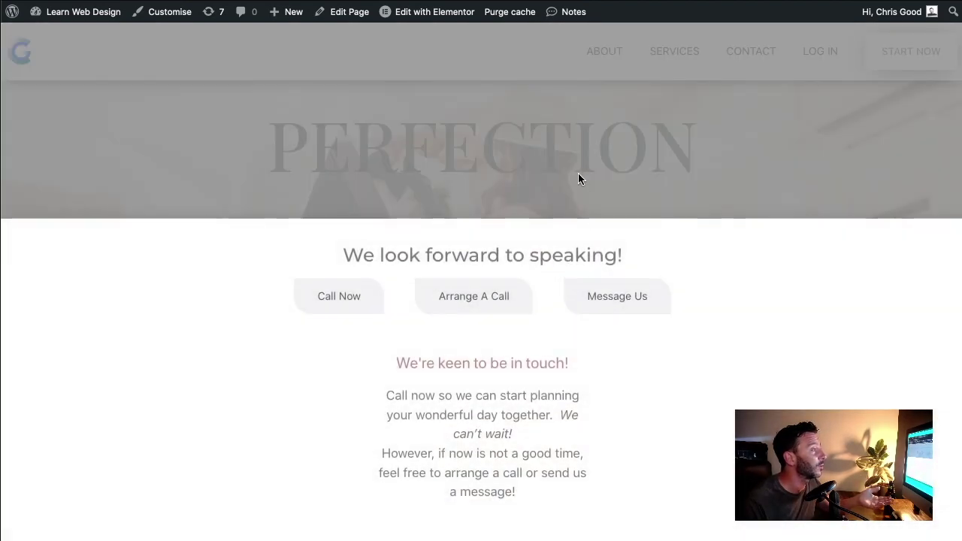
left_click(576, 171)
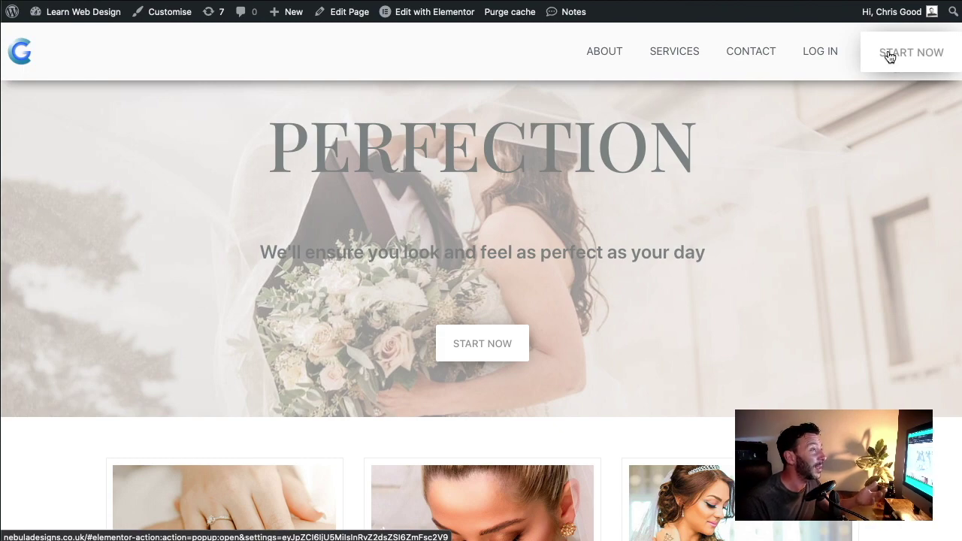
left_click(889, 58)
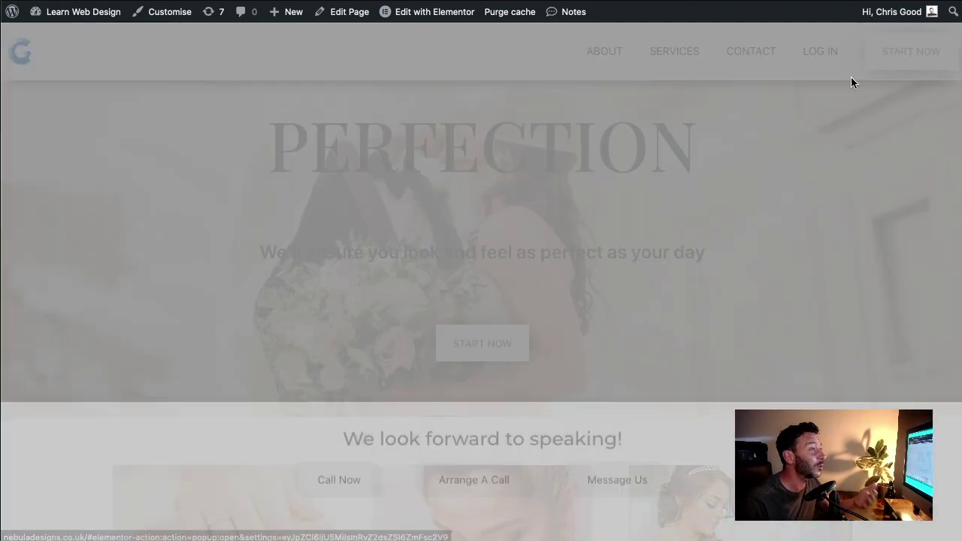
left_click(884, 61)
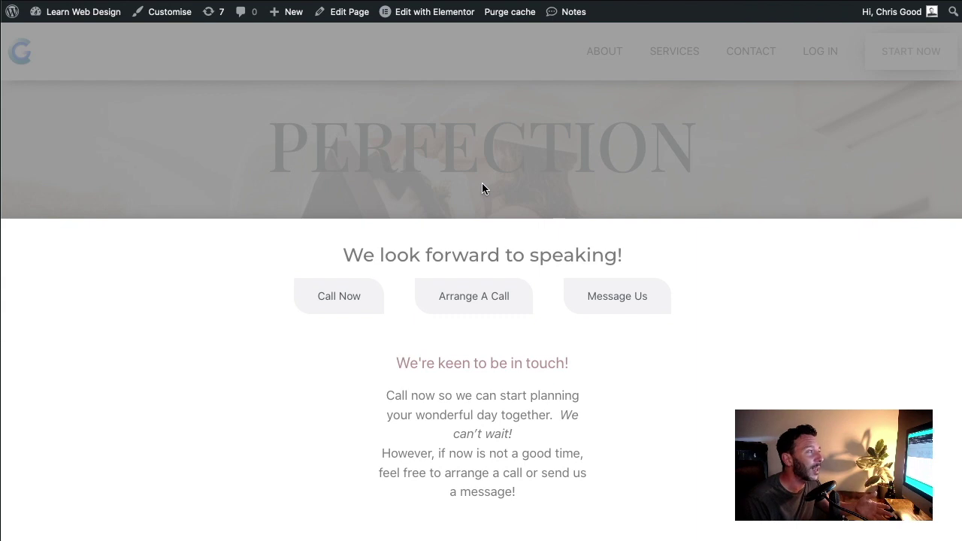
left_click(479, 183)
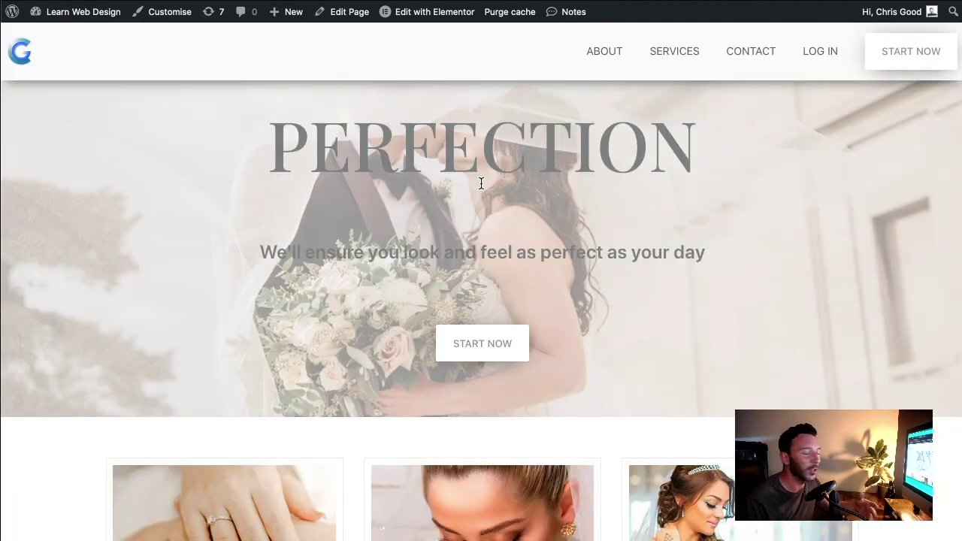
left_click(479, 340)
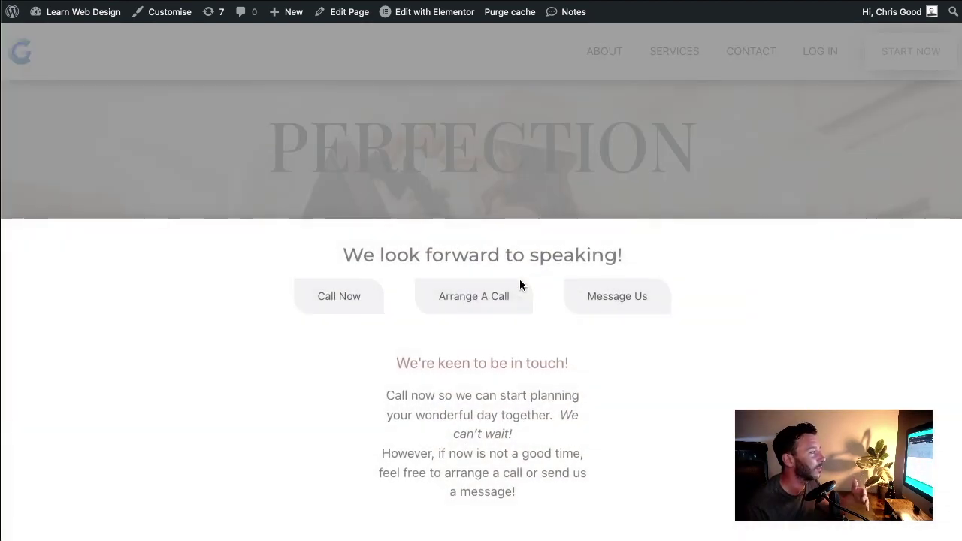